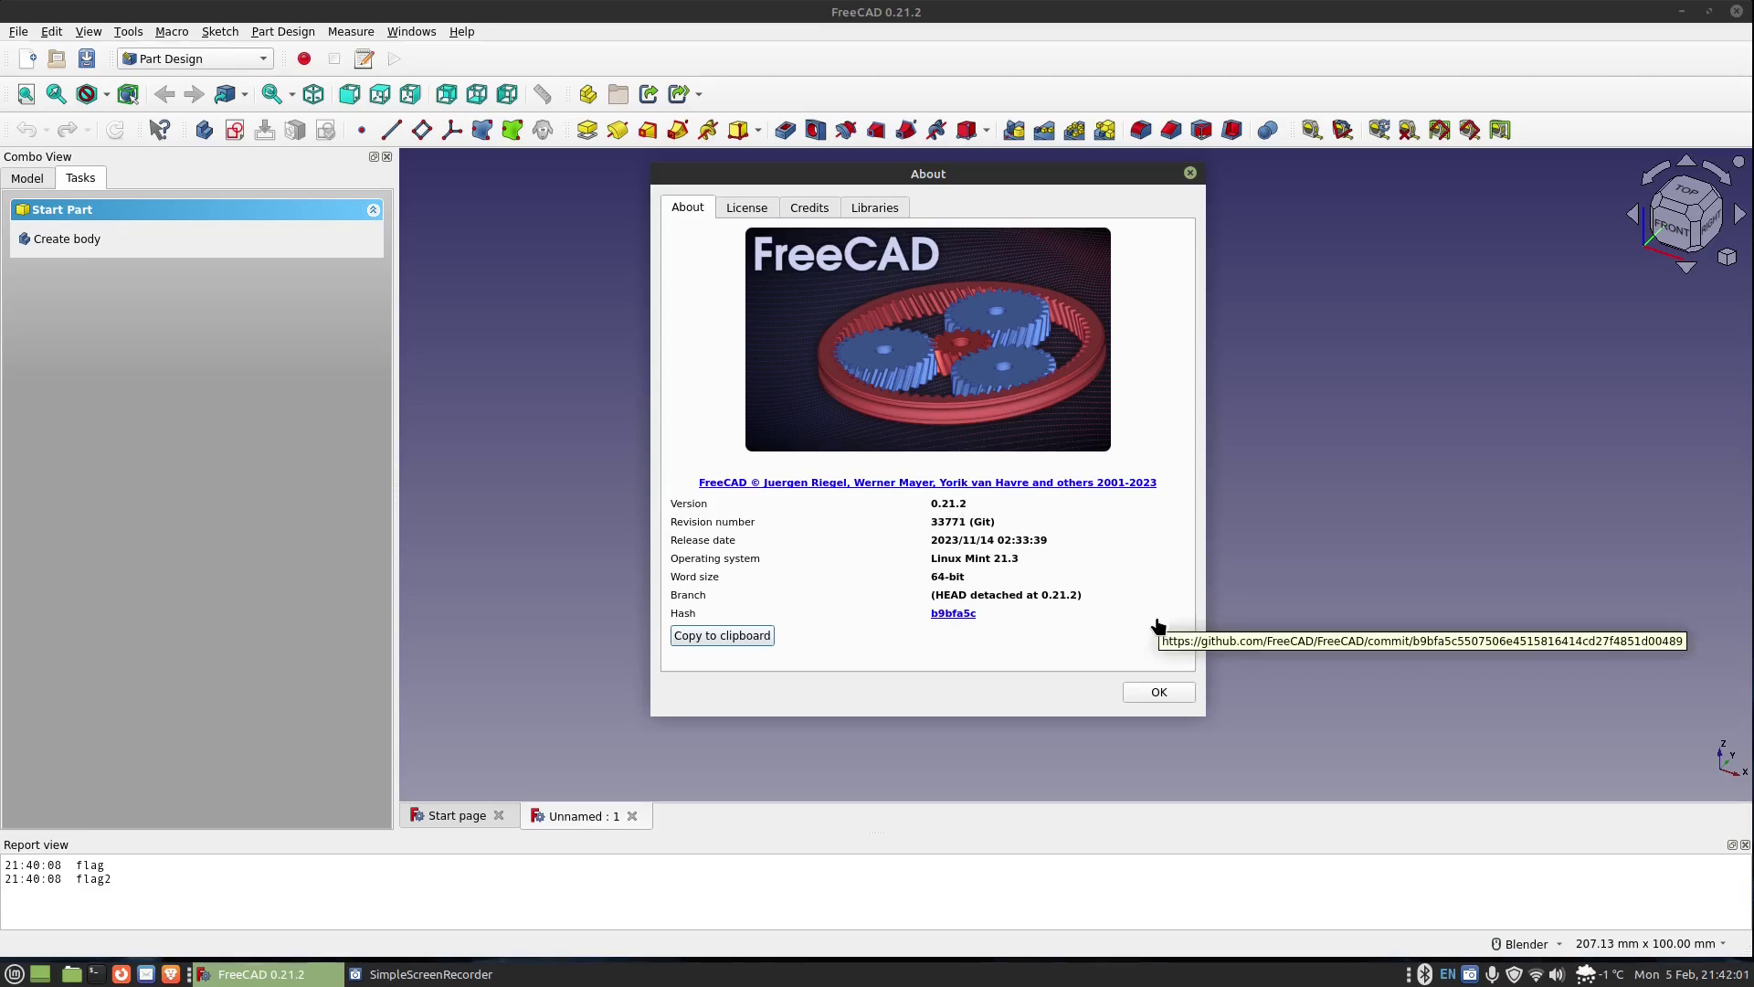
Step: Close the About FreeCAD dialog for version 0.21.2
{"action": "left_click", "coordinate": [1159, 691]}
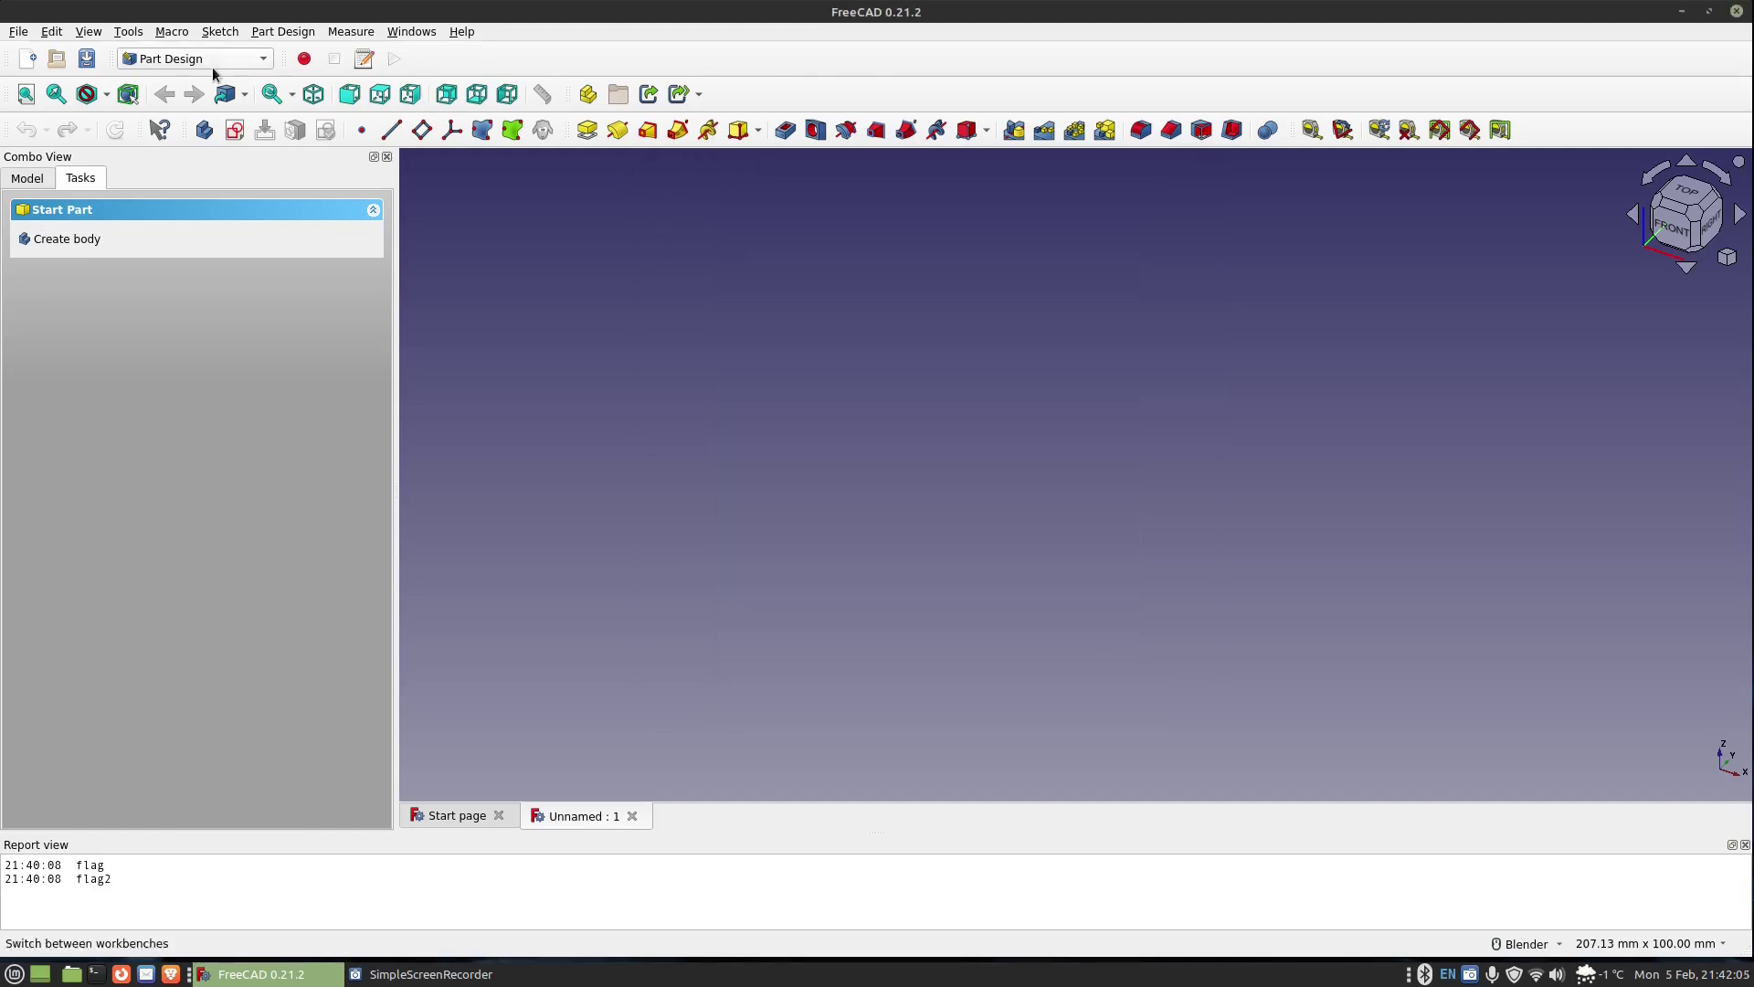
Step: Create a new body and start a sketch on the XZ plane
{"action": "left_click", "coordinate": [52, 245]}
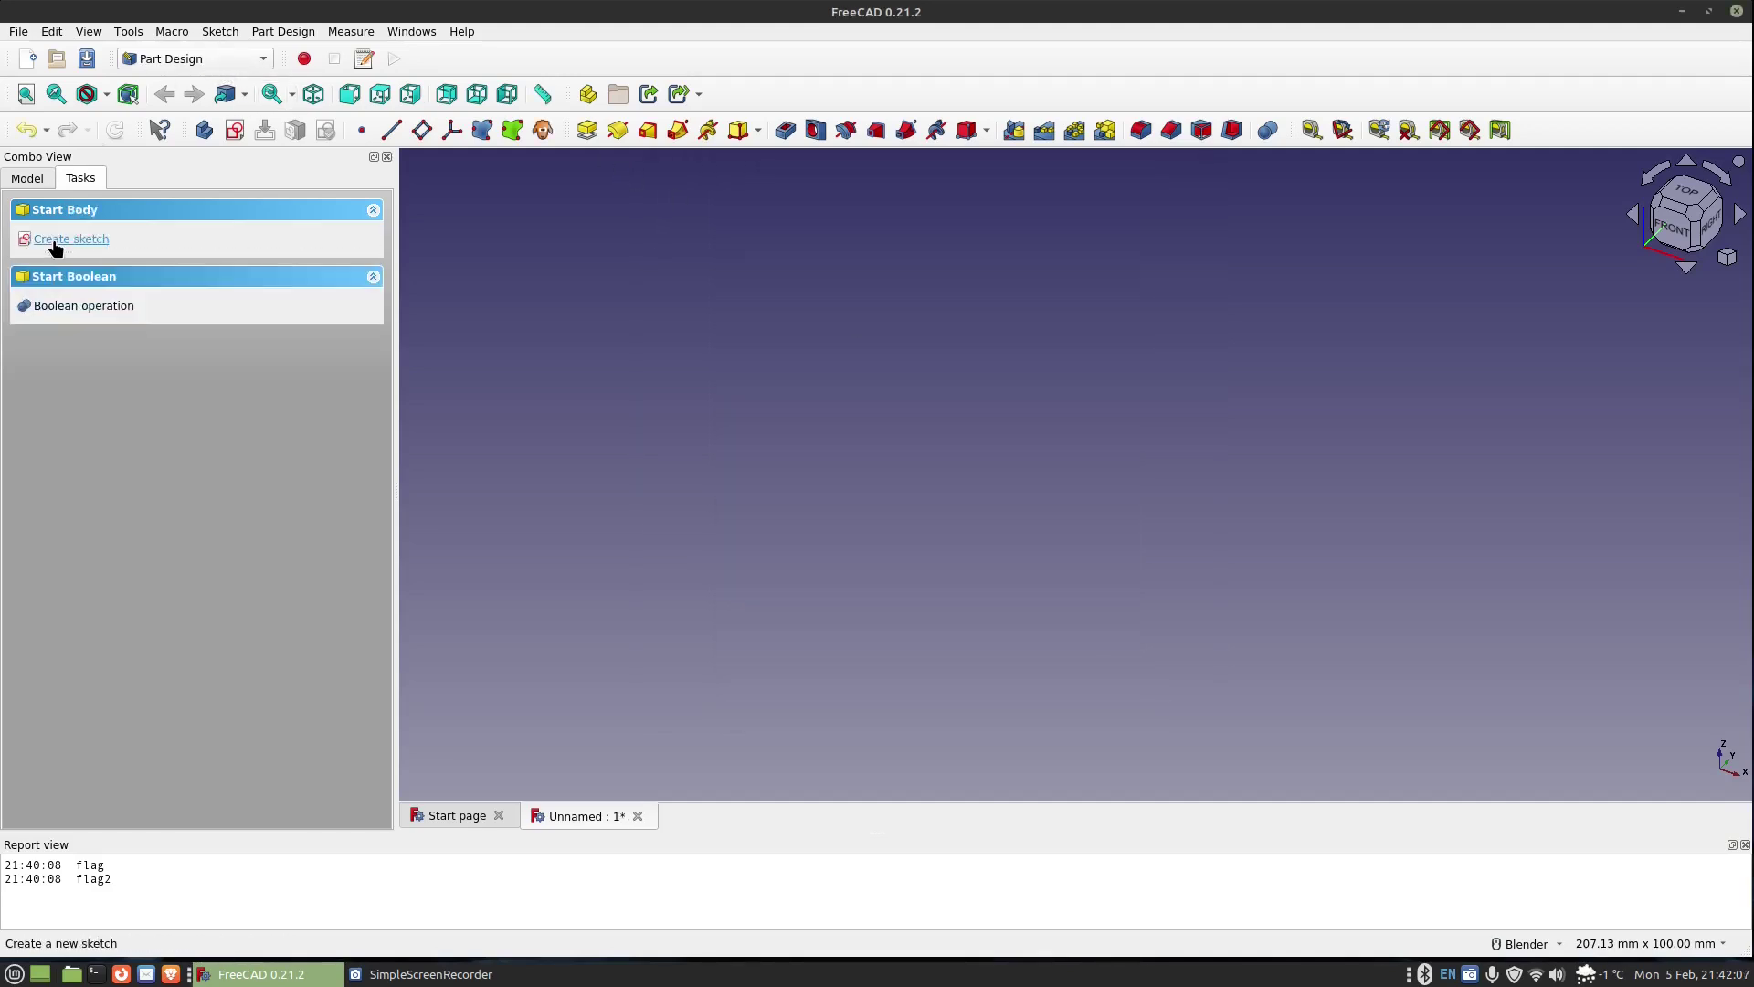
{"action": "left_click", "coordinate": [51, 238]}
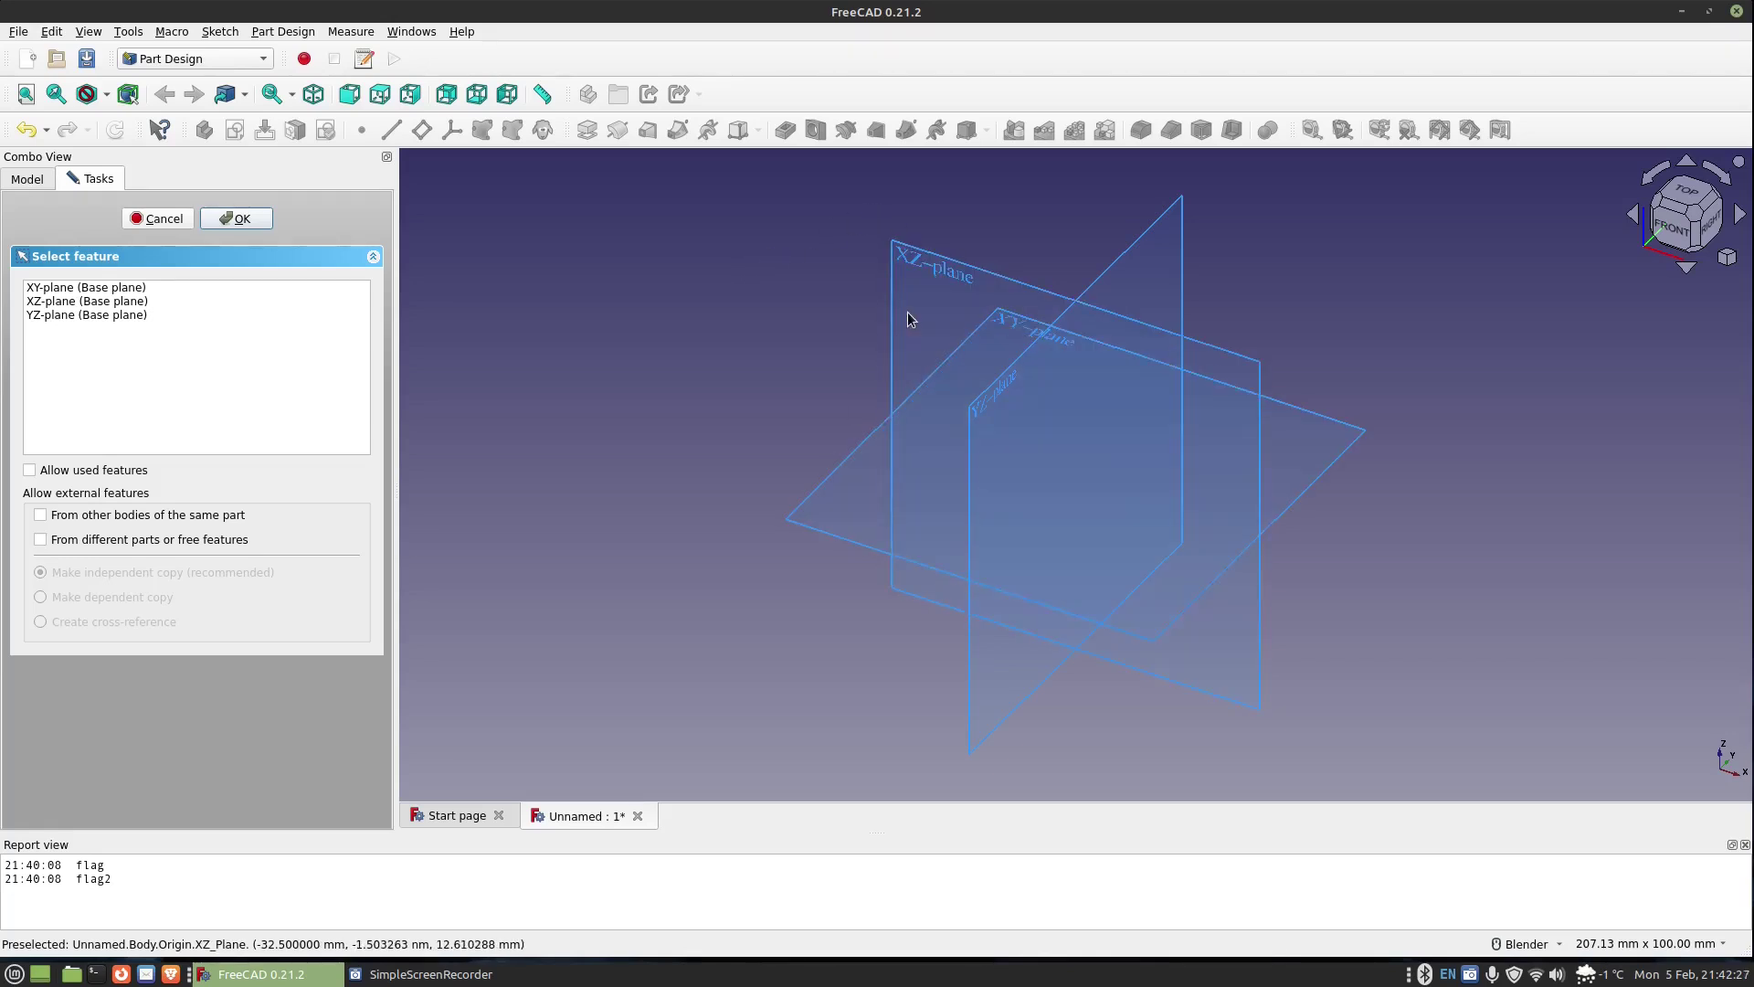
{"action": "left_click", "coordinate": [934, 263]}
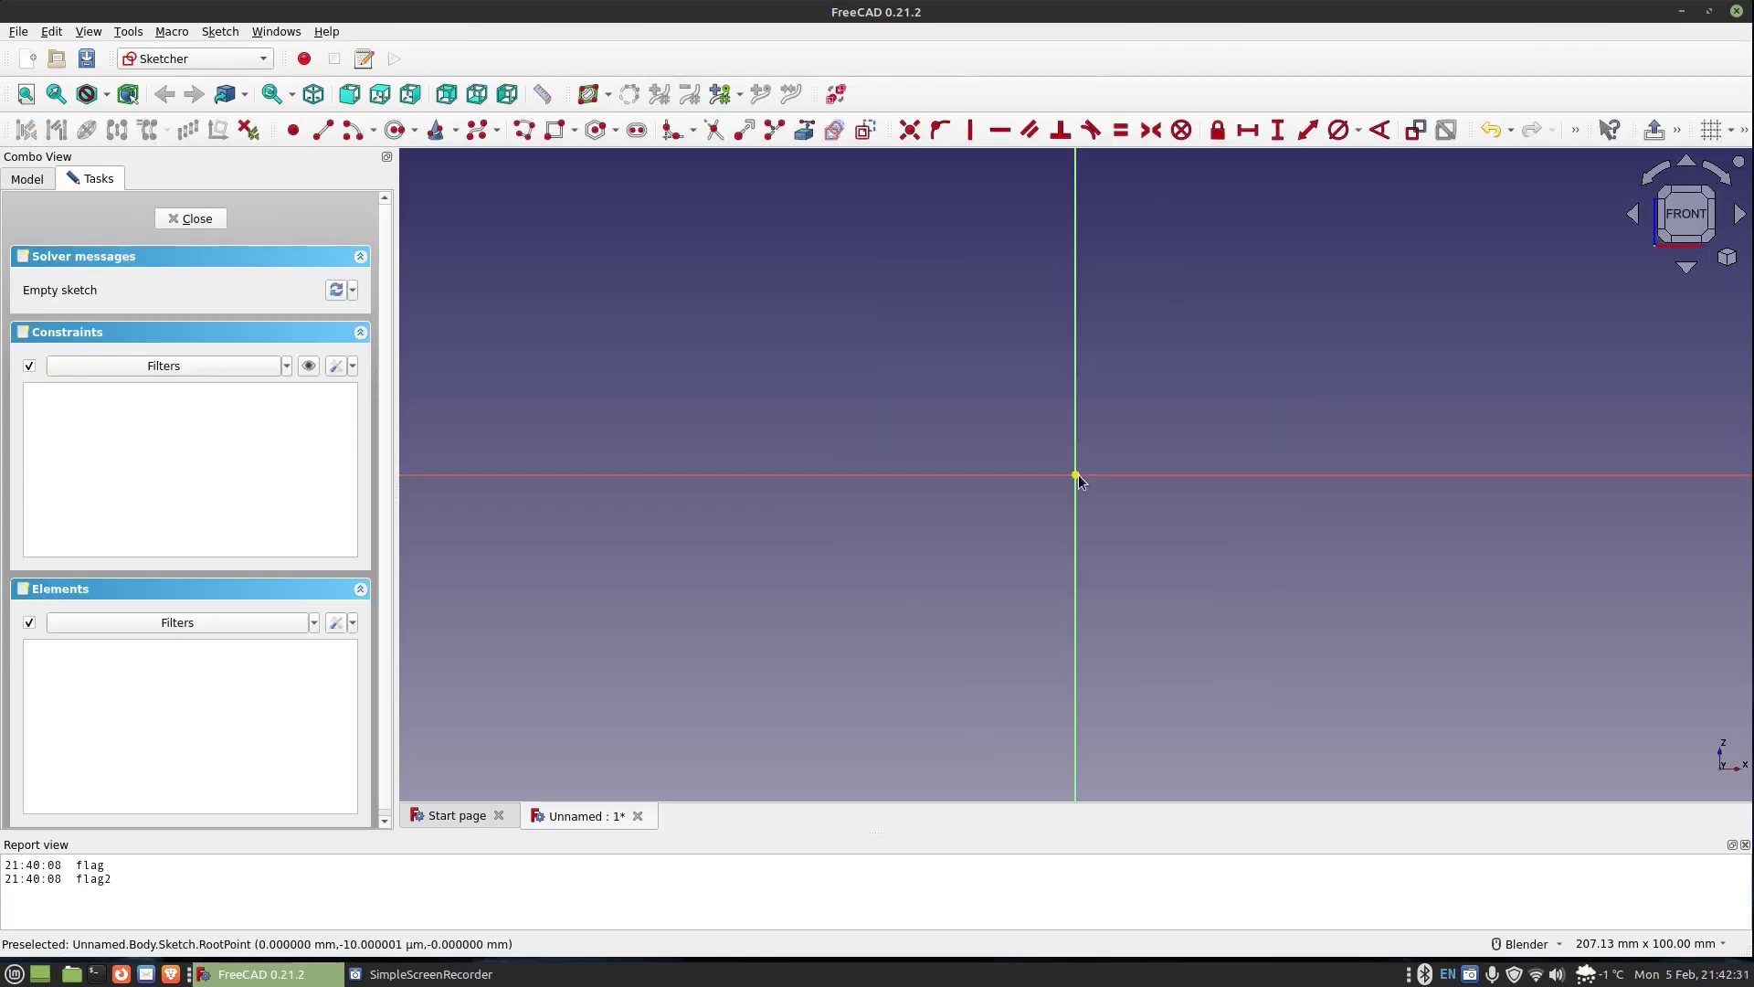
Step: Draw a circle centred at the origin and constrain its diameter to 20 mm
{"action": "left_click", "coordinate": [396, 131]}
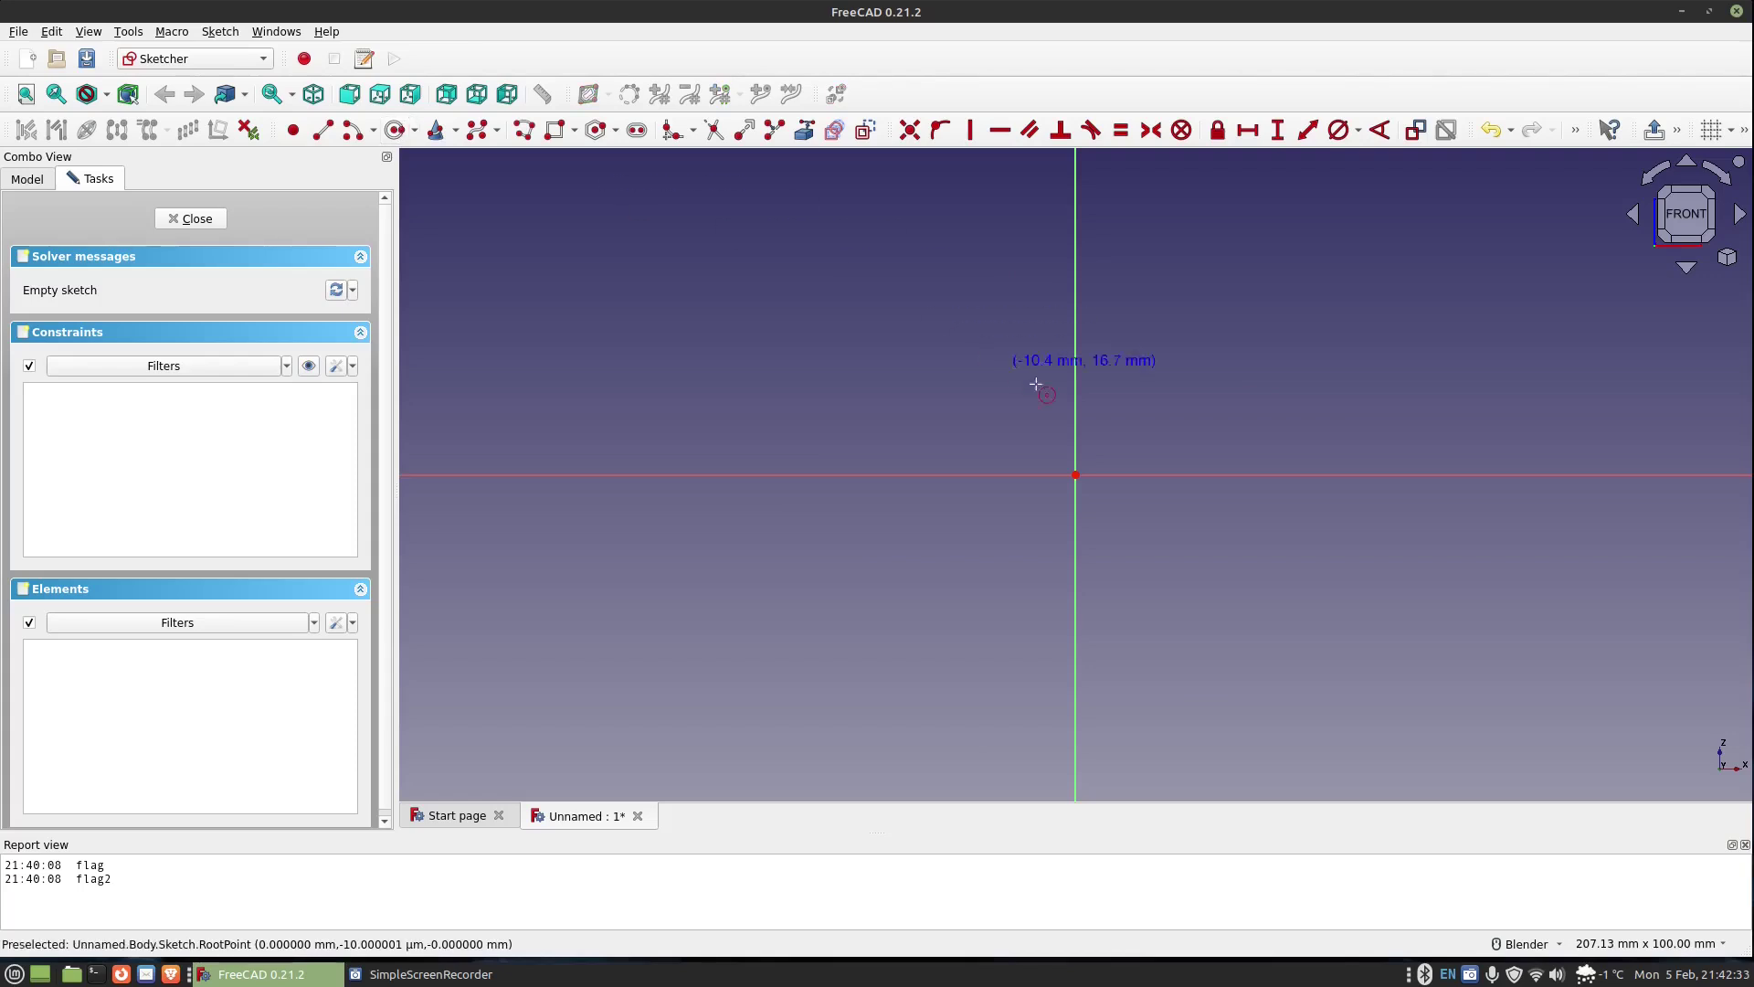
{"action": "left_click", "coordinate": [1076, 475]}
{"action": "left_click", "coordinate": [1216, 602]}
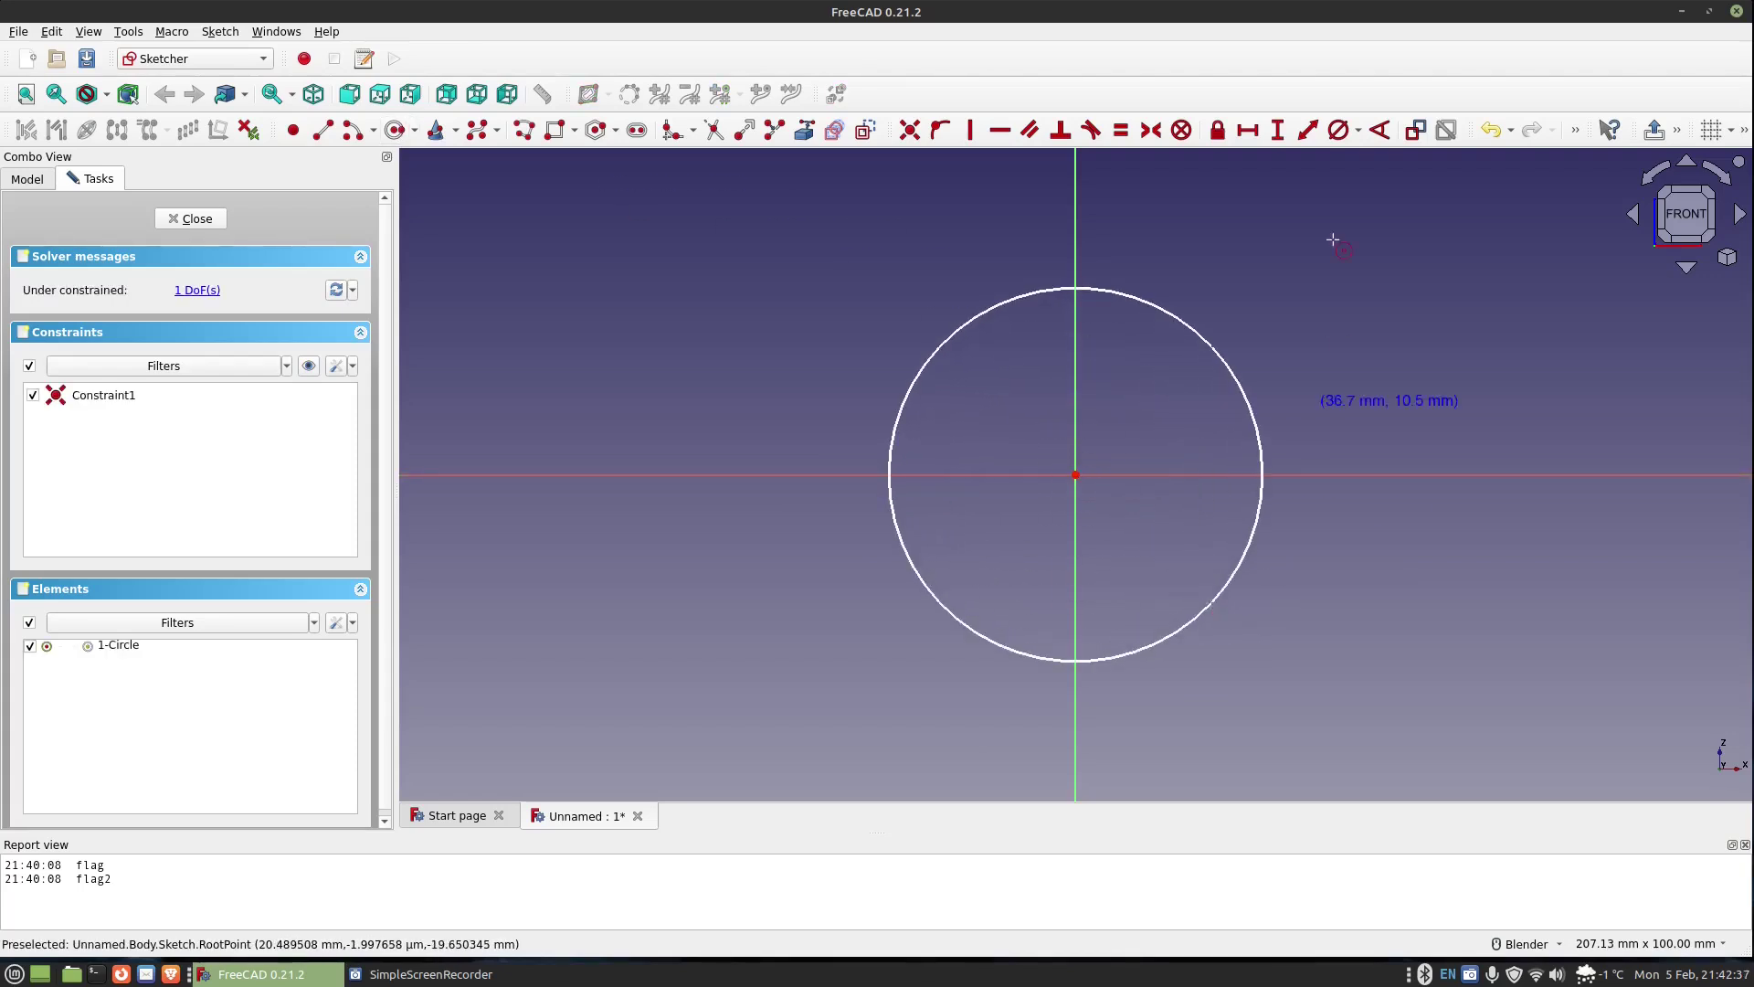
{"action": "key", "text": "Escape"}
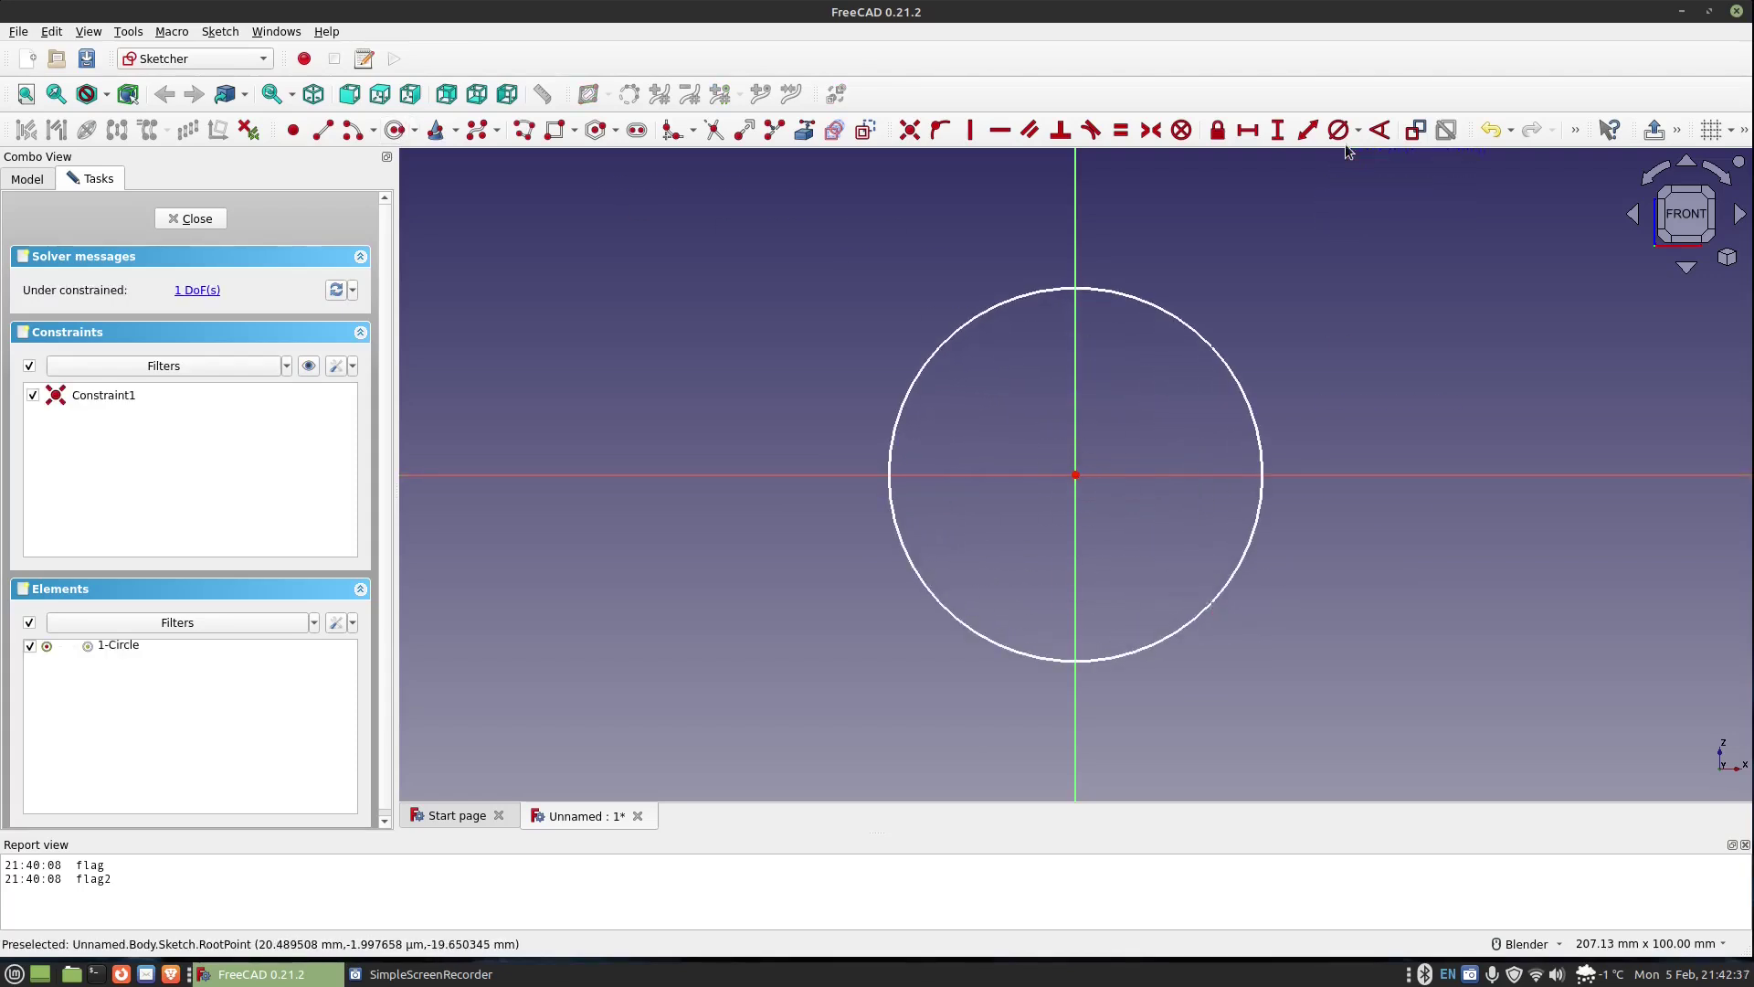
{"action": "left_click", "coordinate": [1206, 343]}
{"action": "type", "text": "ko20"}
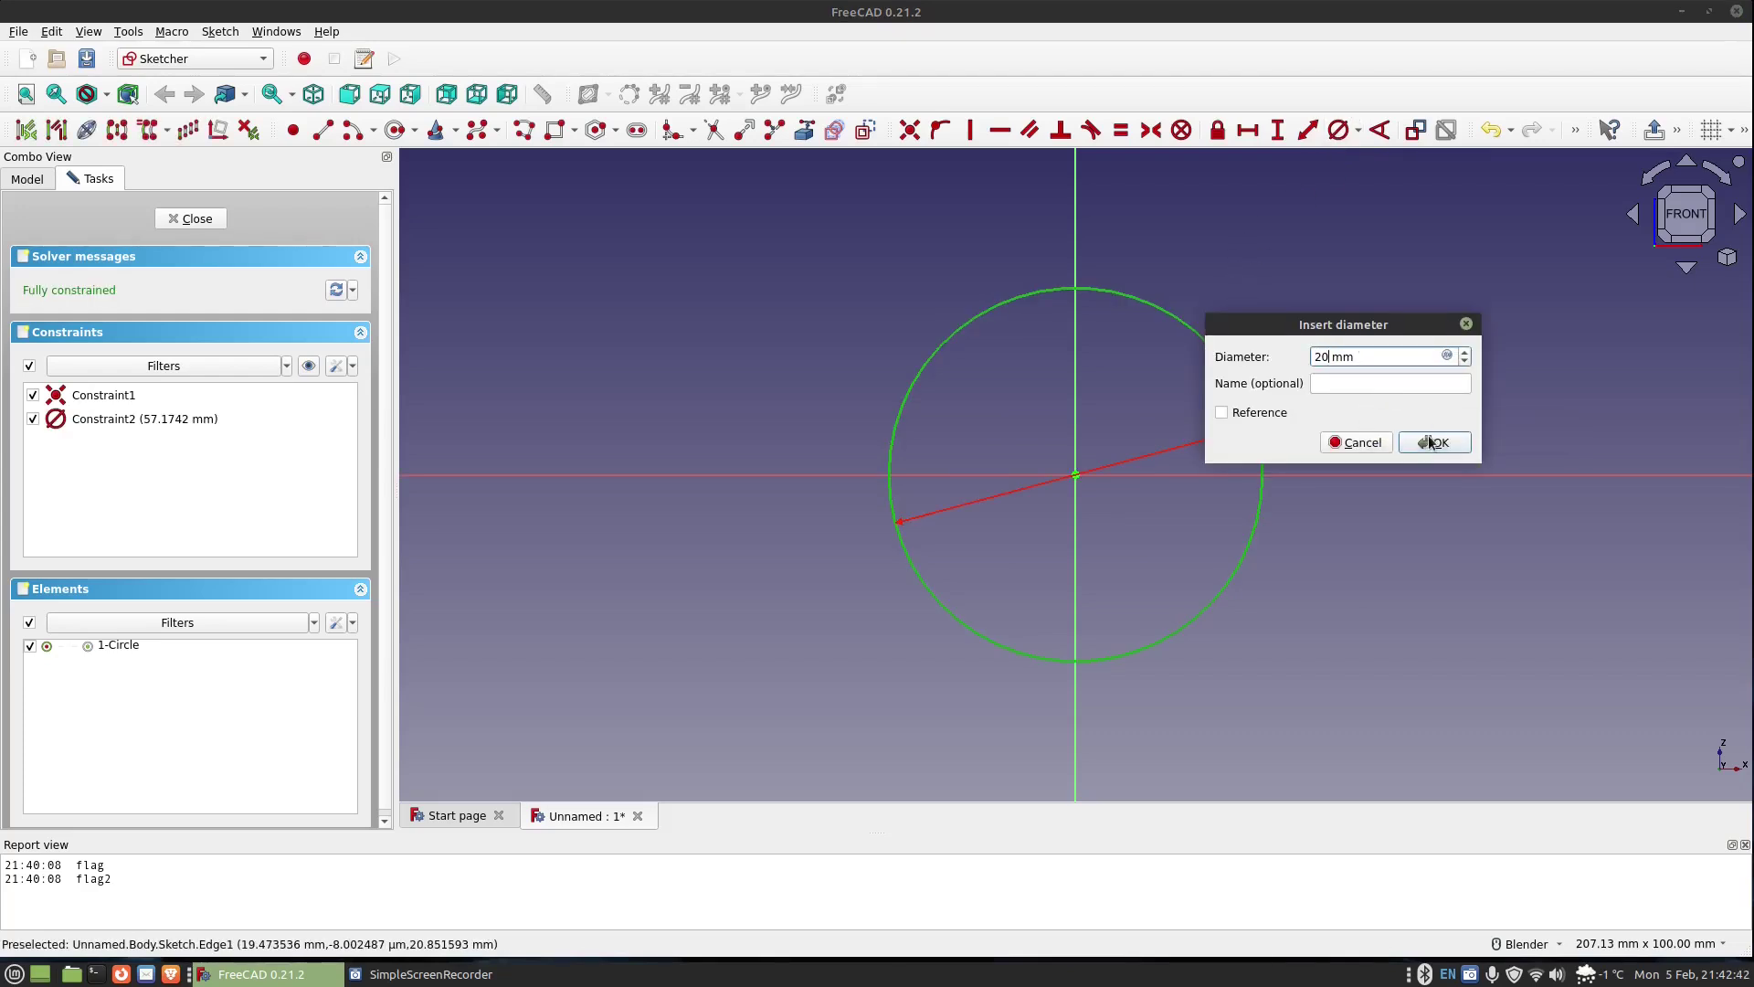
{"action": "left_click", "coordinate": [1433, 441]}
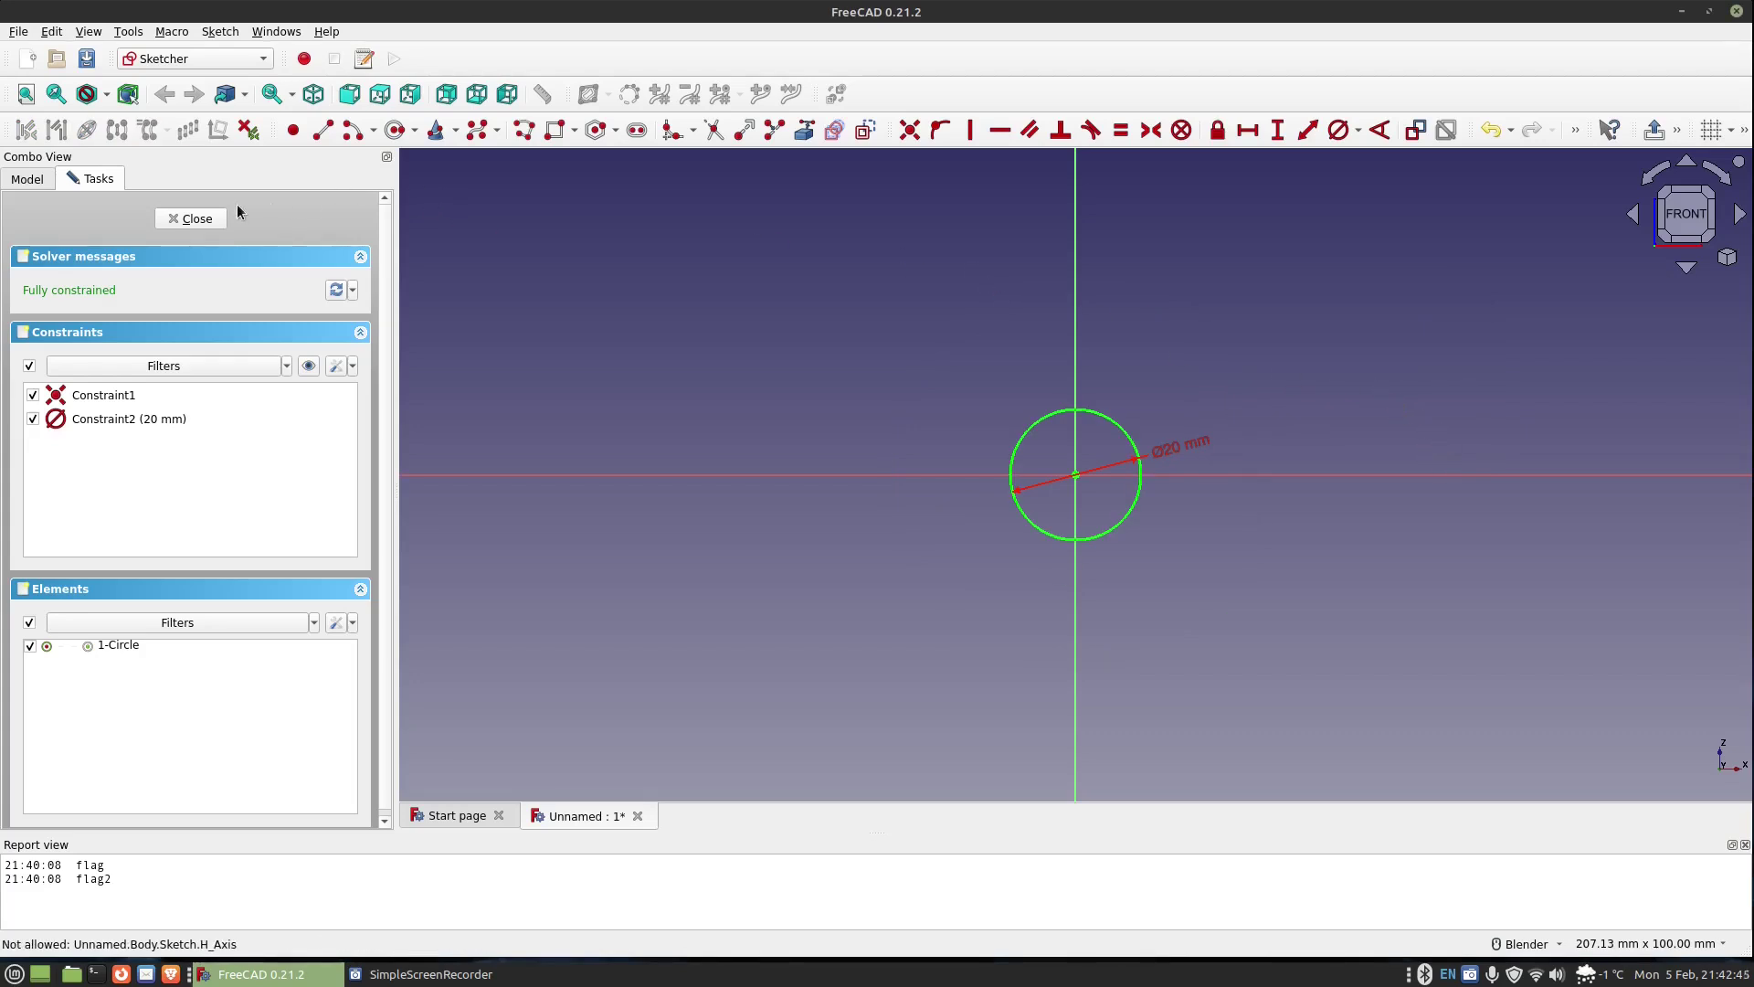
Step: Close the sketch, pad the 20 mm circle 100 mm, and show the Model tree
{"action": "left_click", "coordinate": [194, 218]}
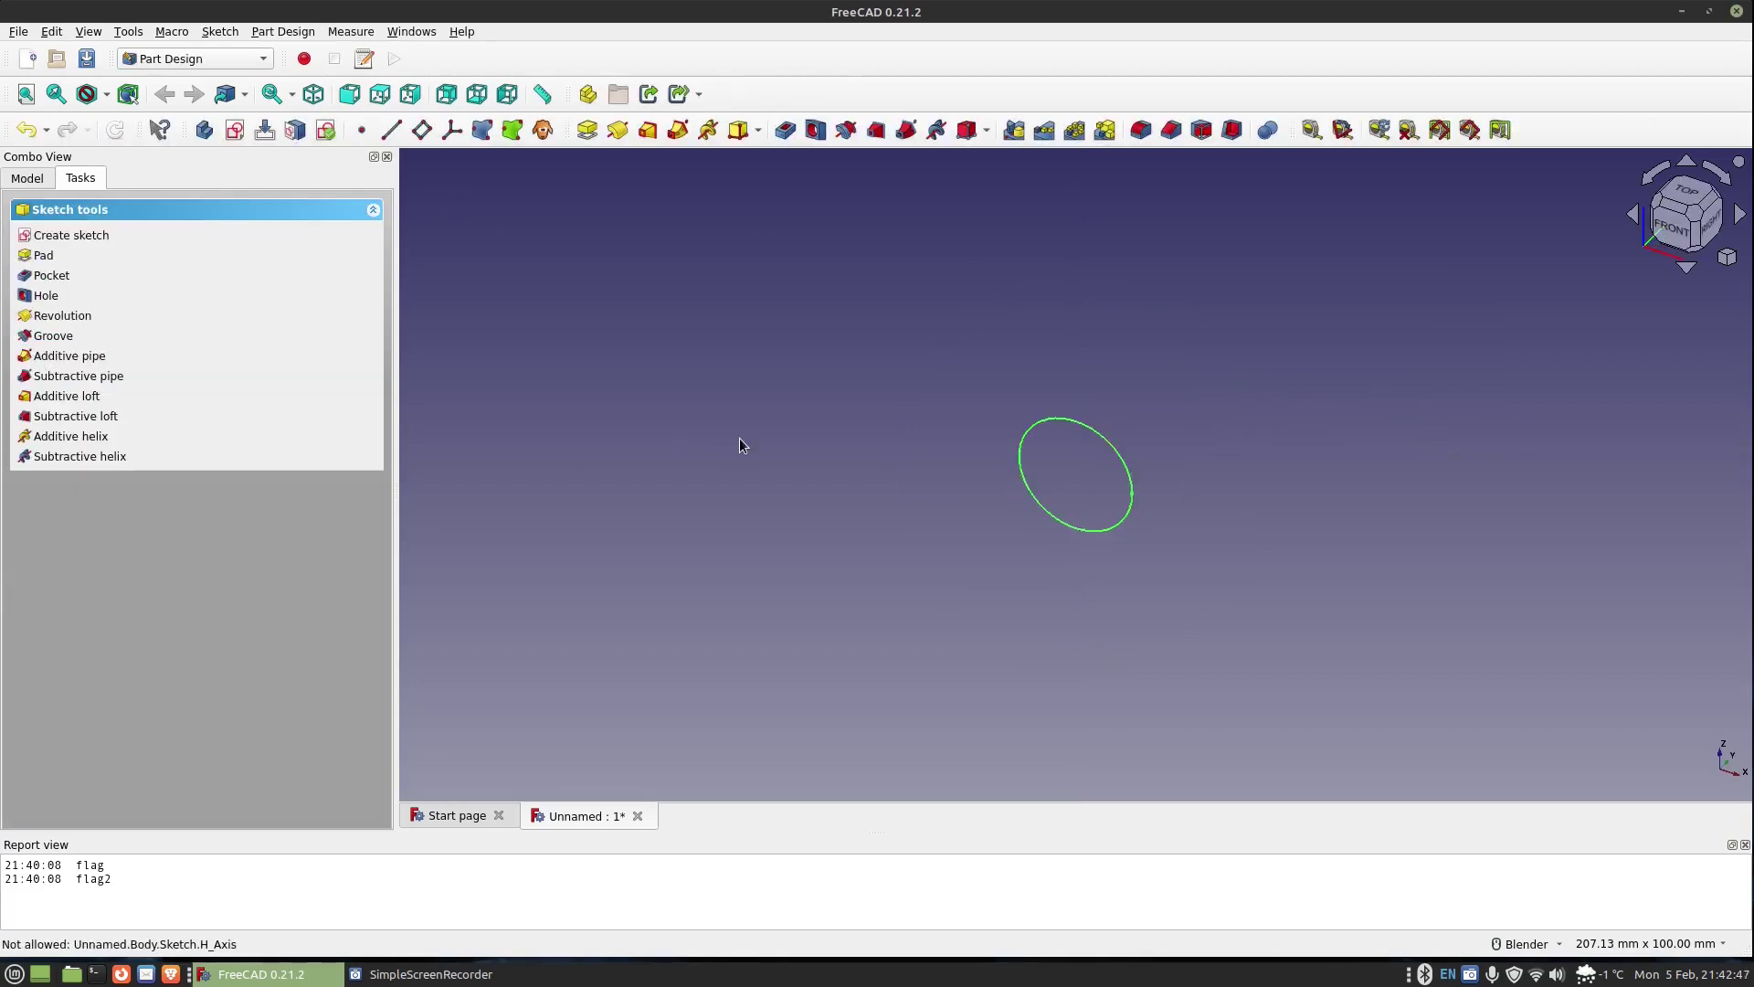
{"action": "left_click", "coordinate": [587, 131]}
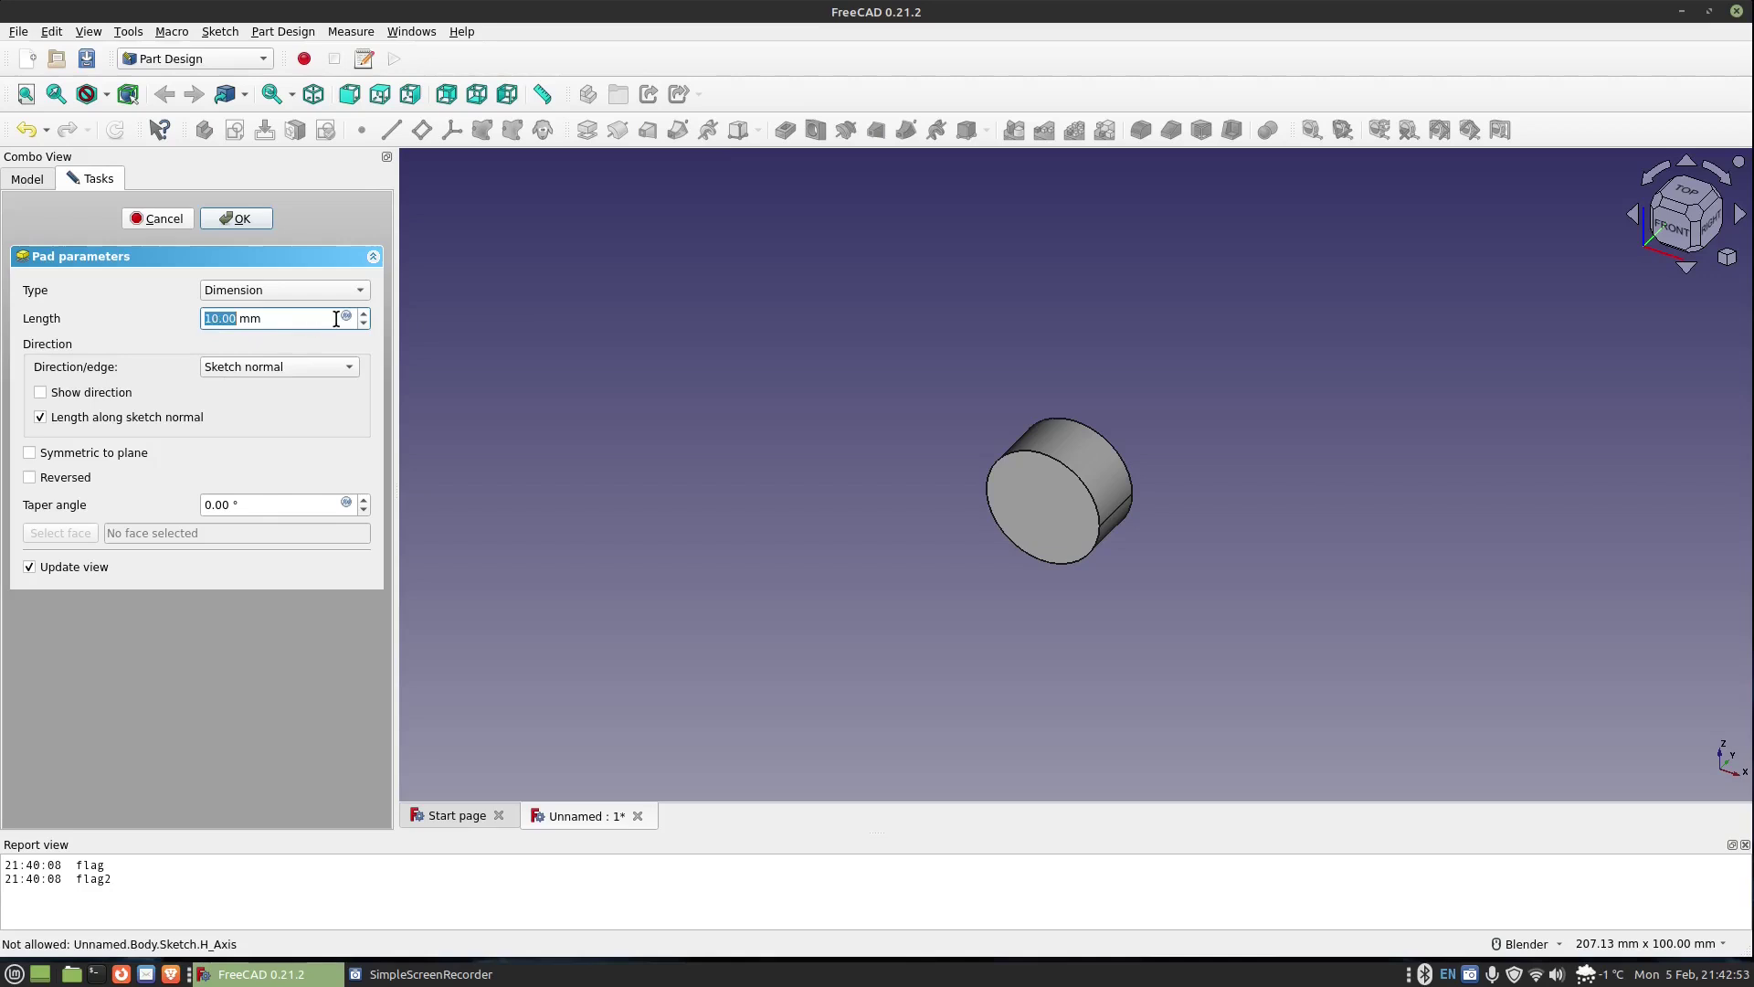
{"action": "scroll", "coordinate": [233, 319], "scroll_direction": "up", "scroll_amount": 2}
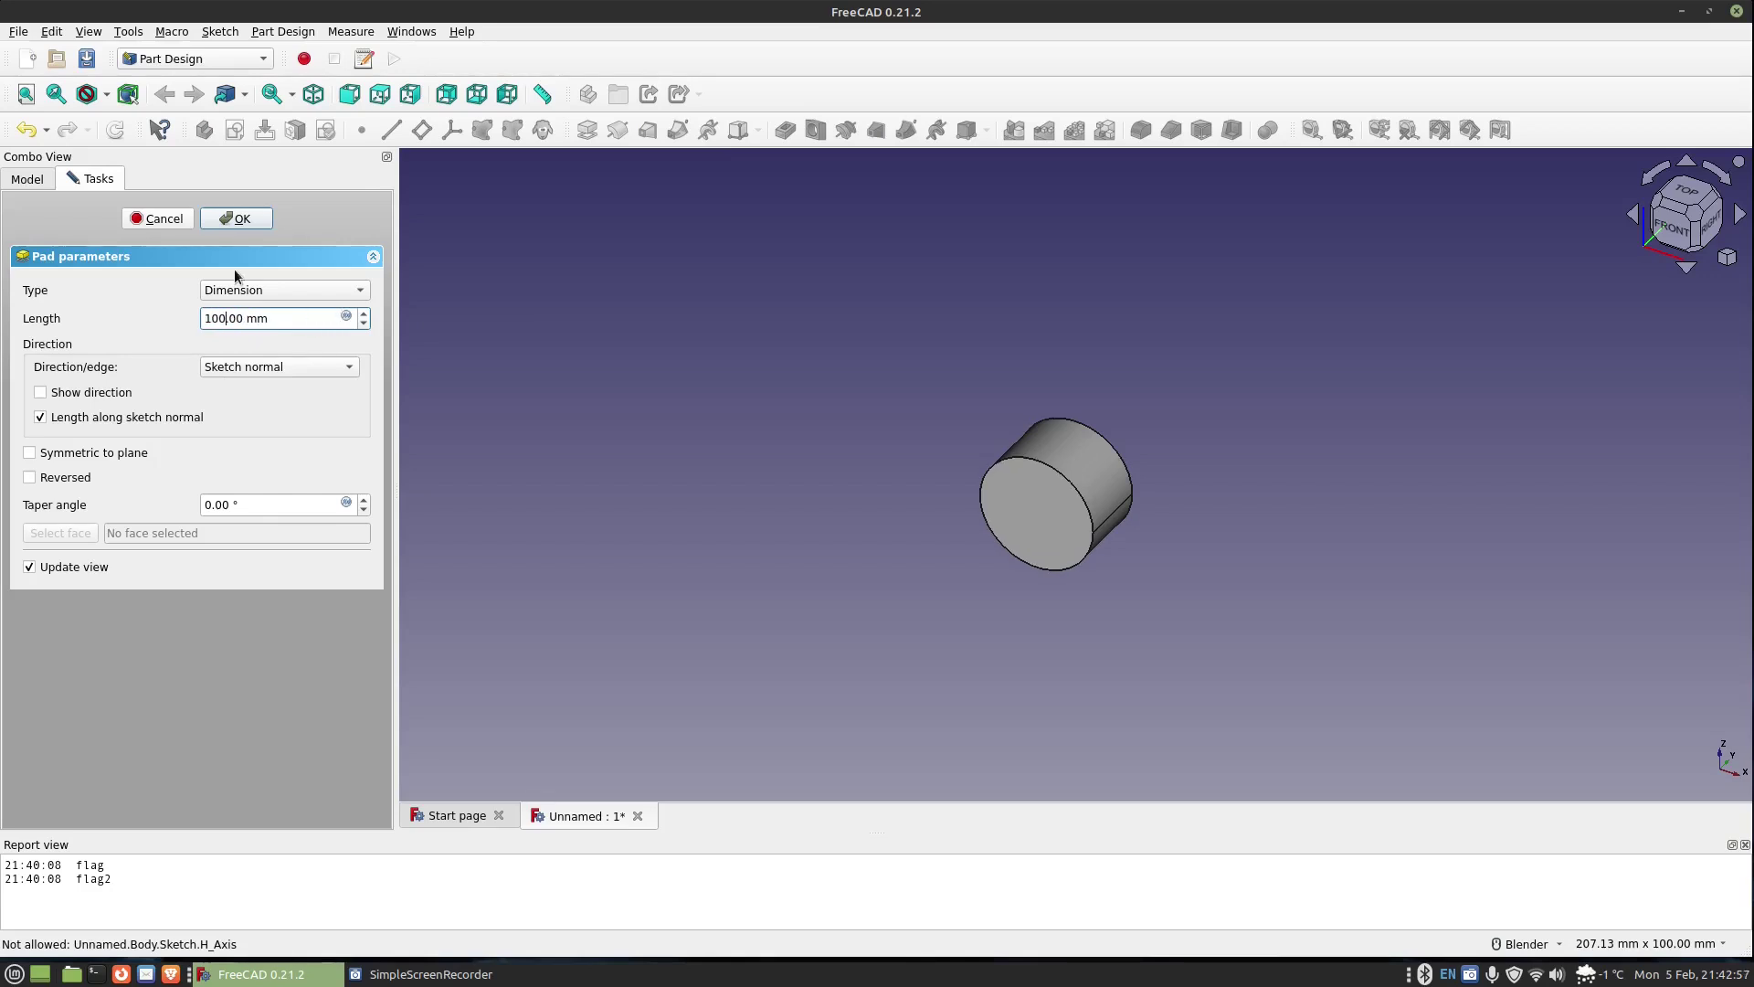
{"action": "left_click", "coordinate": [230, 218]}
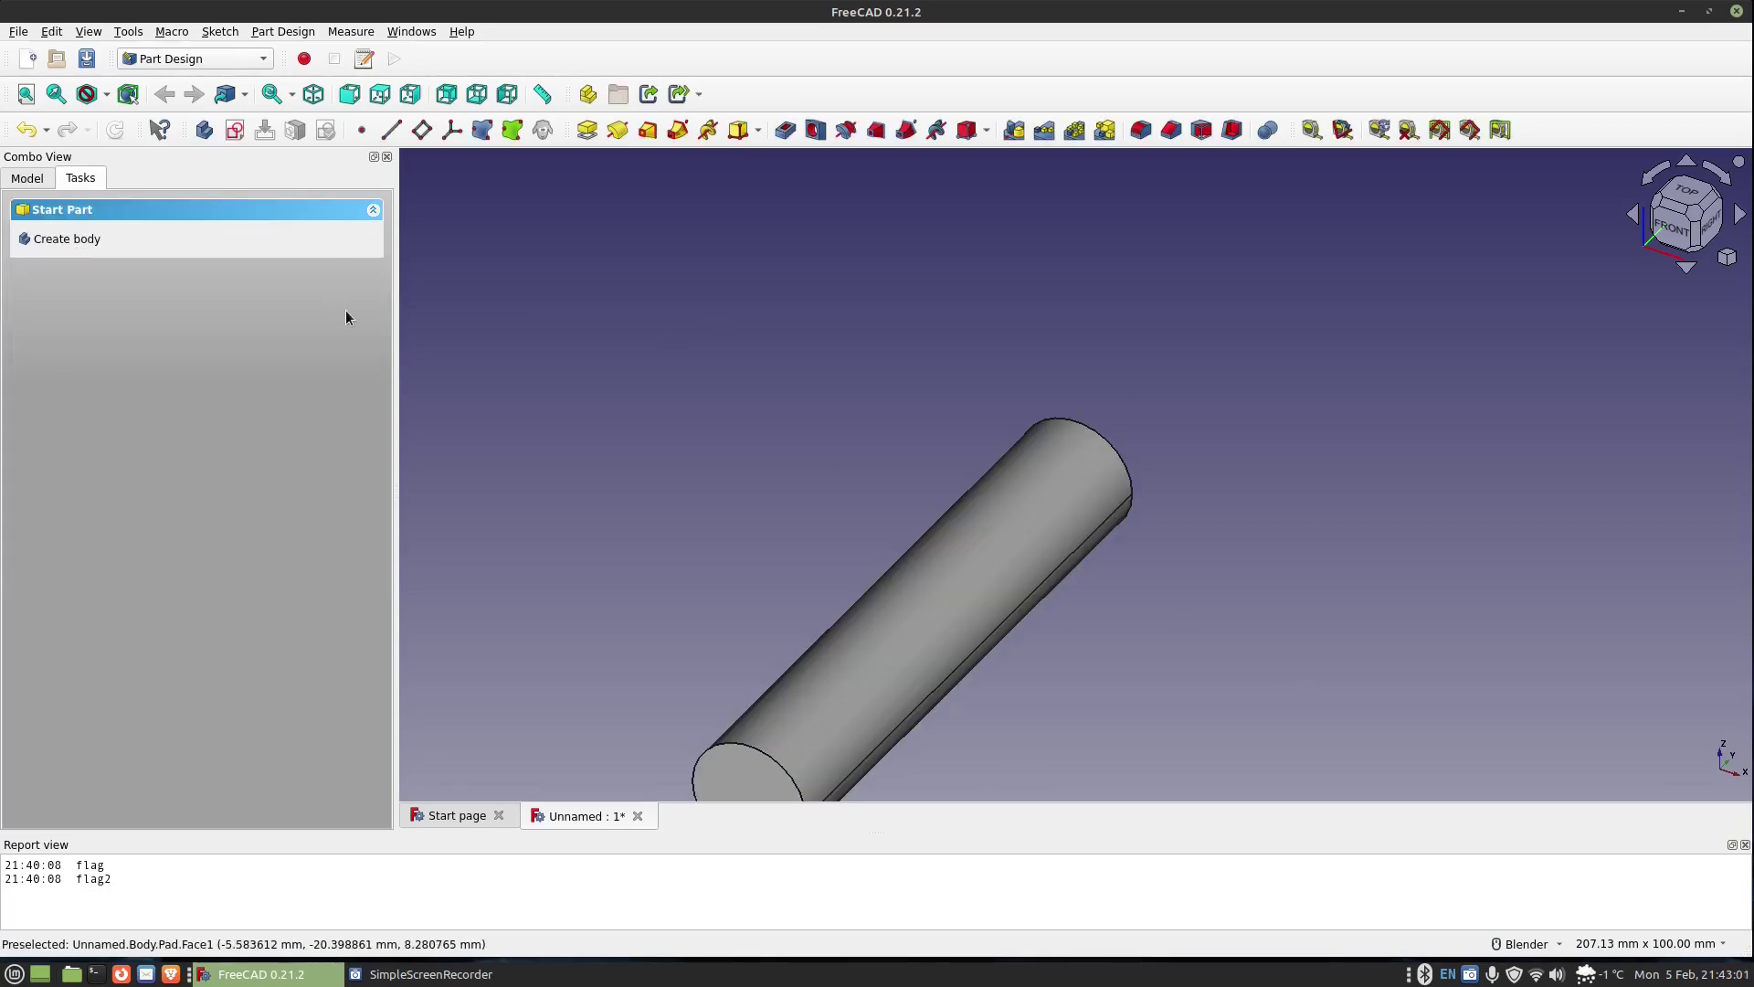
{"action": "left_click", "coordinate": [29, 178]}
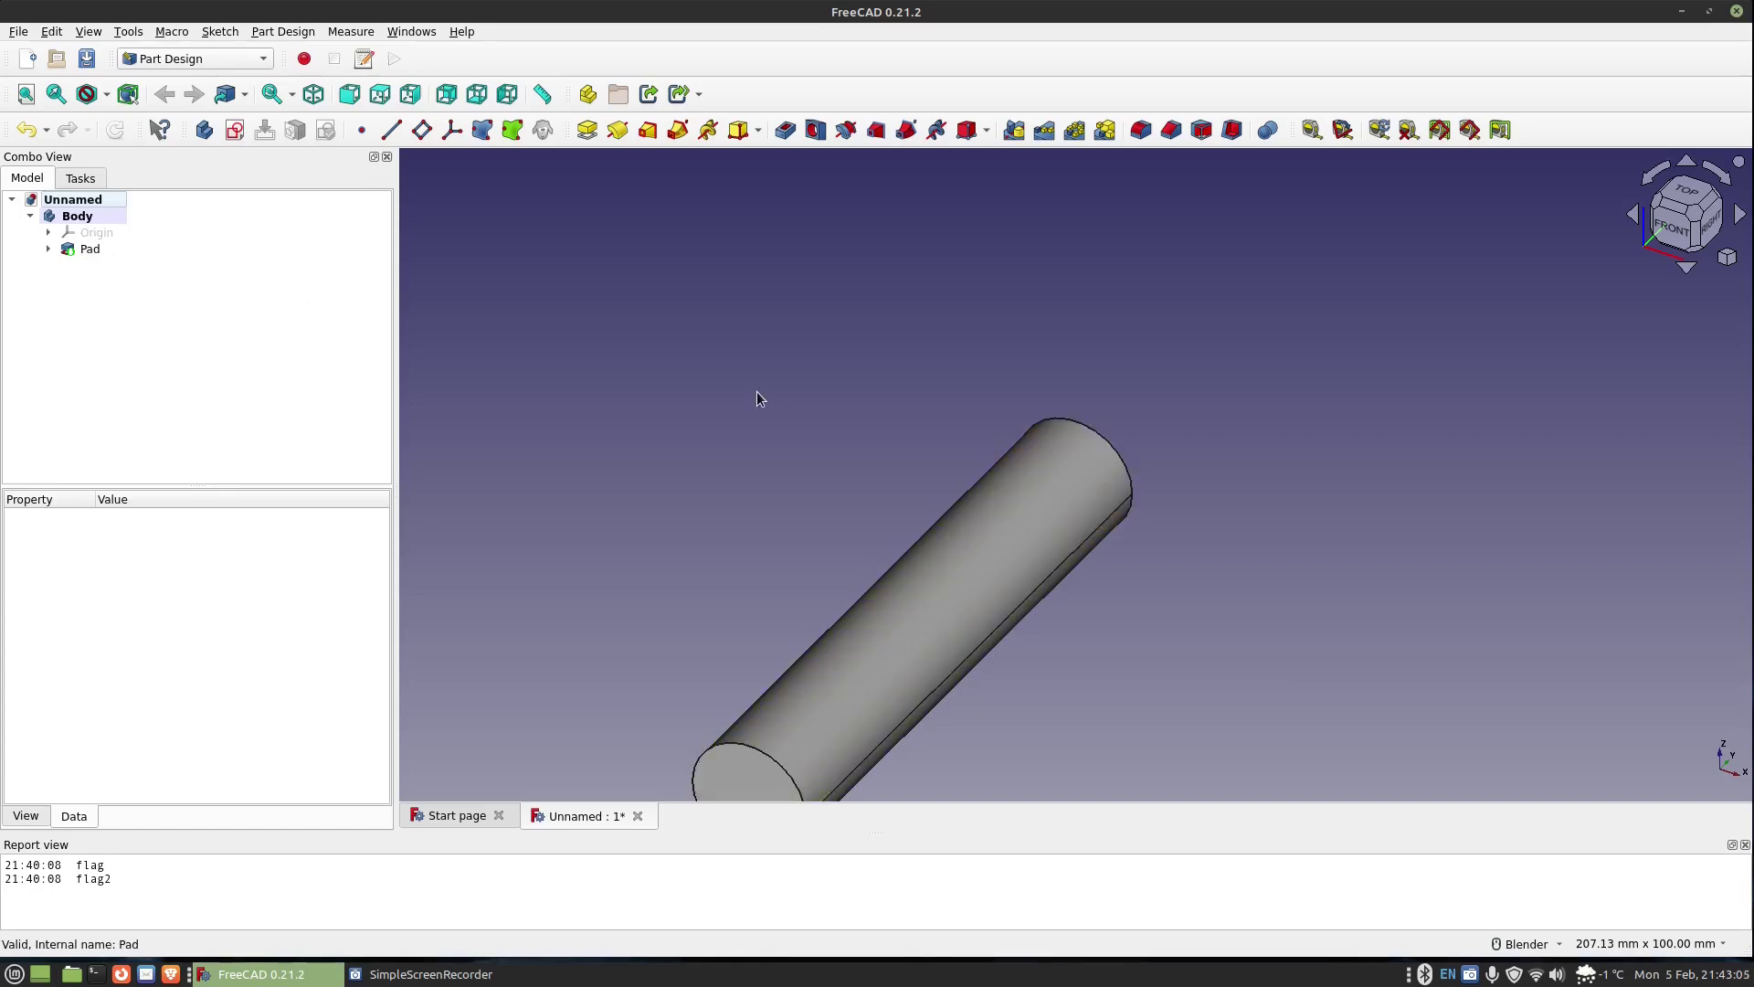
Step: Start a second sketch on the XY plane
{"action": "left_click", "coordinate": [237, 132]}
{"action": "middle_click_drag", "start_coordinate": [1118, 408], "coordinate": [1196, 437]}
{"action": "scroll", "coordinate": [1197, 437], "scroll_direction": "down", "scroll_amount": 3}
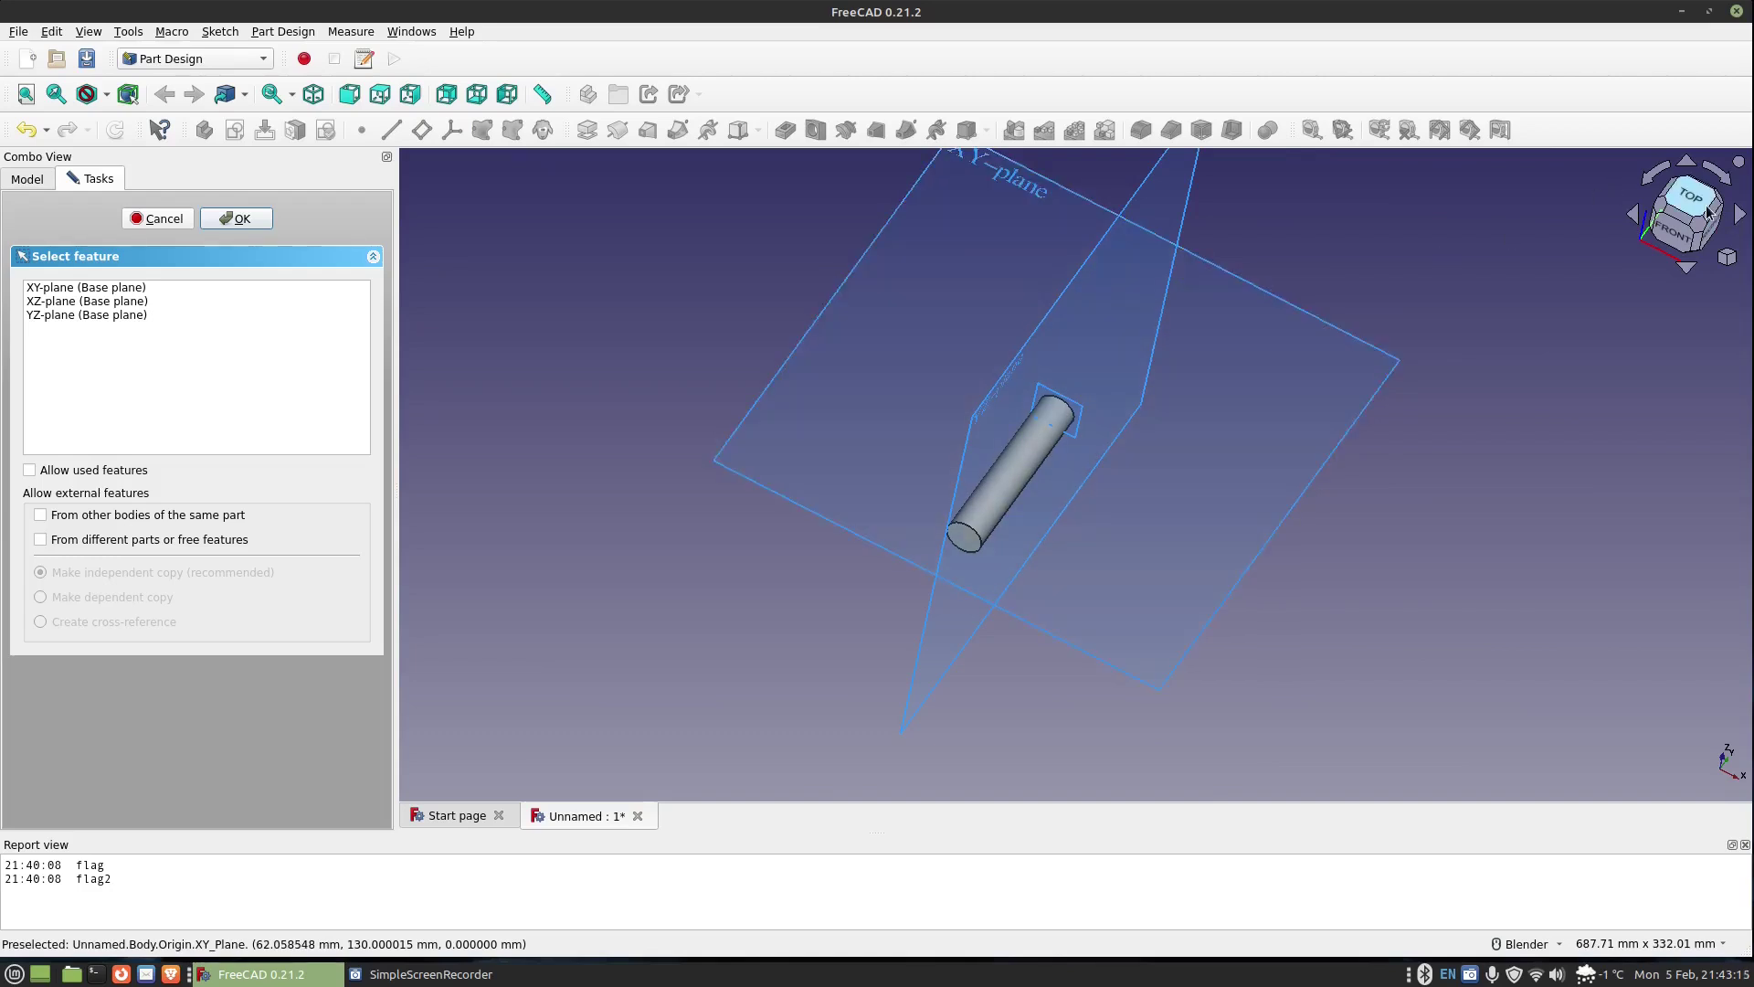
{"action": "left_click", "coordinate": [1202, 265]}
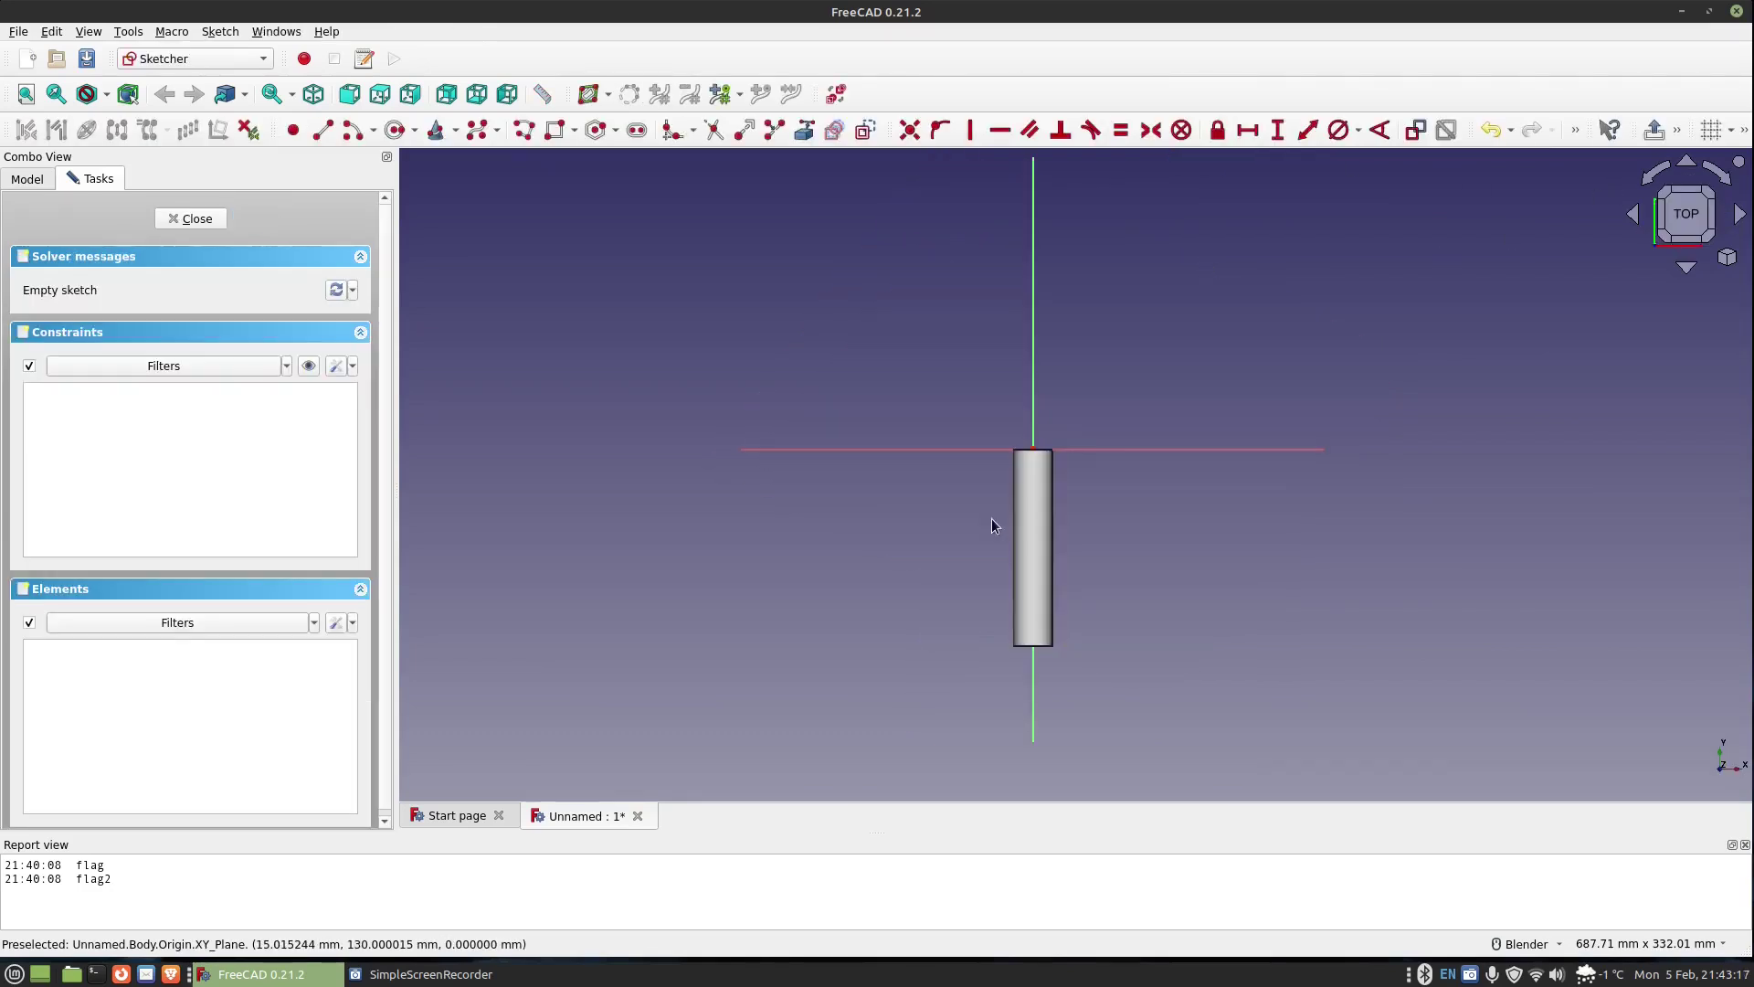
{"action": "scroll", "coordinate": [1021, 465], "scroll_direction": "up", "scroll_amount": 5}
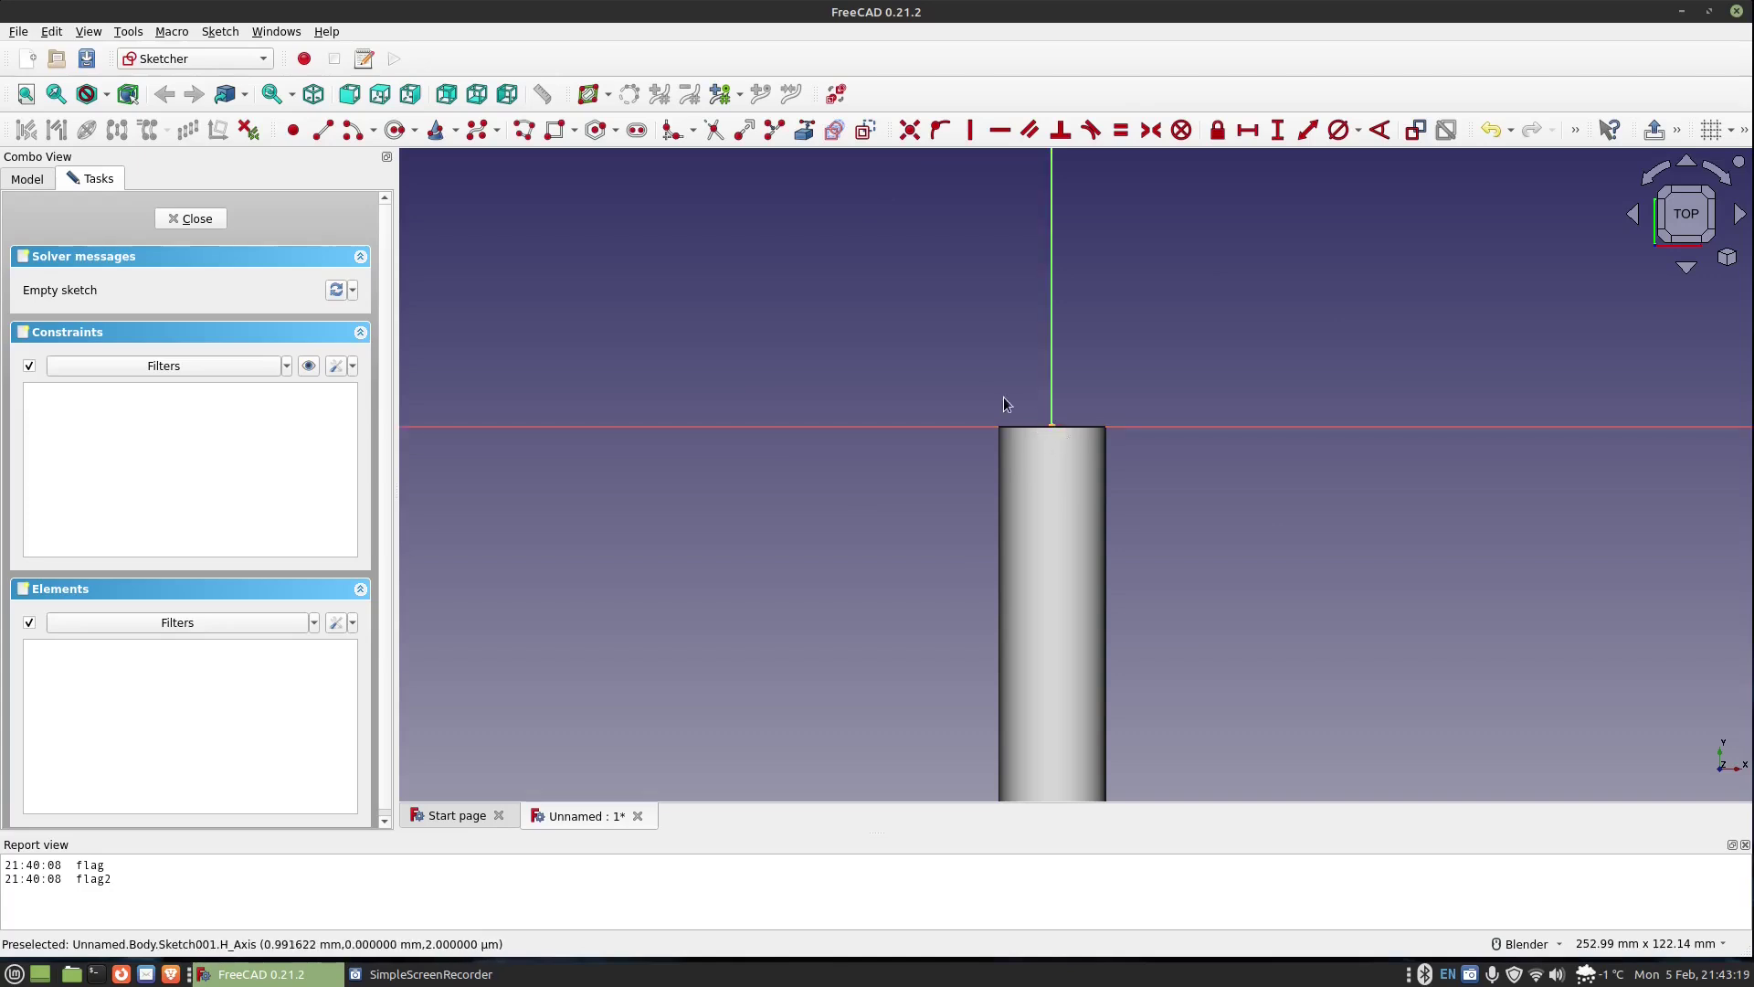
Step: Draw a circle centred at the origin with a 30 mm diameter constraint
{"action": "left_click", "coordinate": [396, 130]}
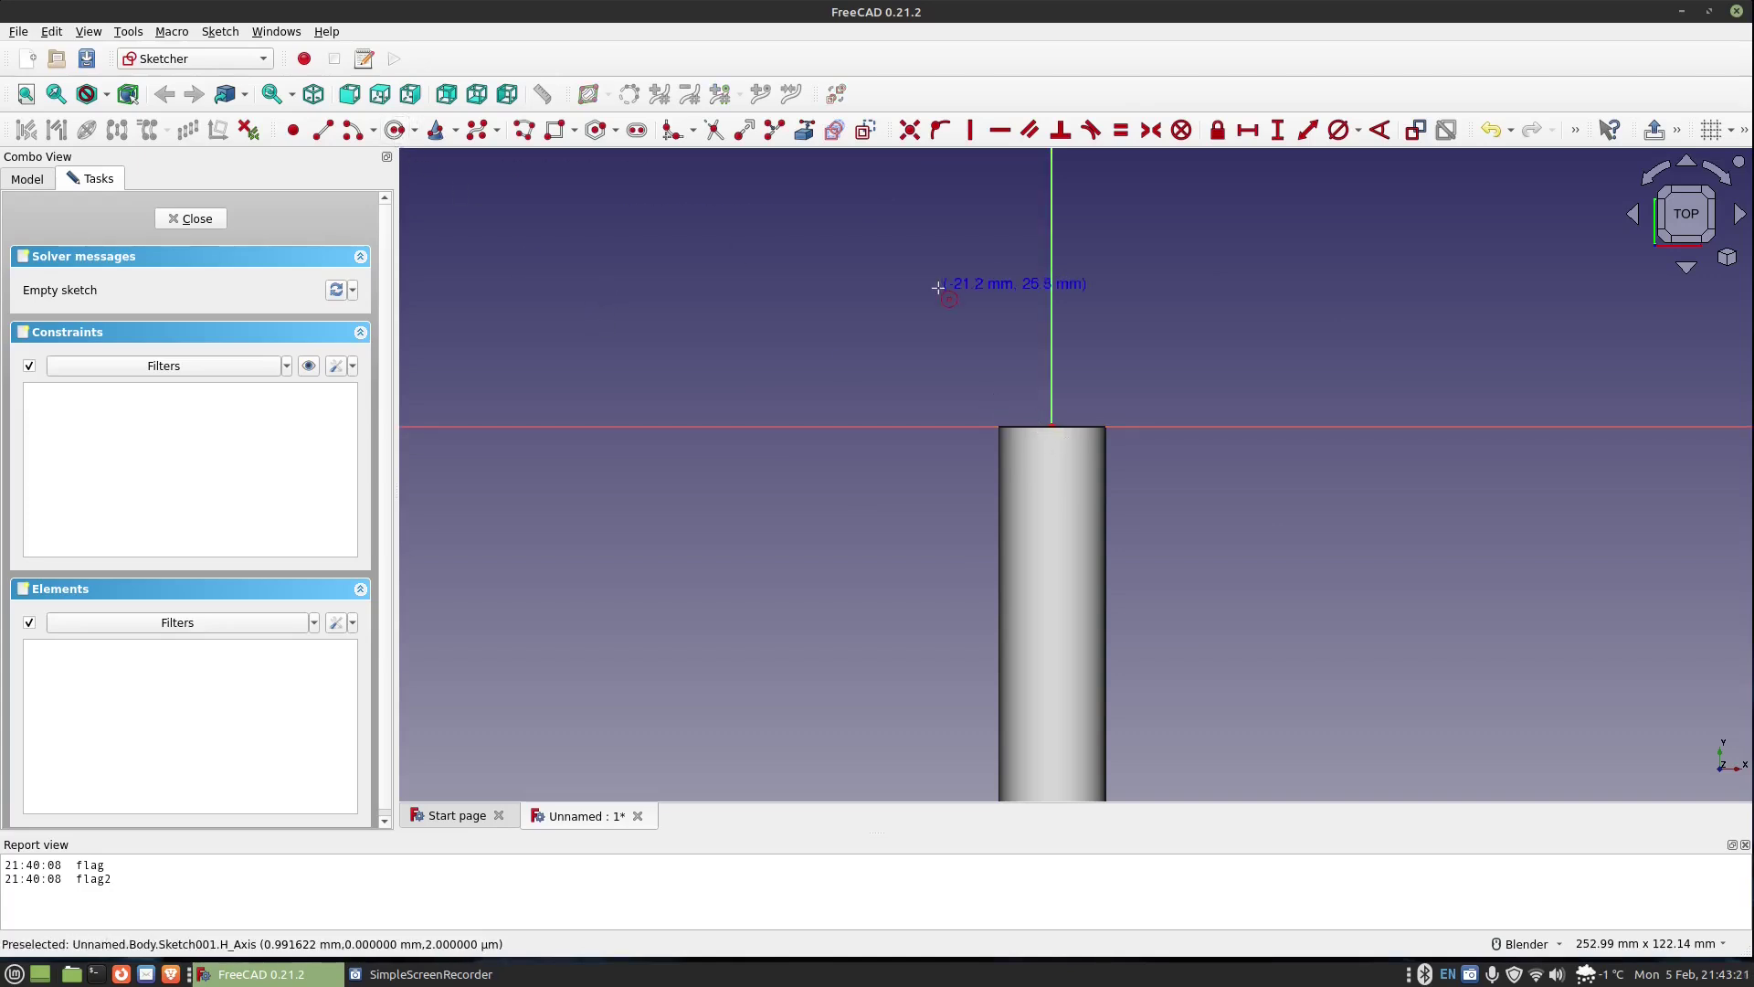
{"action": "left_click", "coordinate": [1052, 423]}
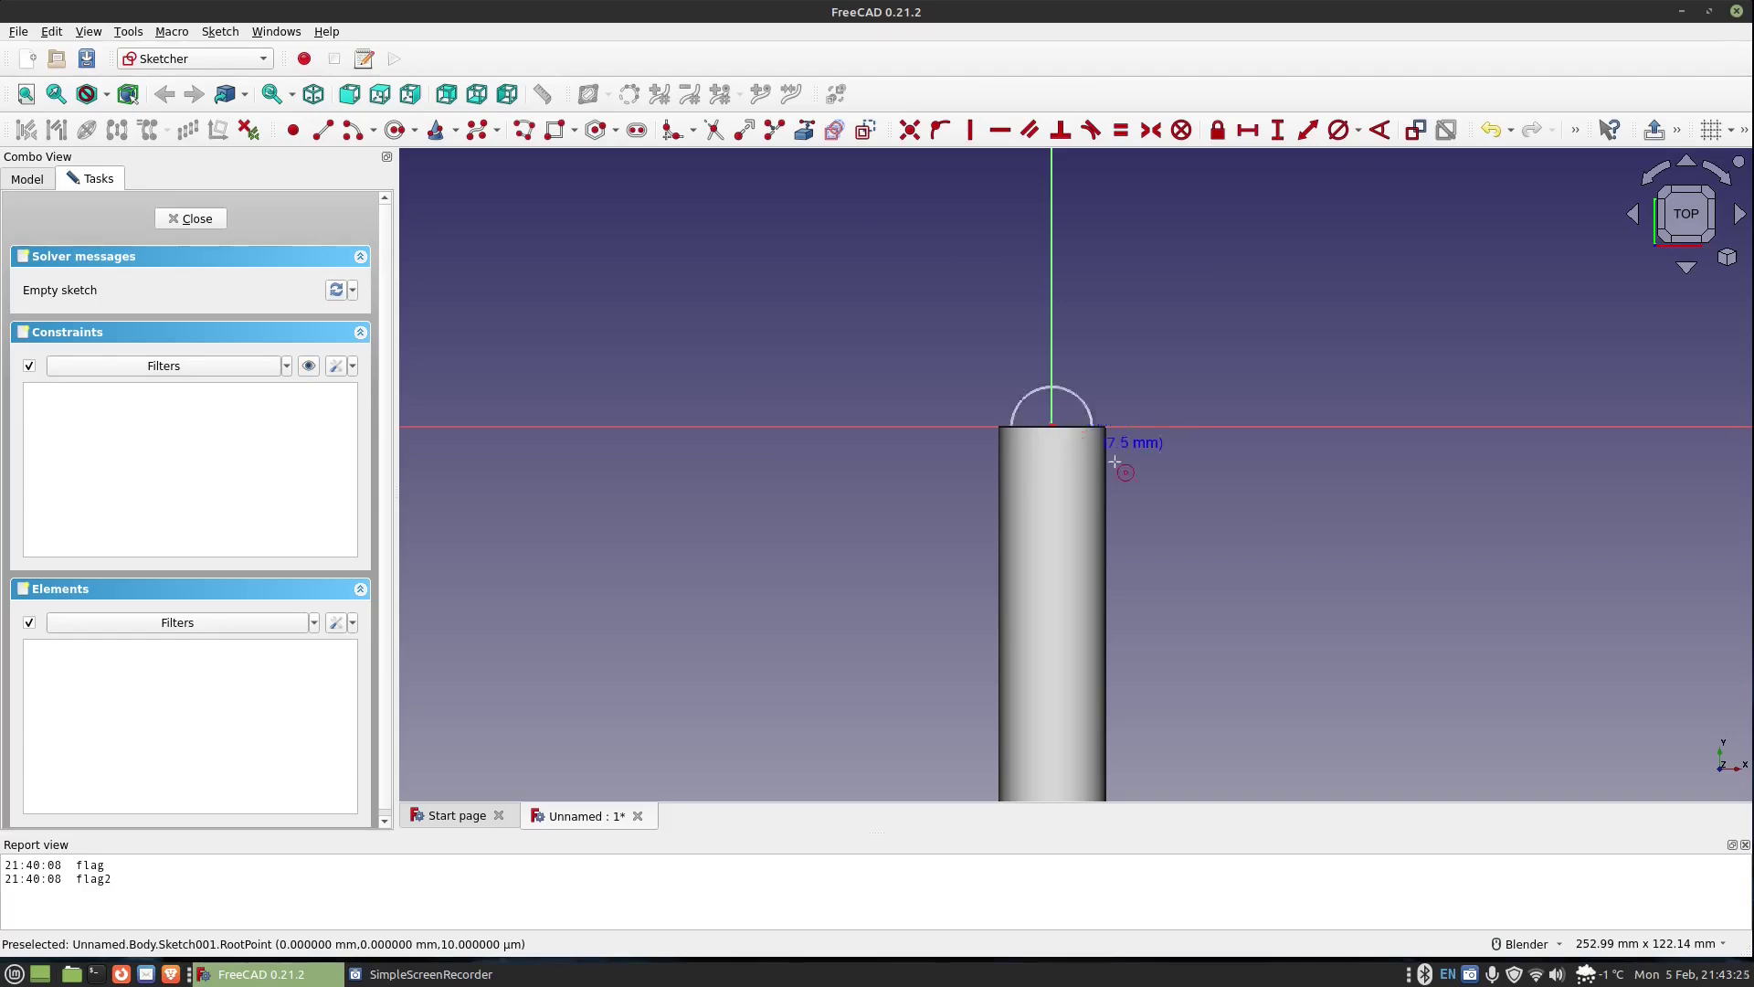
{"action": "left_click", "coordinate": [1183, 512]}
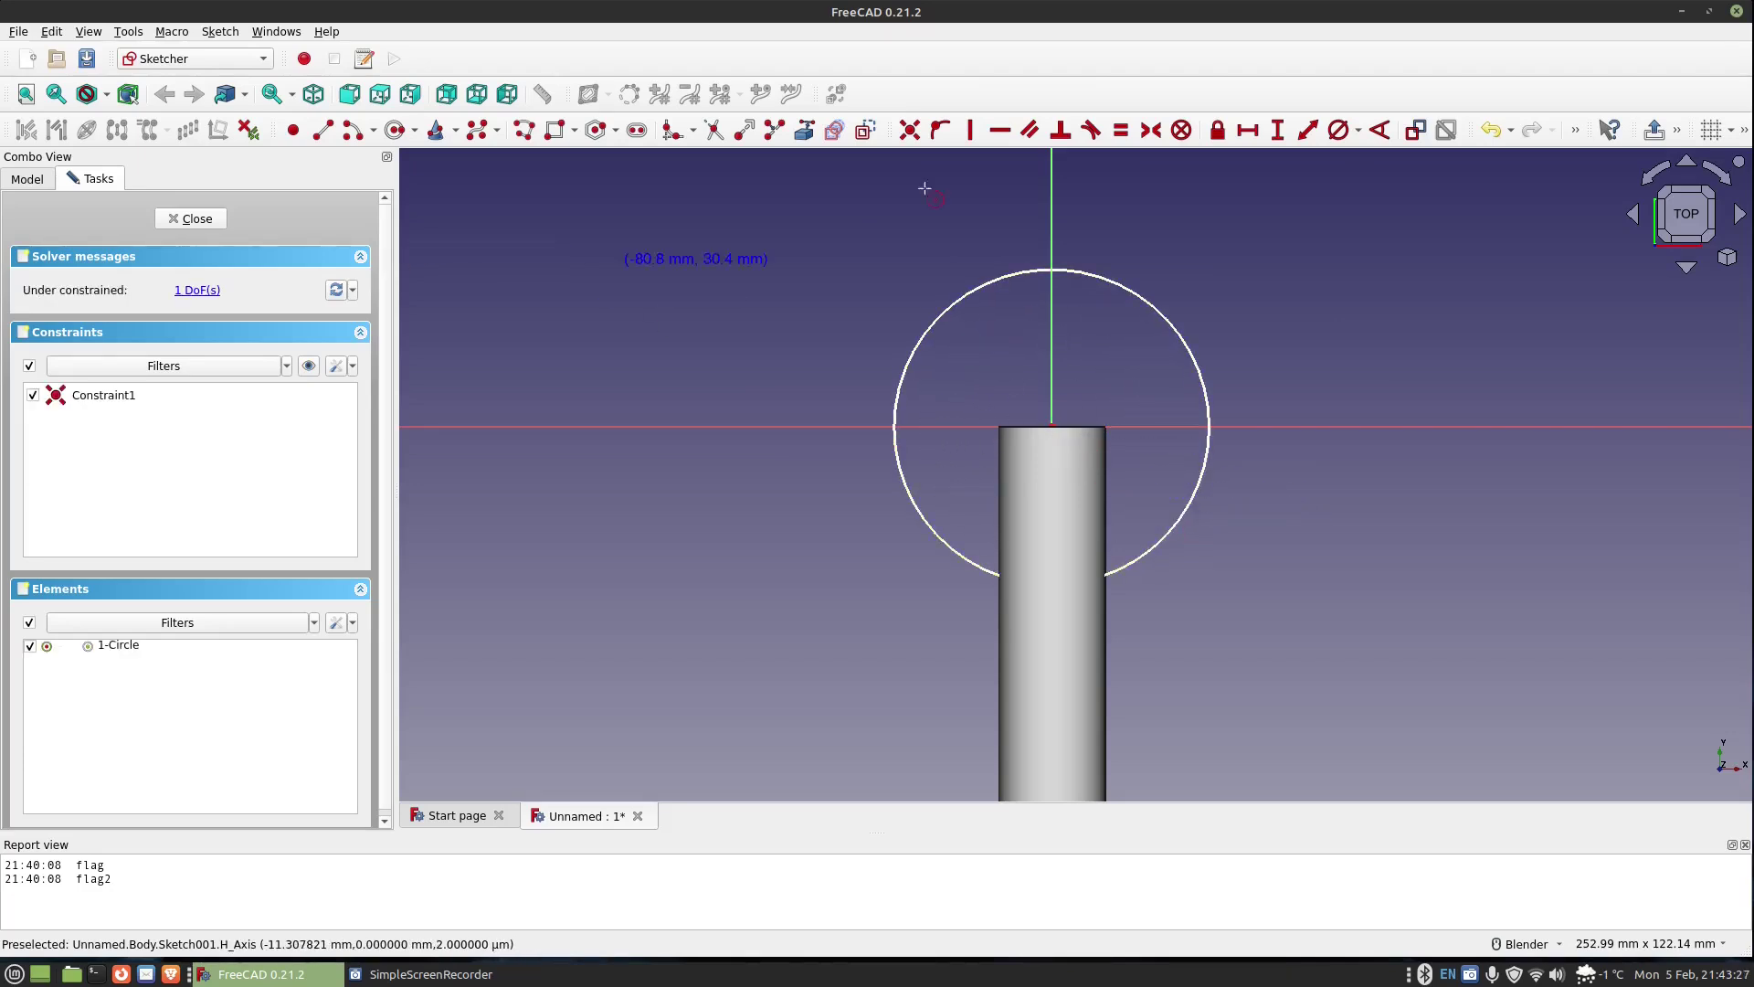
{"action": "left_click", "coordinate": [1135, 295]}
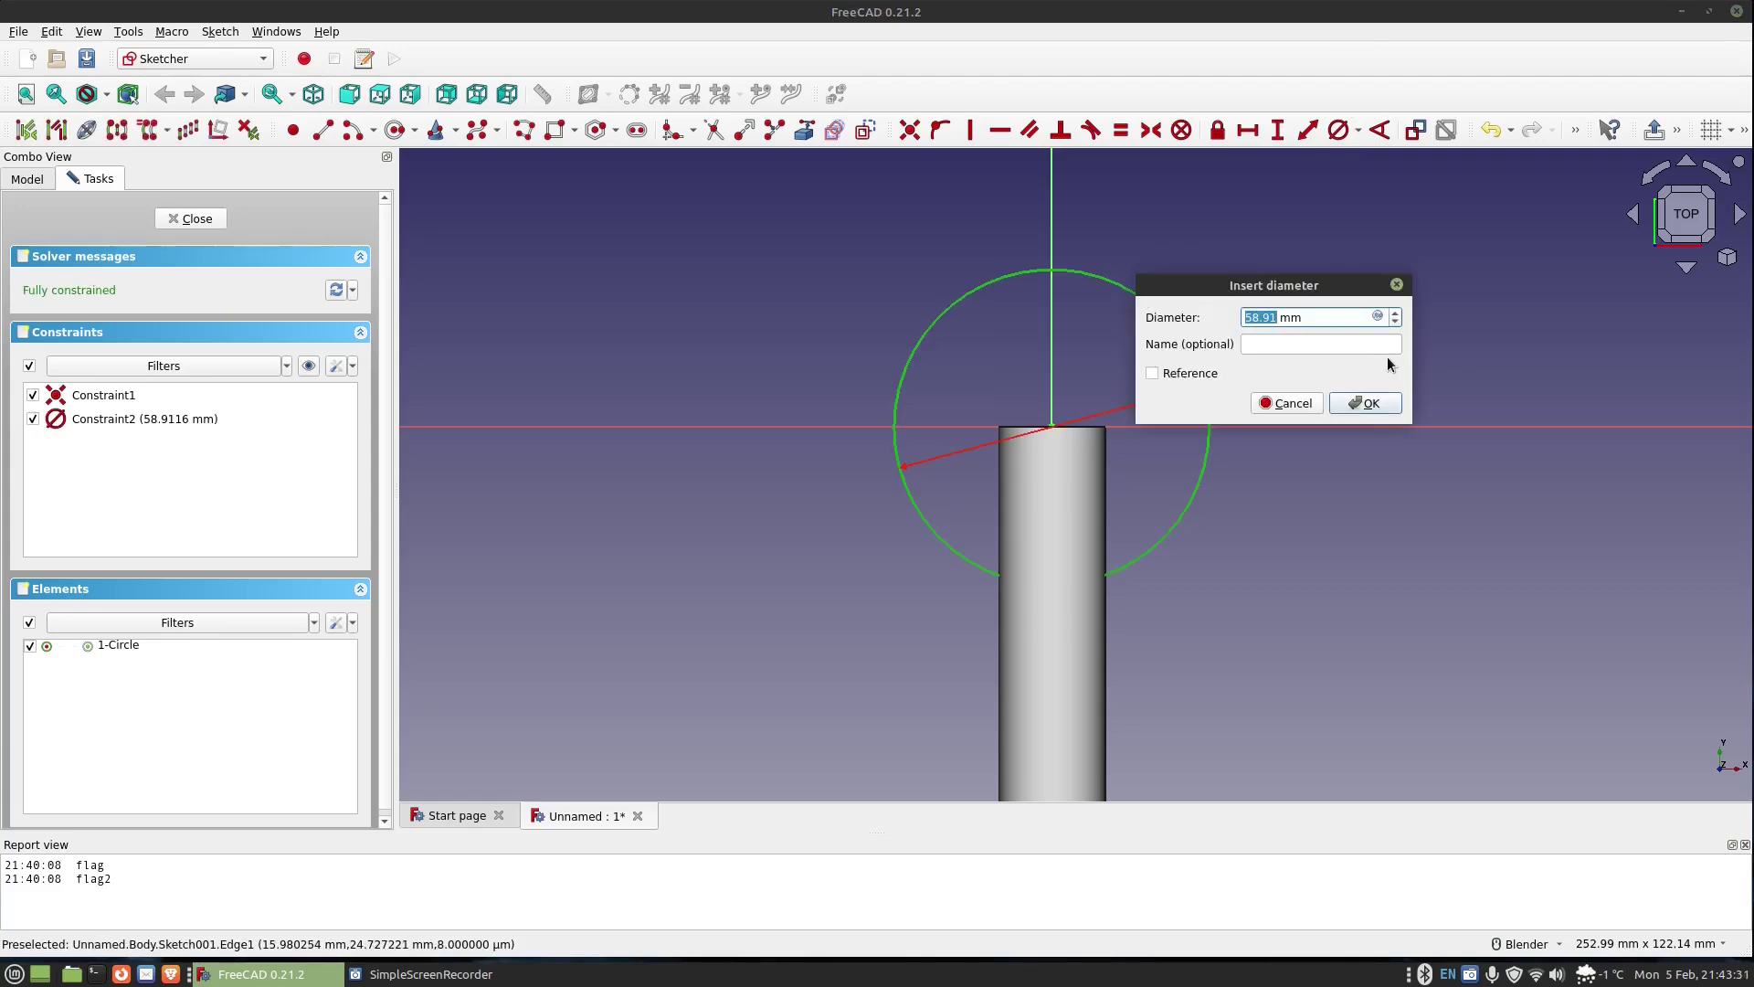
{"action": "type", "text": "30"}
{"action": "key", "text": "Return"}
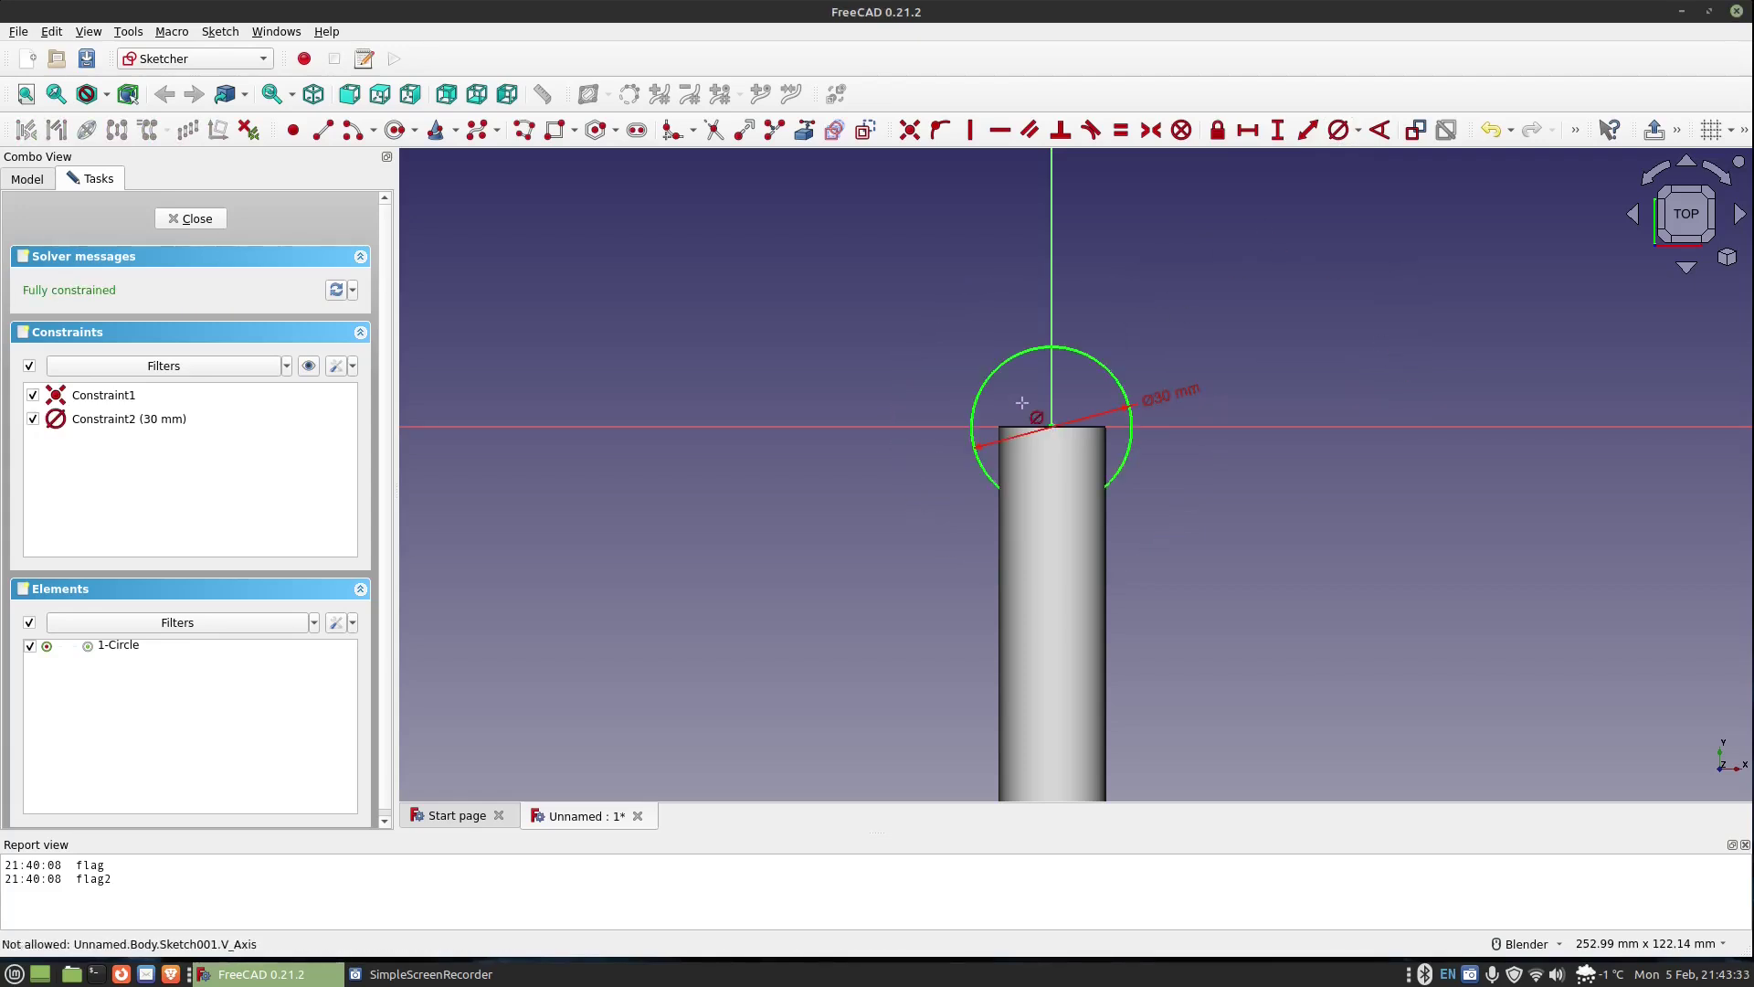
Step: Change the circle's diameter constraint to 40 mm and close the sketch
{"action": "double_click", "coordinate": [1172, 395]}
{"action": "left_click", "coordinate": [1264, 415]}
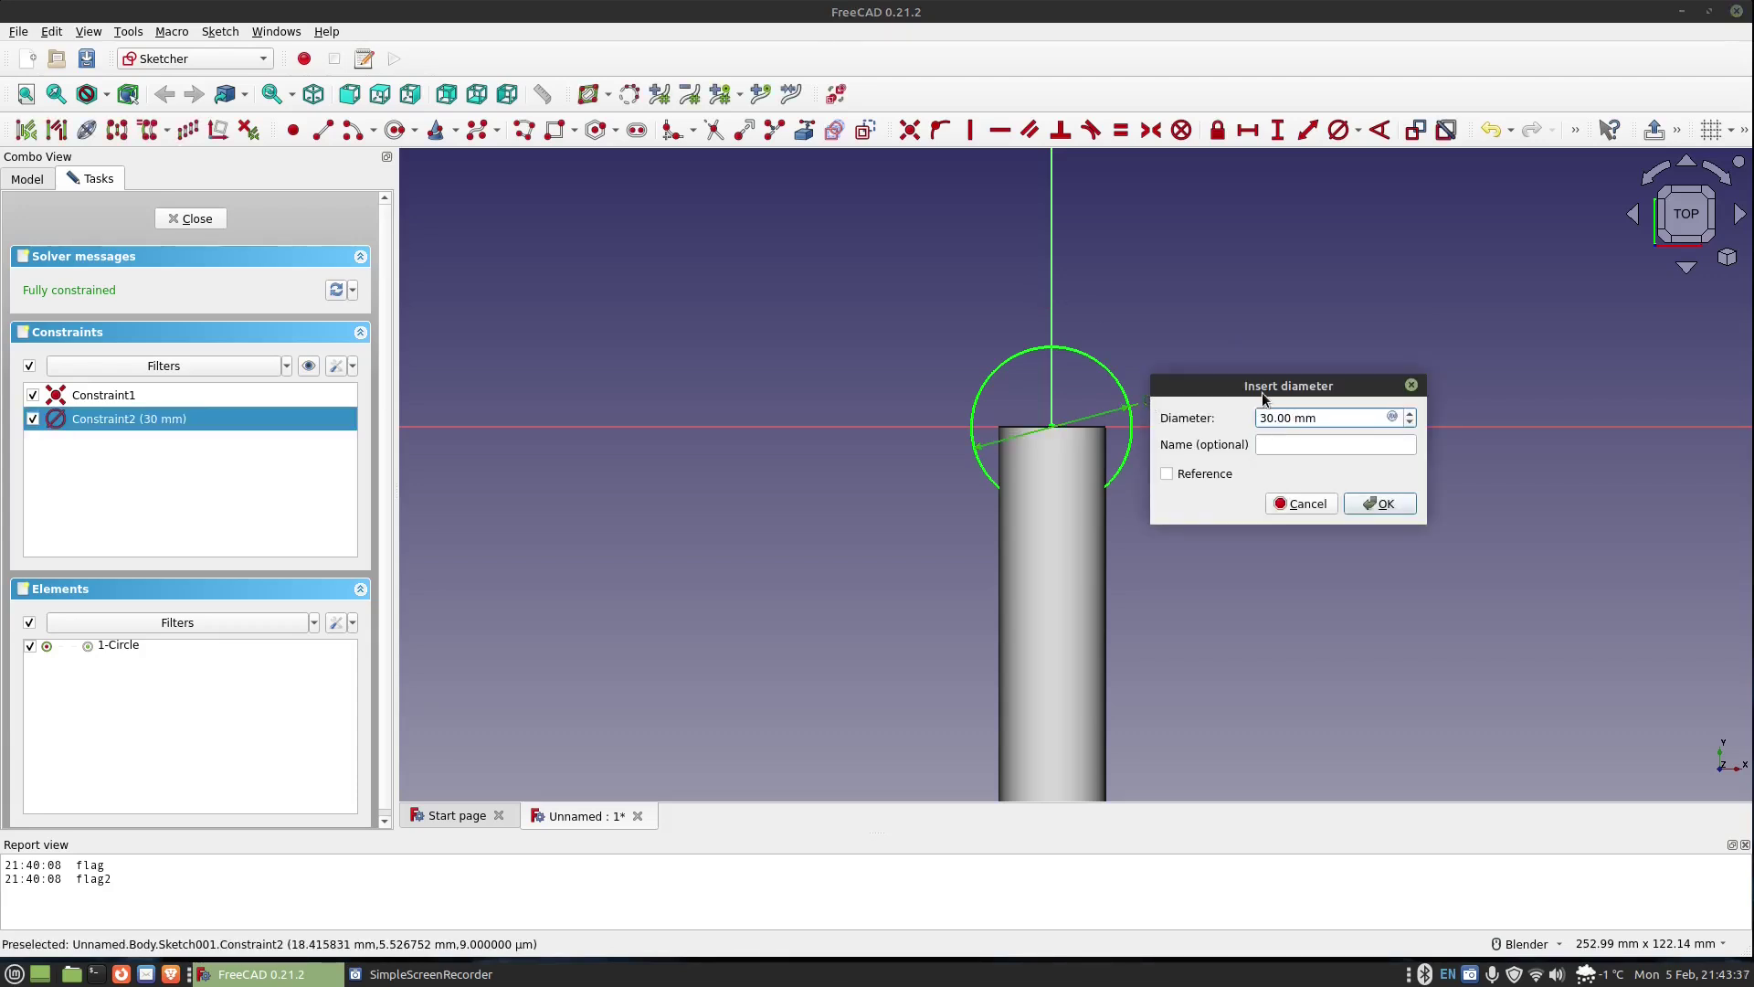
{"action": "key", "text": "BackSpace"}
{"action": "type", "text": "4"}
{"action": "left_click", "coordinate": [1380, 505]}
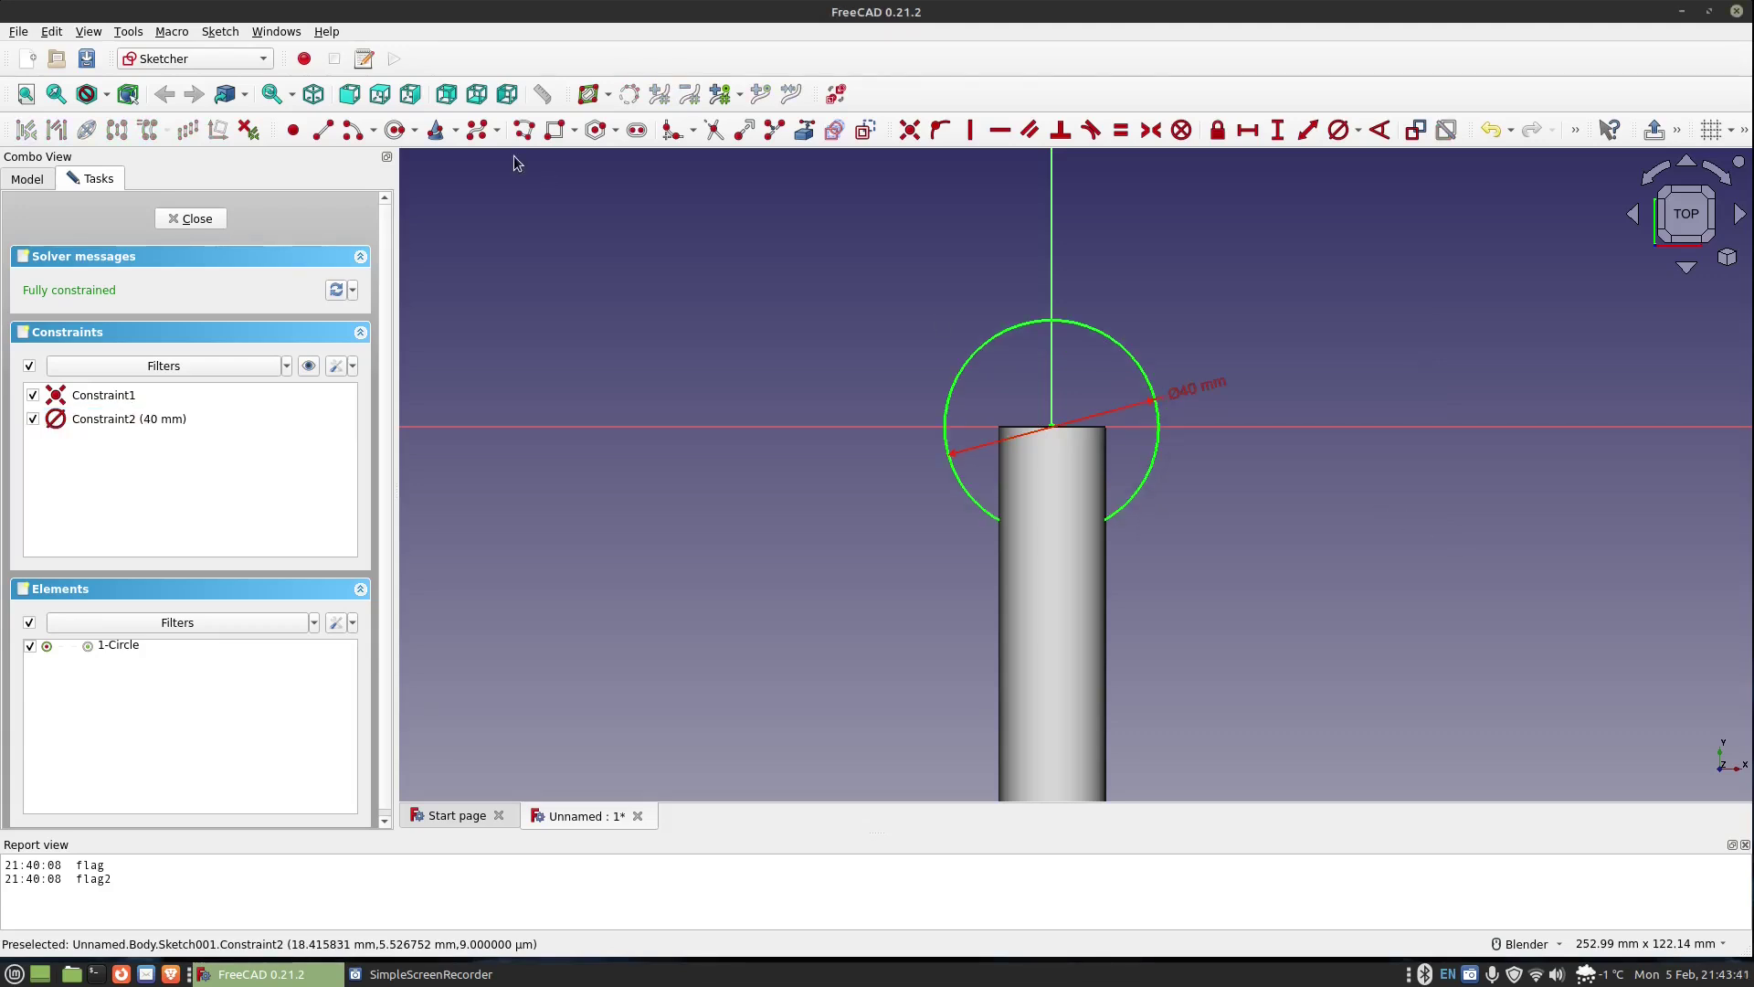
{"action": "left_click", "coordinate": [195, 220]}
Step: Pad the 40 mm circle as Two dimensions, 12 mm each way, into a disc
{"action": "left_click", "coordinate": [588, 130]}
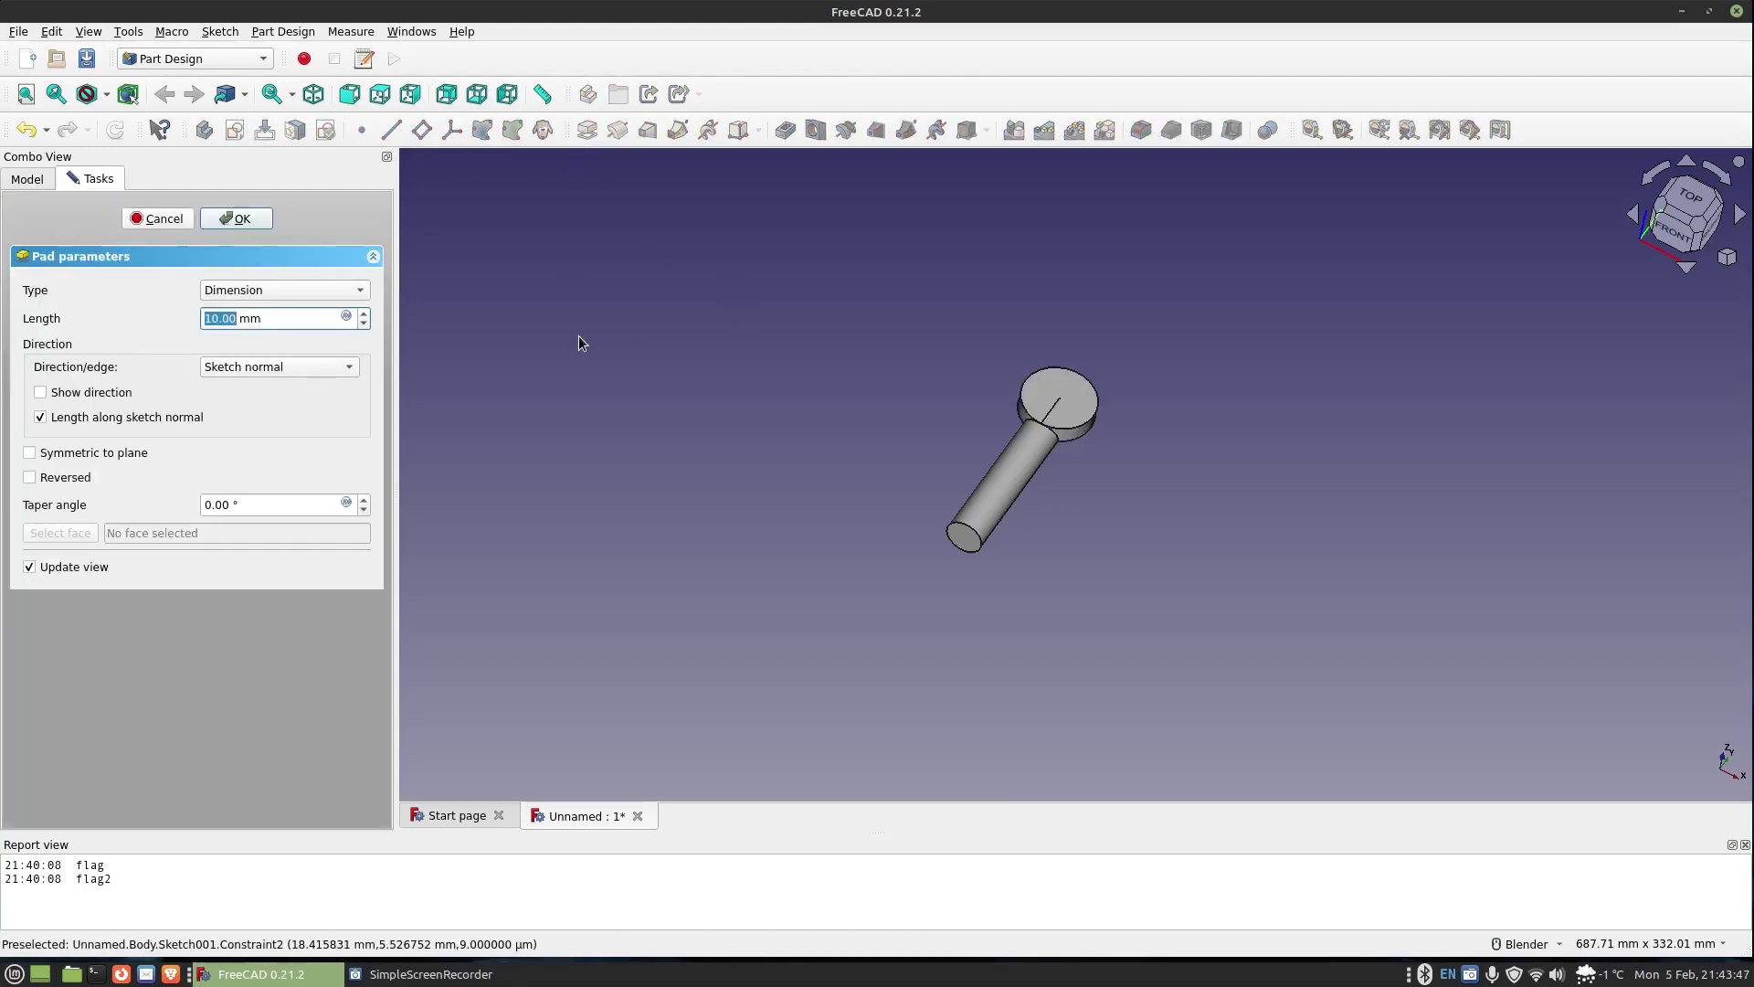
{"action": "middle_click_drag", "start_coordinate": [968, 441], "coordinate": [1032, 495]}
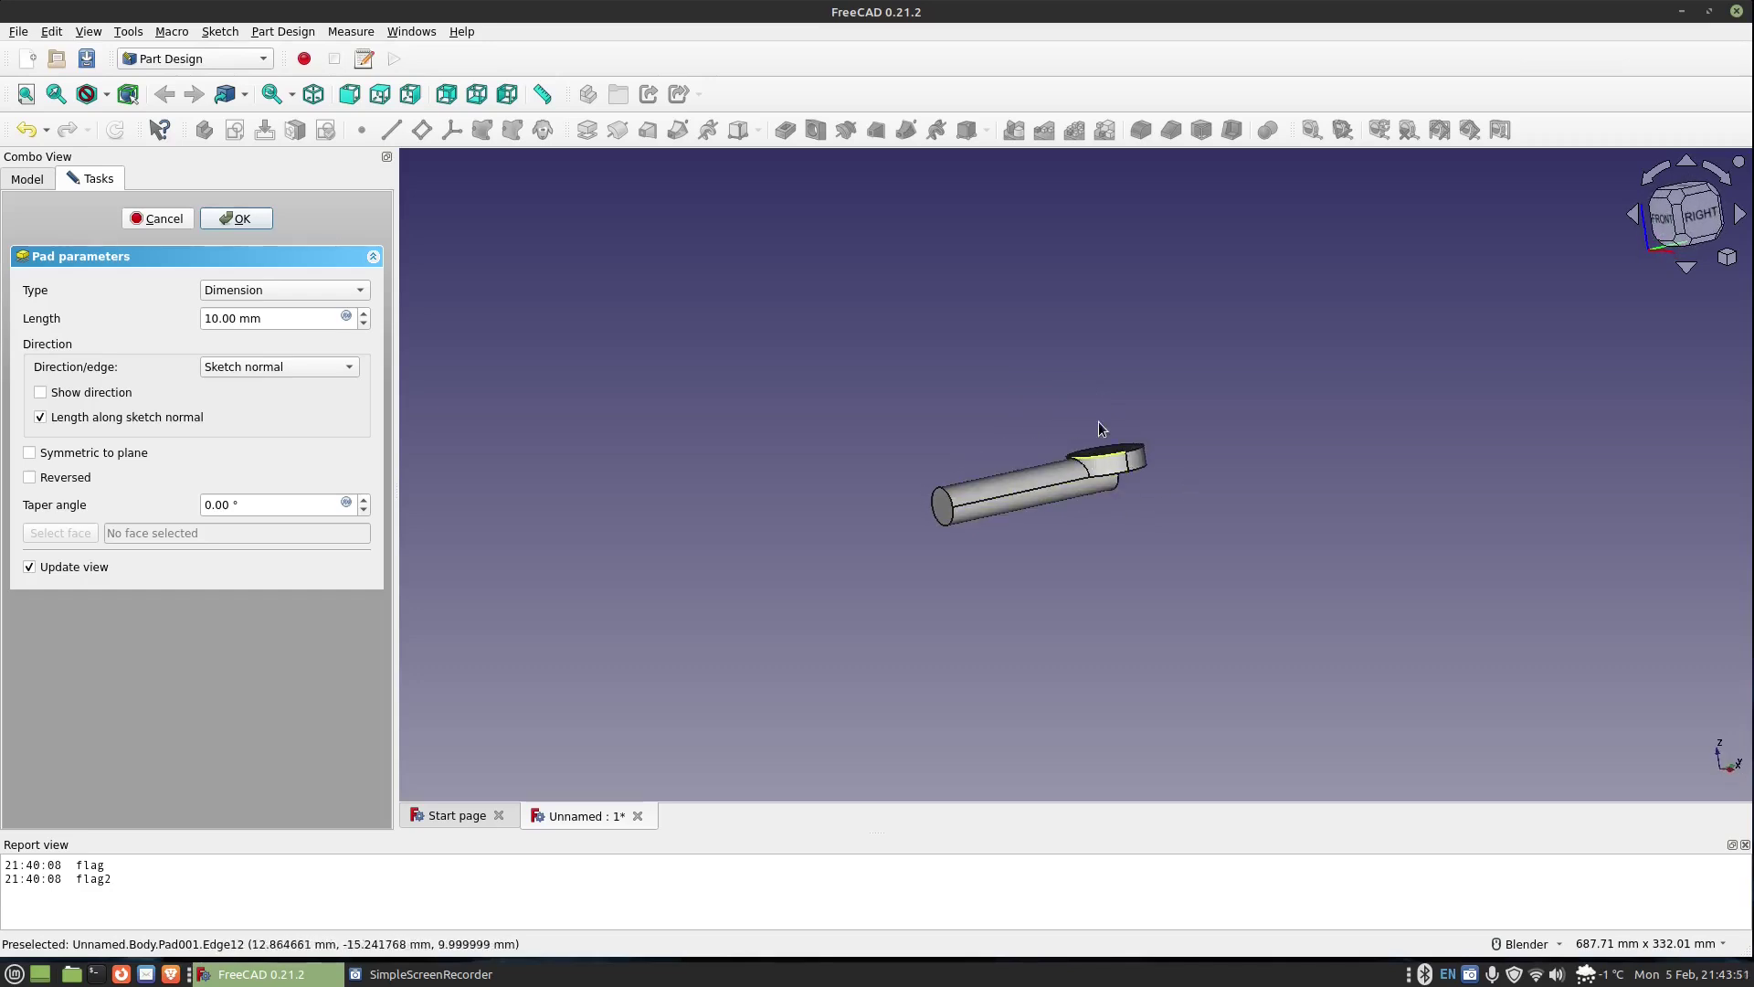
{"action": "left_click", "coordinate": [243, 289]}
{"action": "left_click", "coordinate": [241, 378]}
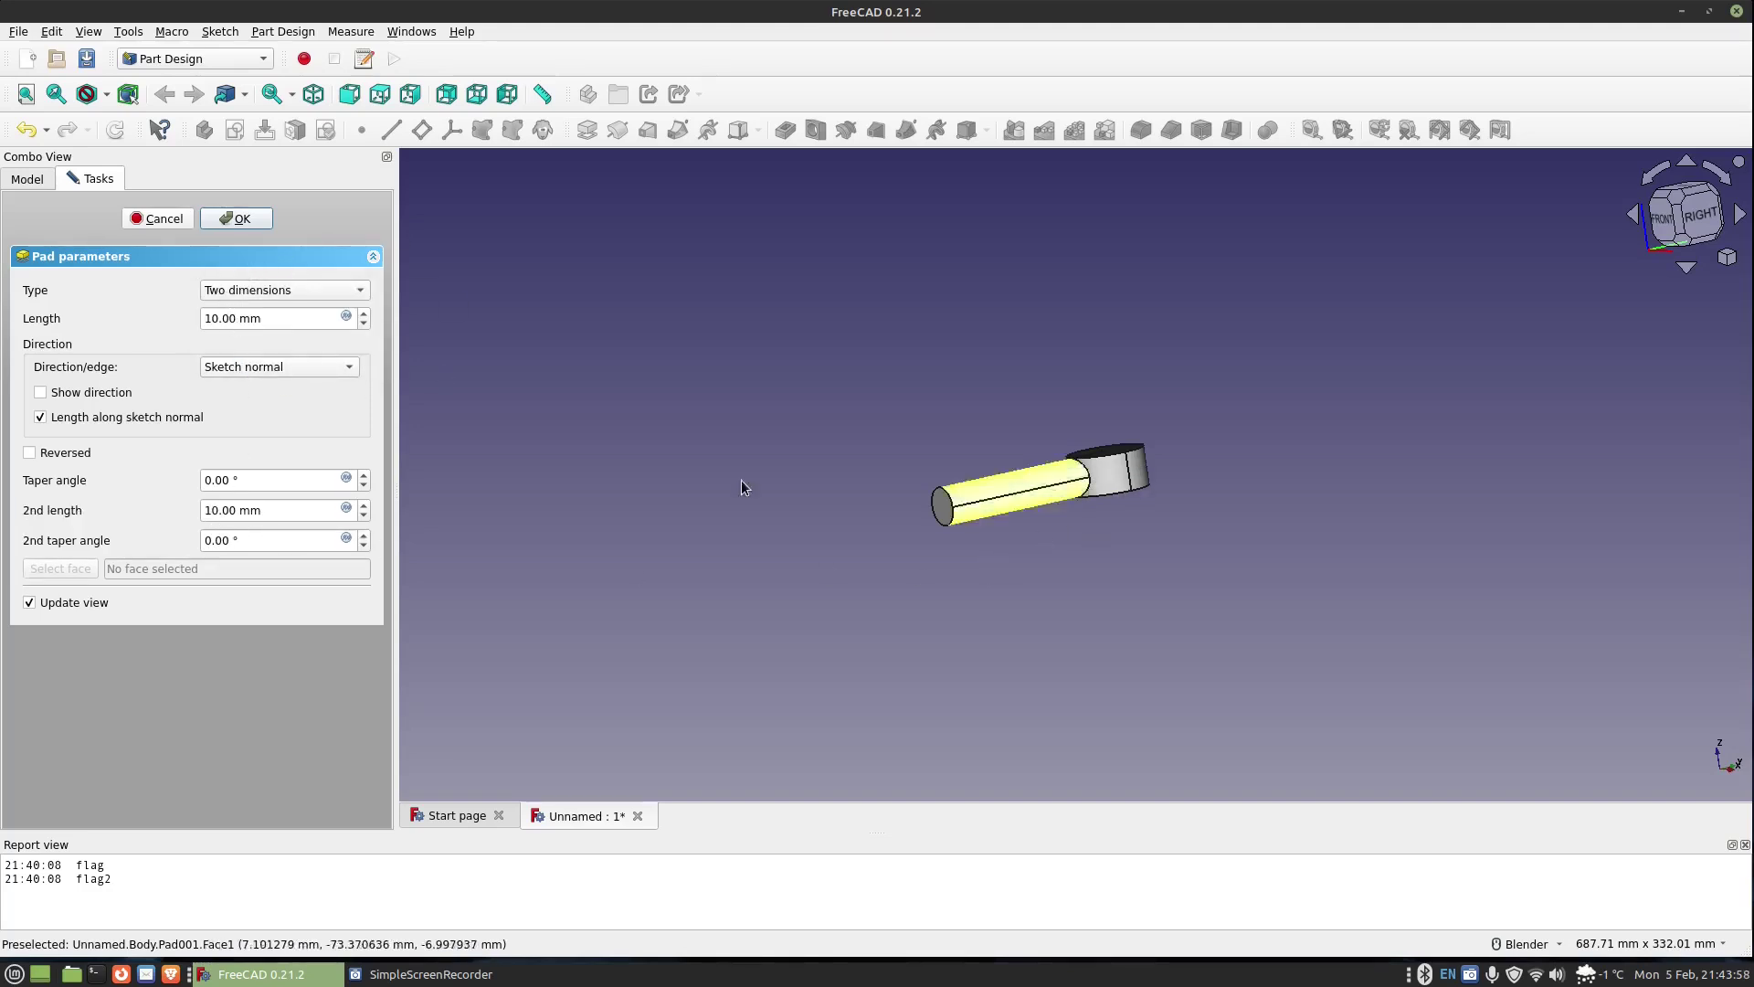
{"action": "scroll", "coordinate": [222, 320], "scroll_direction": "up", "scroll_amount": 2}
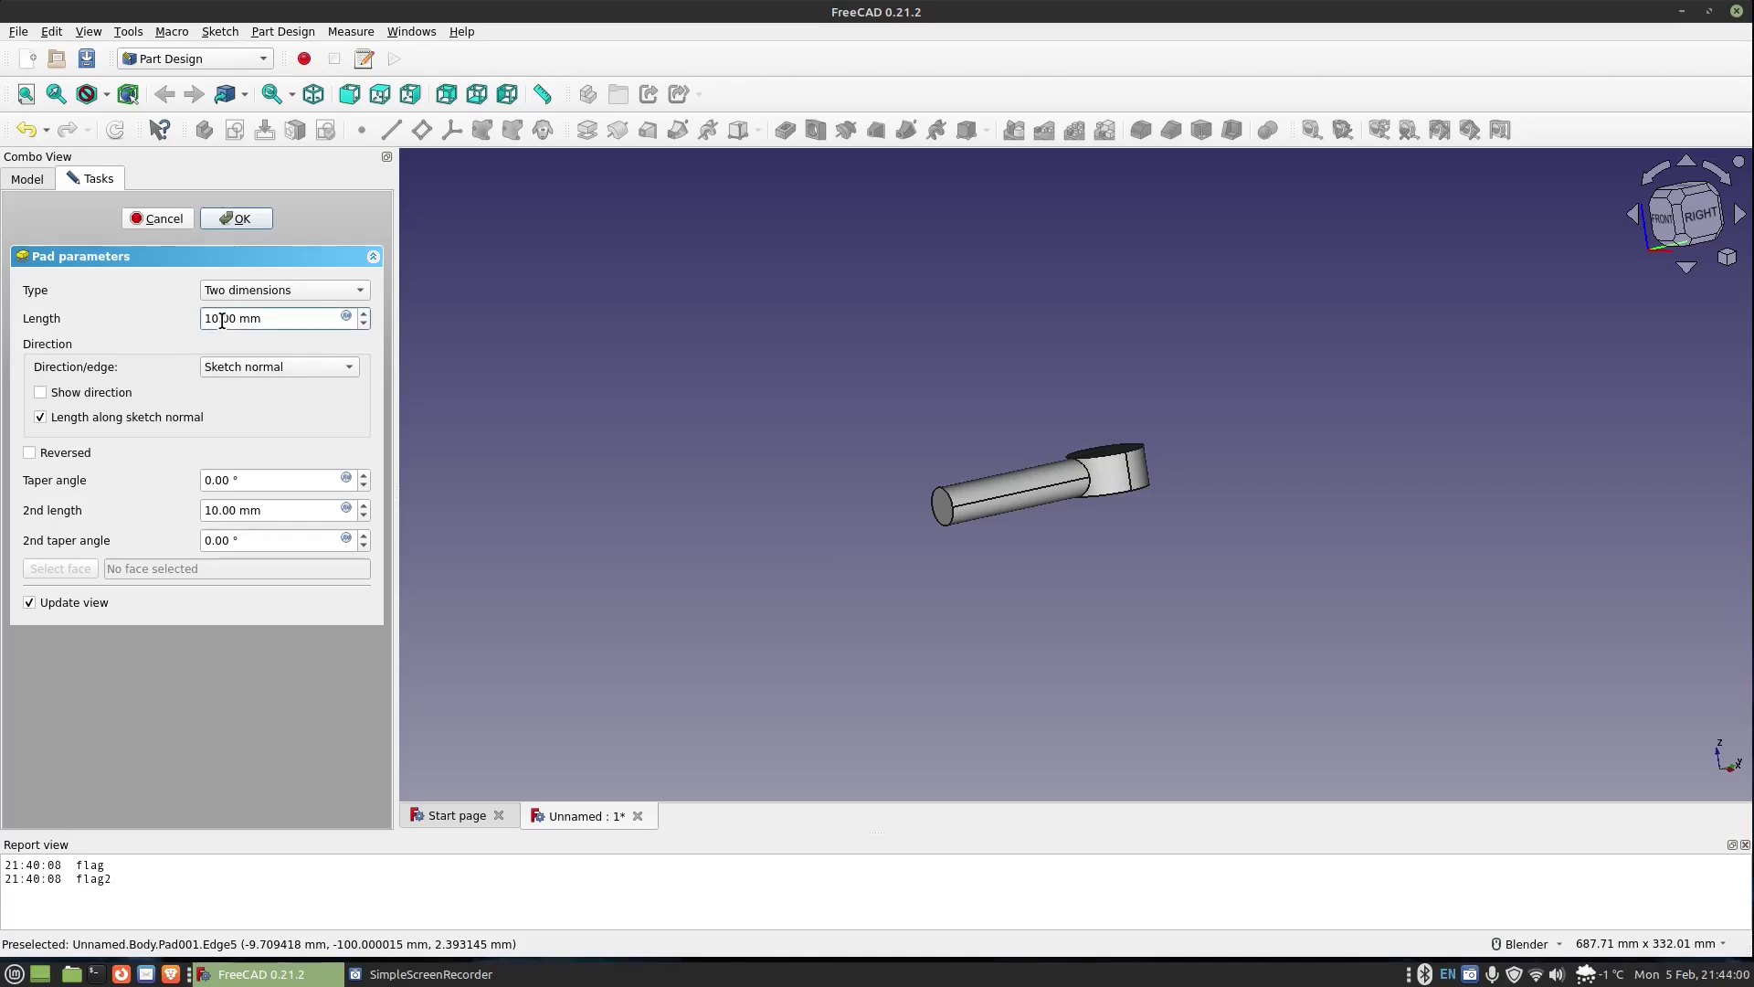
{"action": "scroll", "coordinate": [263, 512], "scroll_direction": "up", "scroll_amount": 2}
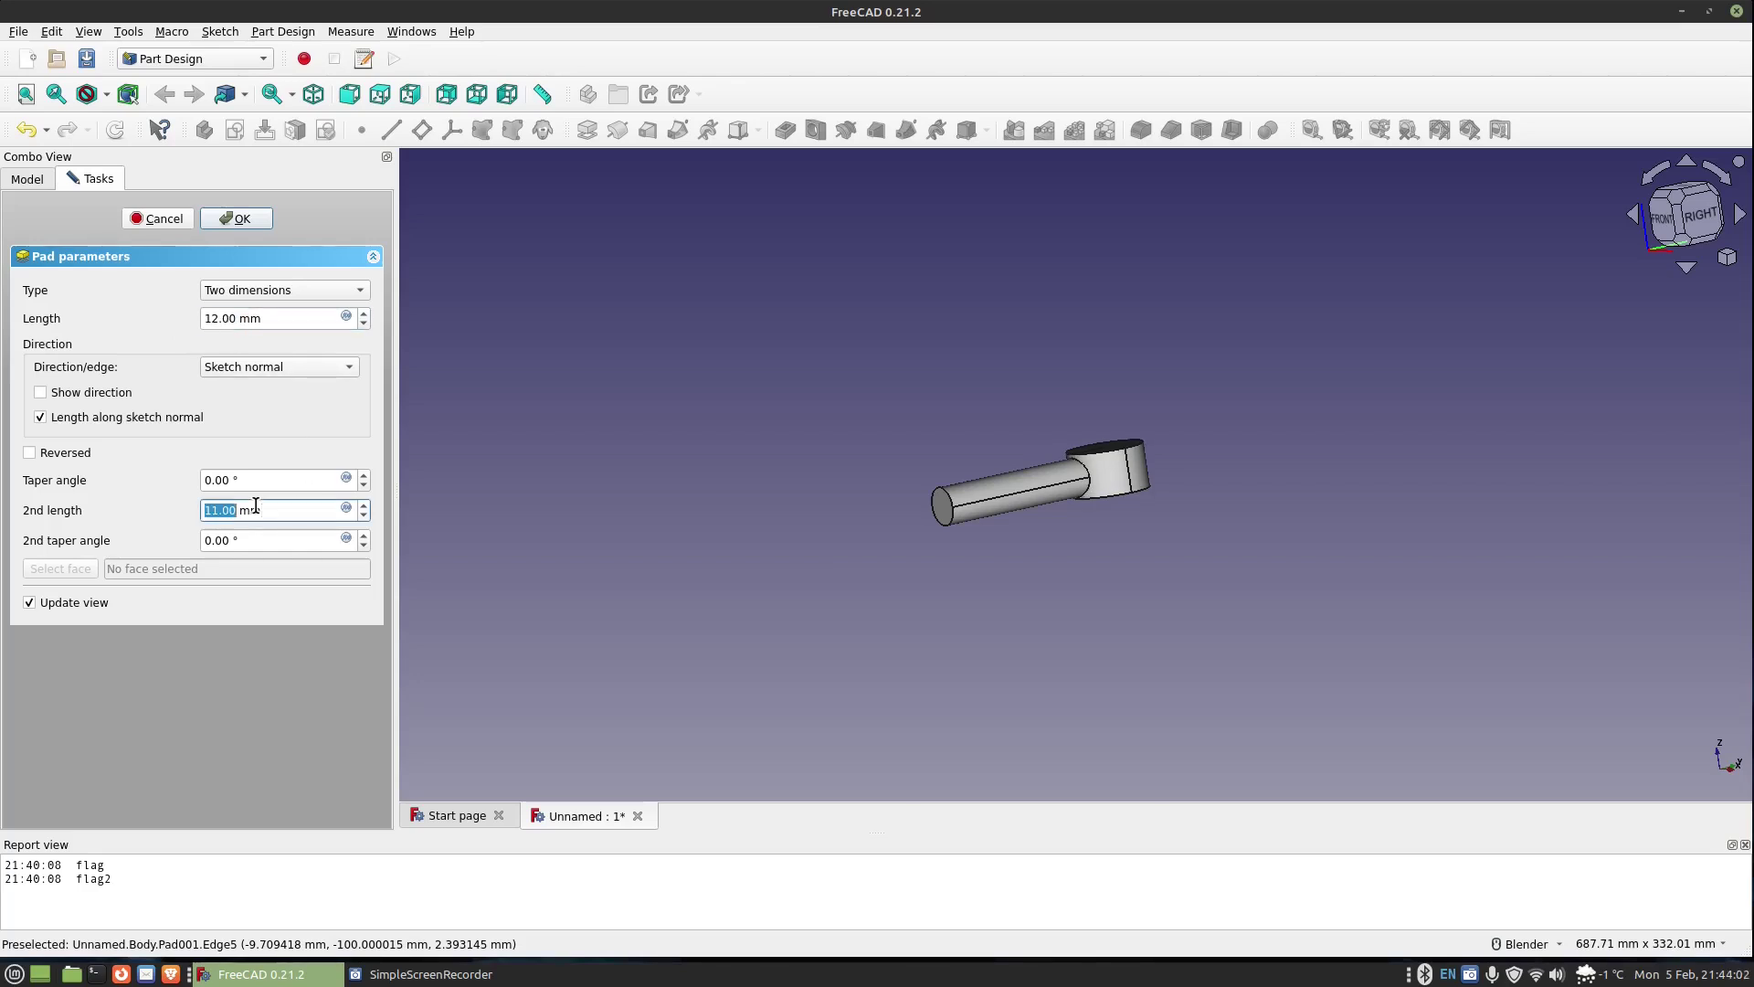
{"action": "scroll", "coordinate": [1141, 513], "scroll_direction": "up", "scroll_amount": 6}
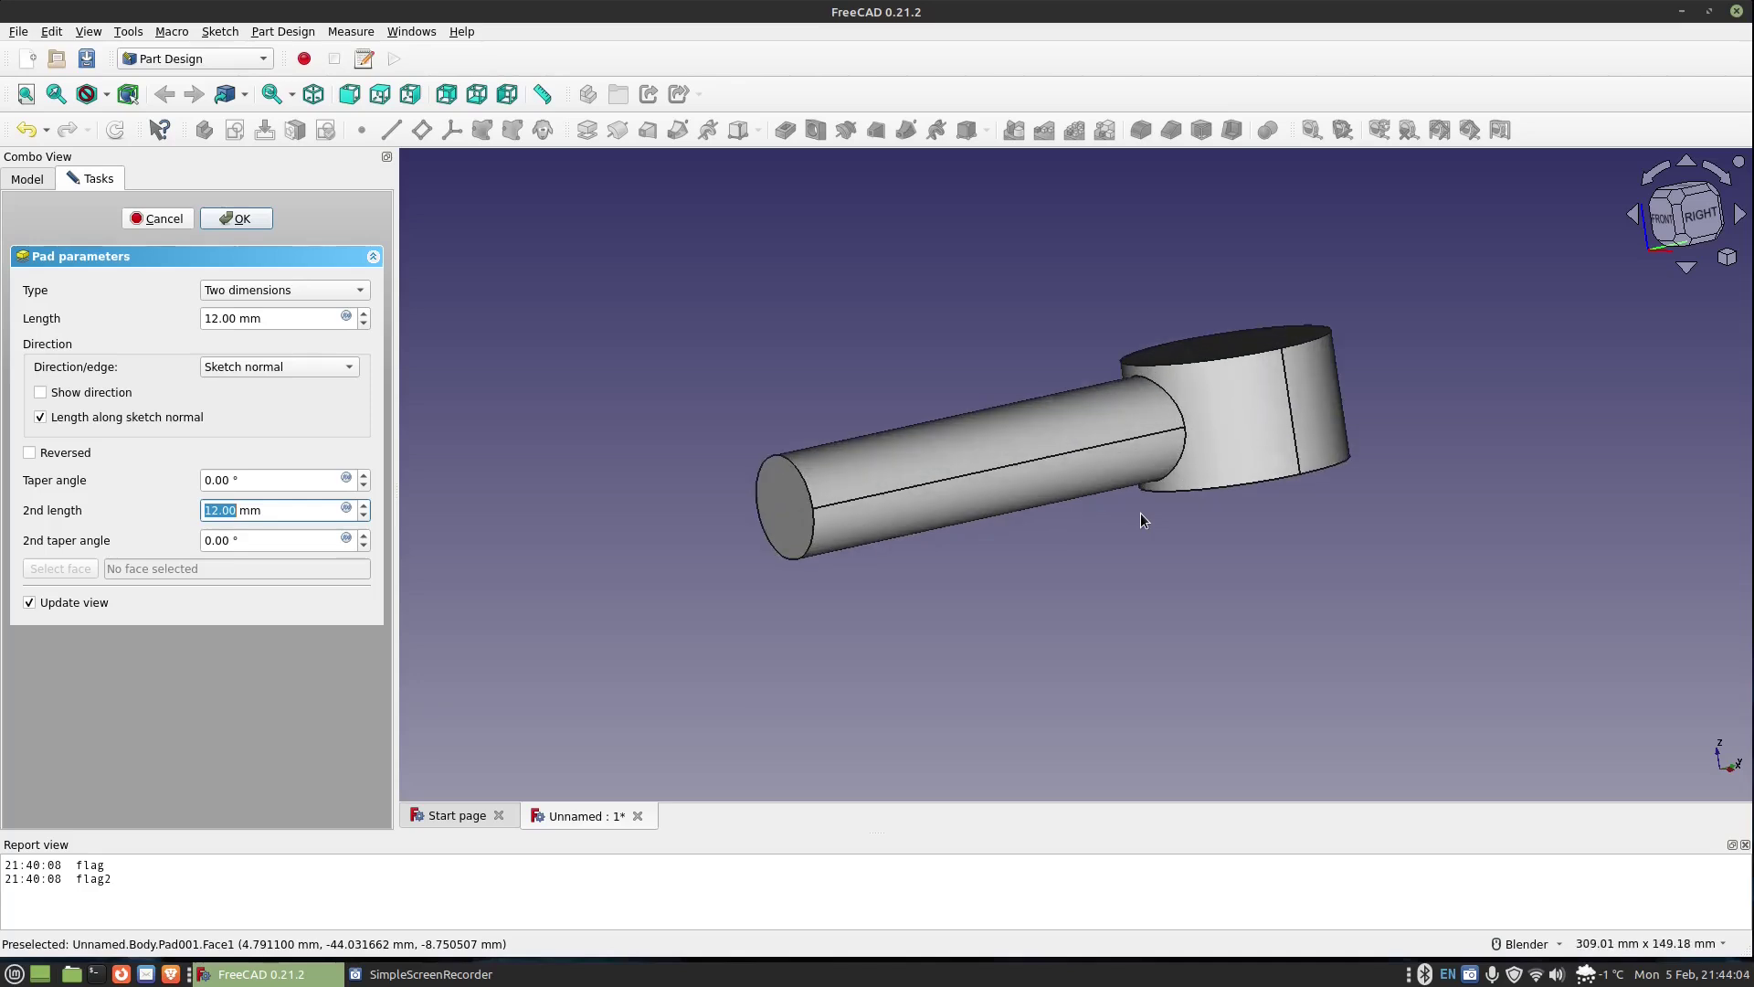
{"action": "left_click", "coordinate": [1201, 546]}
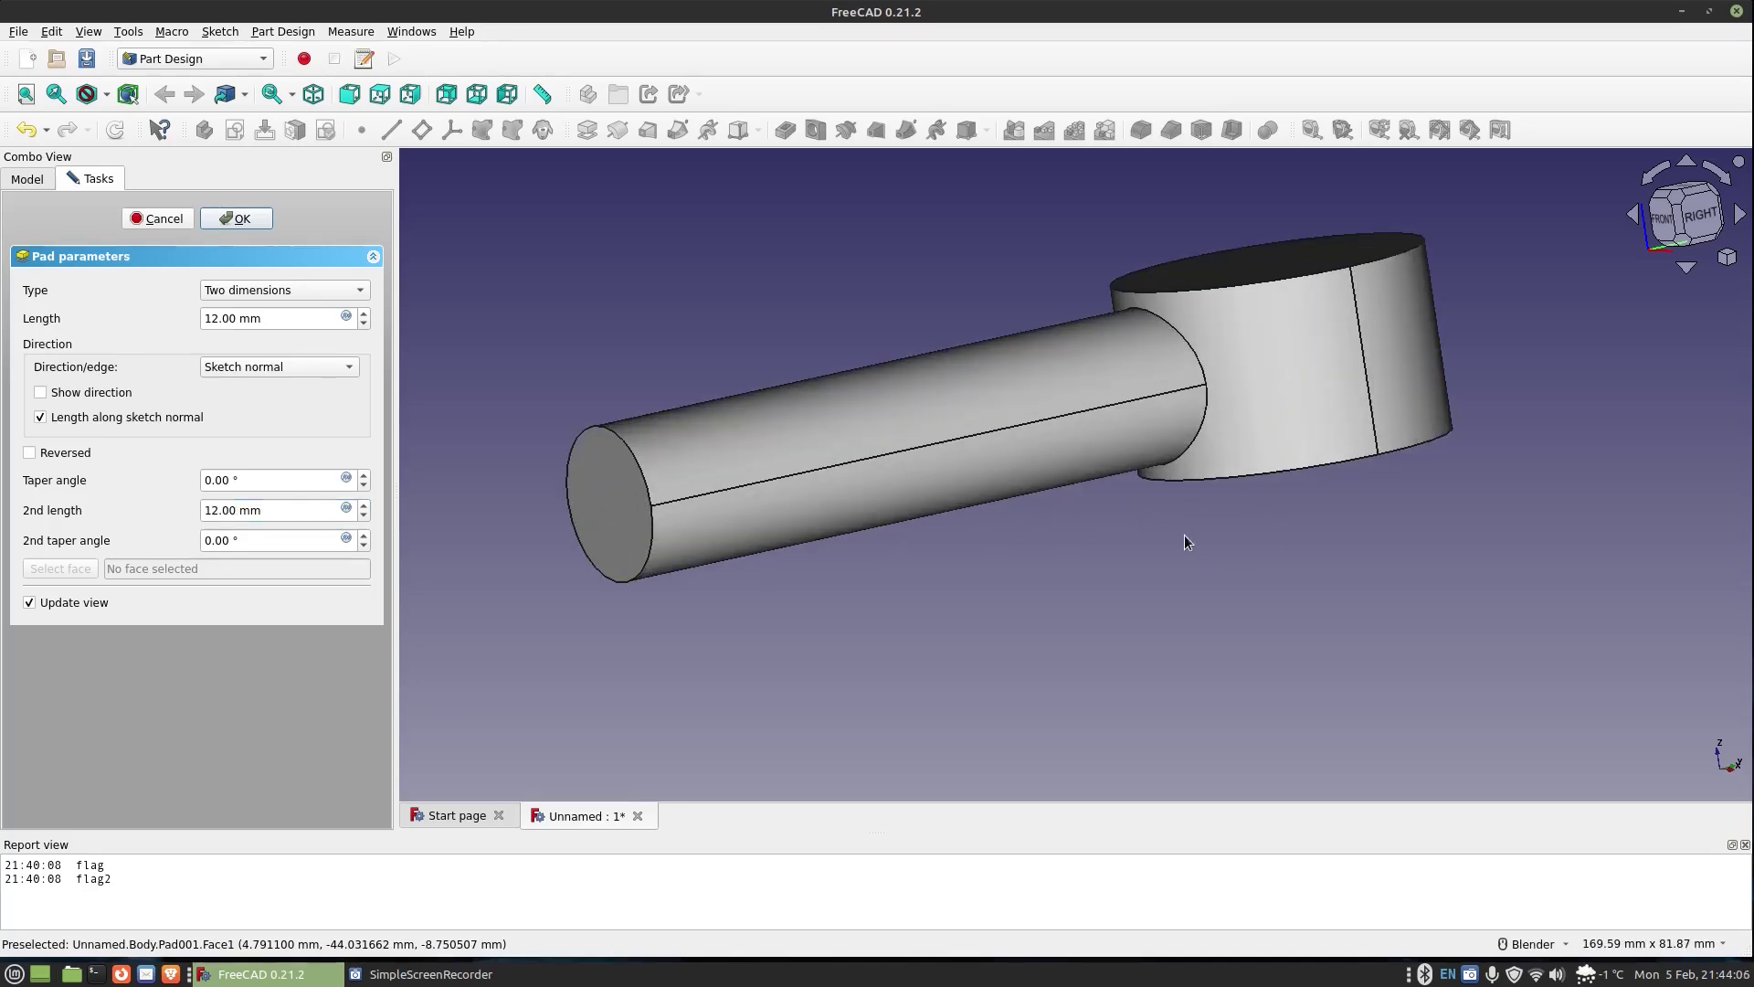
{"action": "middle_click_drag", "start_coordinate": [1153, 552], "coordinate": [1264, 545]}
{"action": "left_click", "coordinate": [226, 219]}
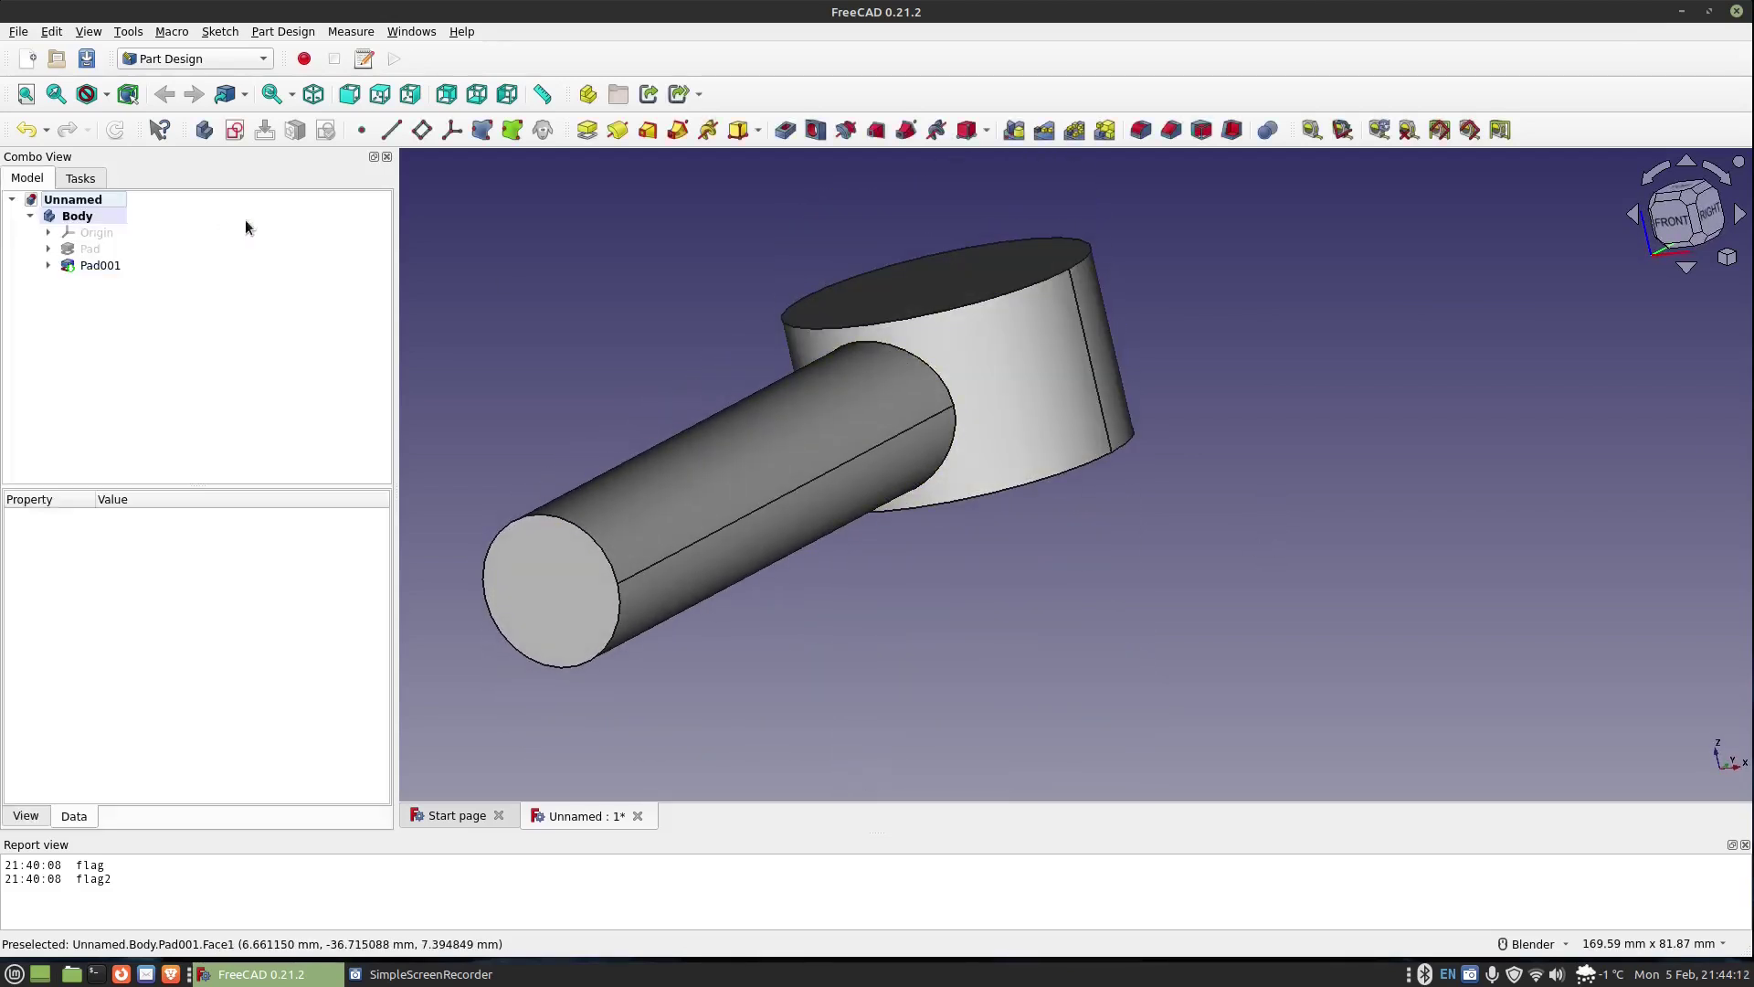
{"action": "key", "text": "2"}
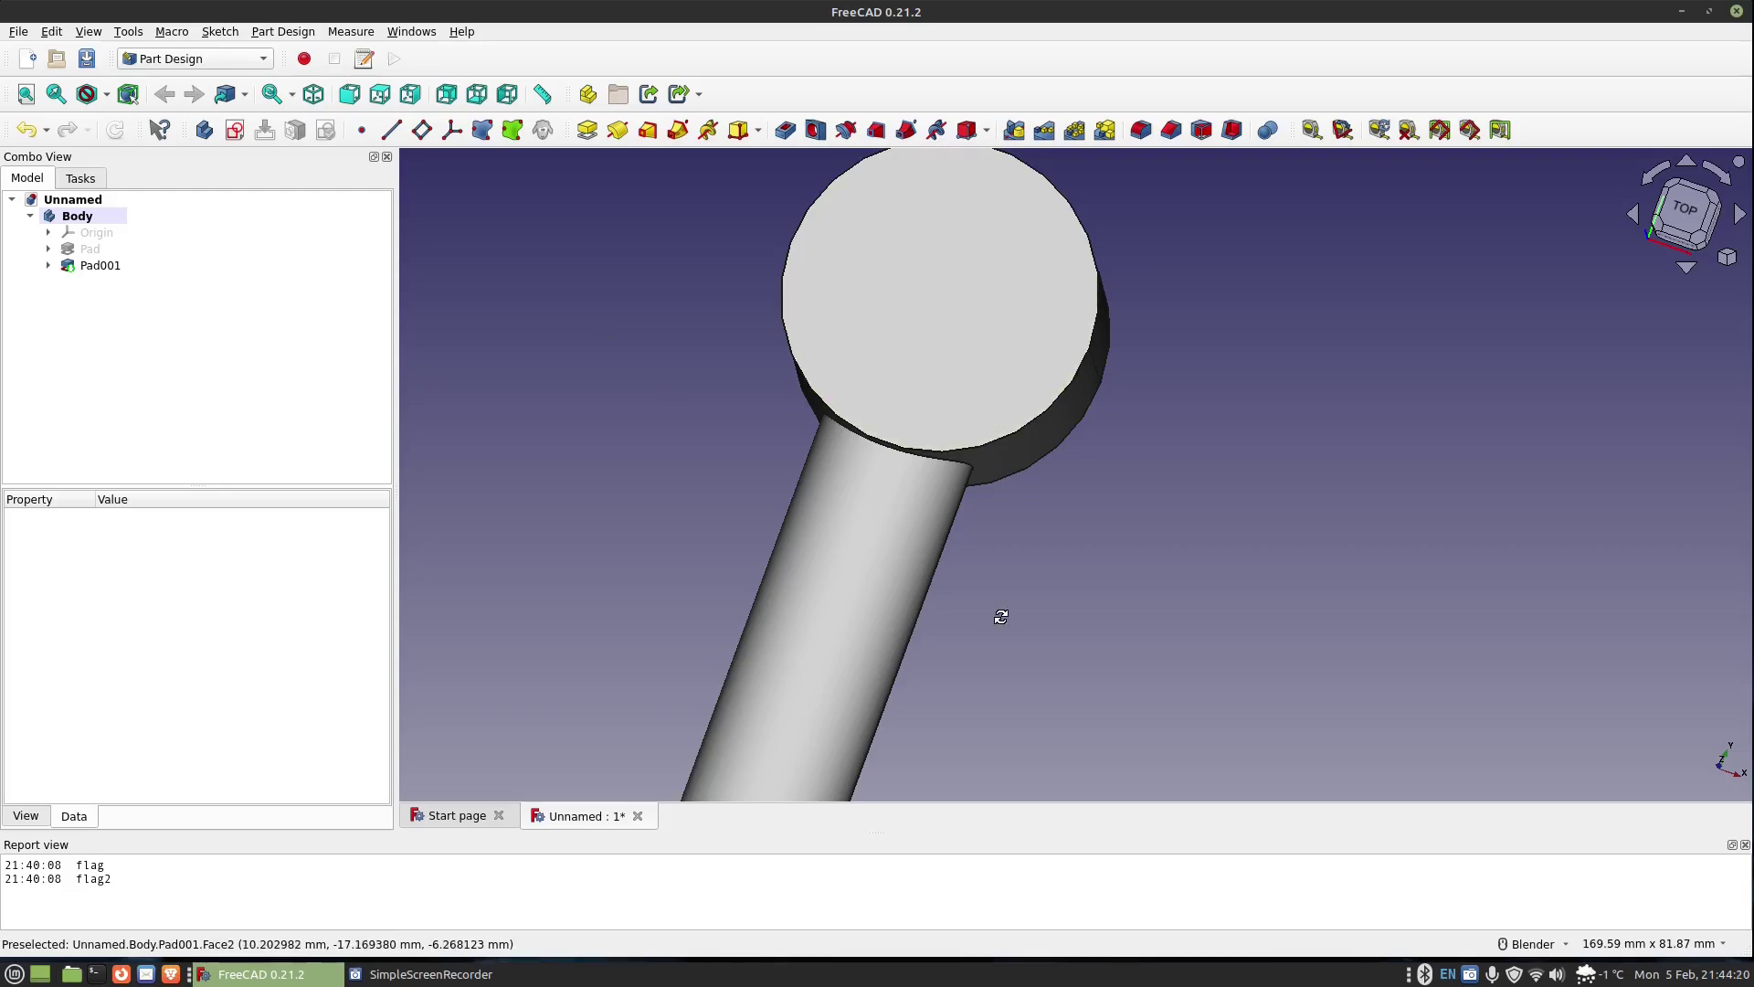
{"action": "key", "text": "3"}
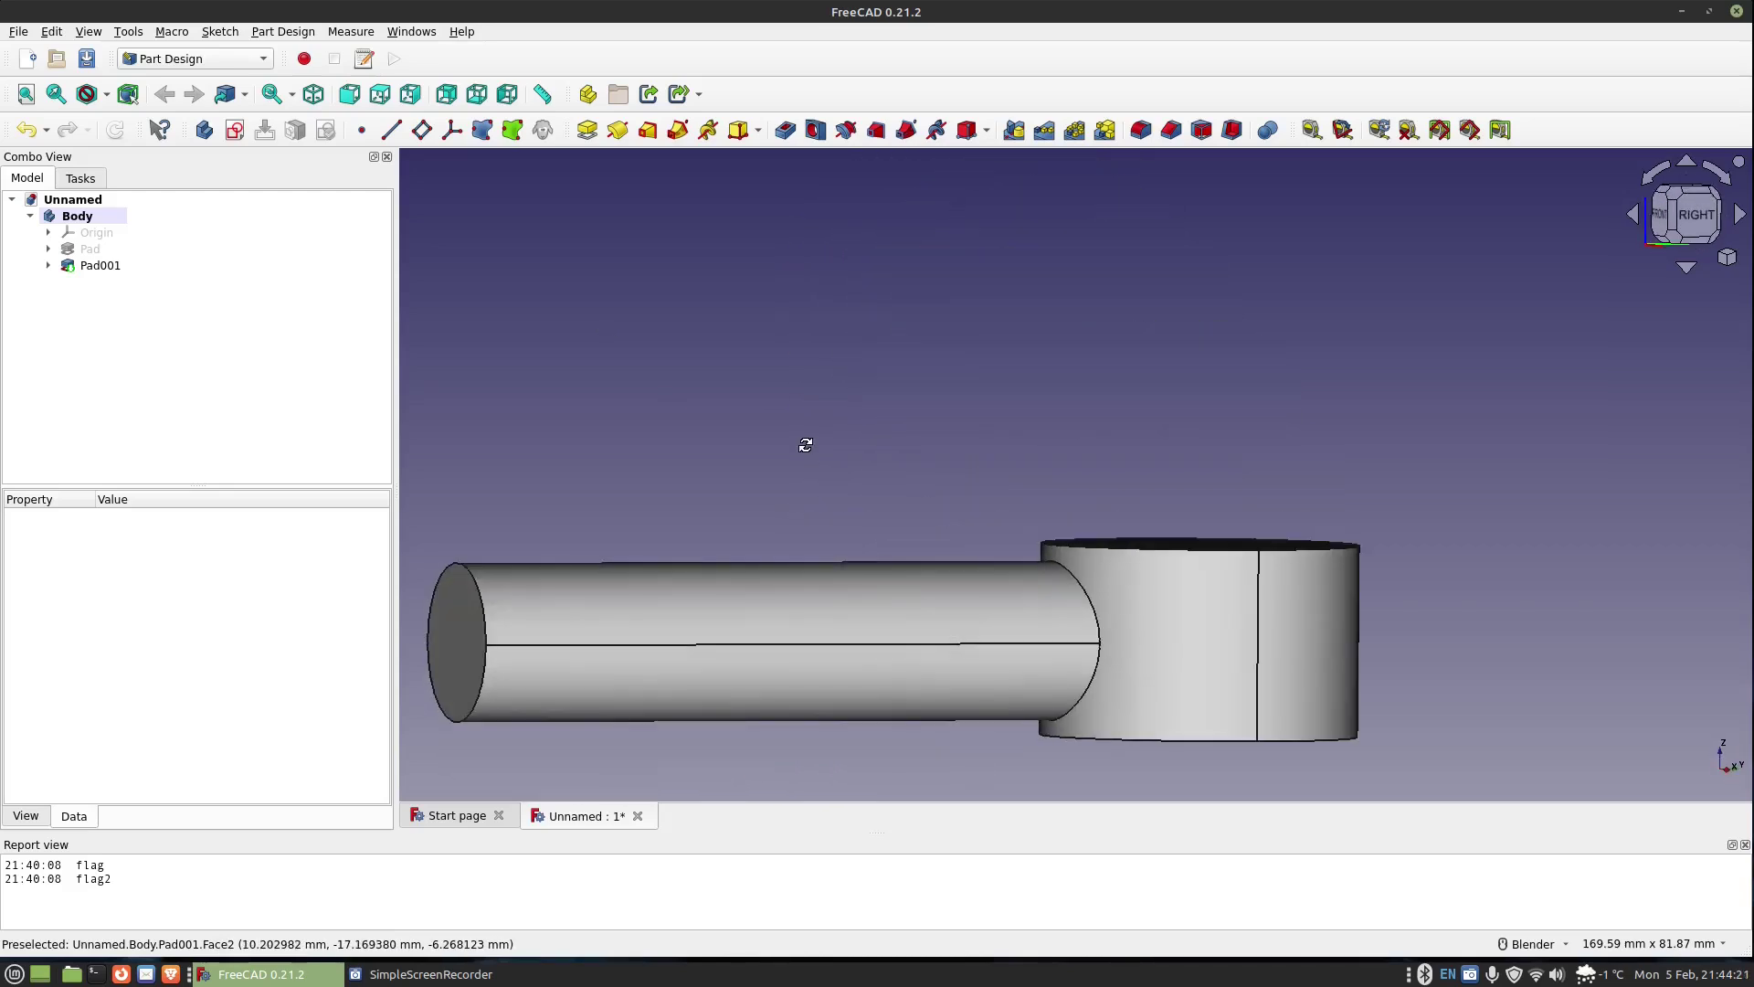
{"action": "left_click", "coordinate": [1237, 580]}
{"action": "left_click", "coordinate": [1068, 370]}
{"action": "middle_click_drag", "start_coordinate": [1069, 362], "coordinate": [1167, 325]}
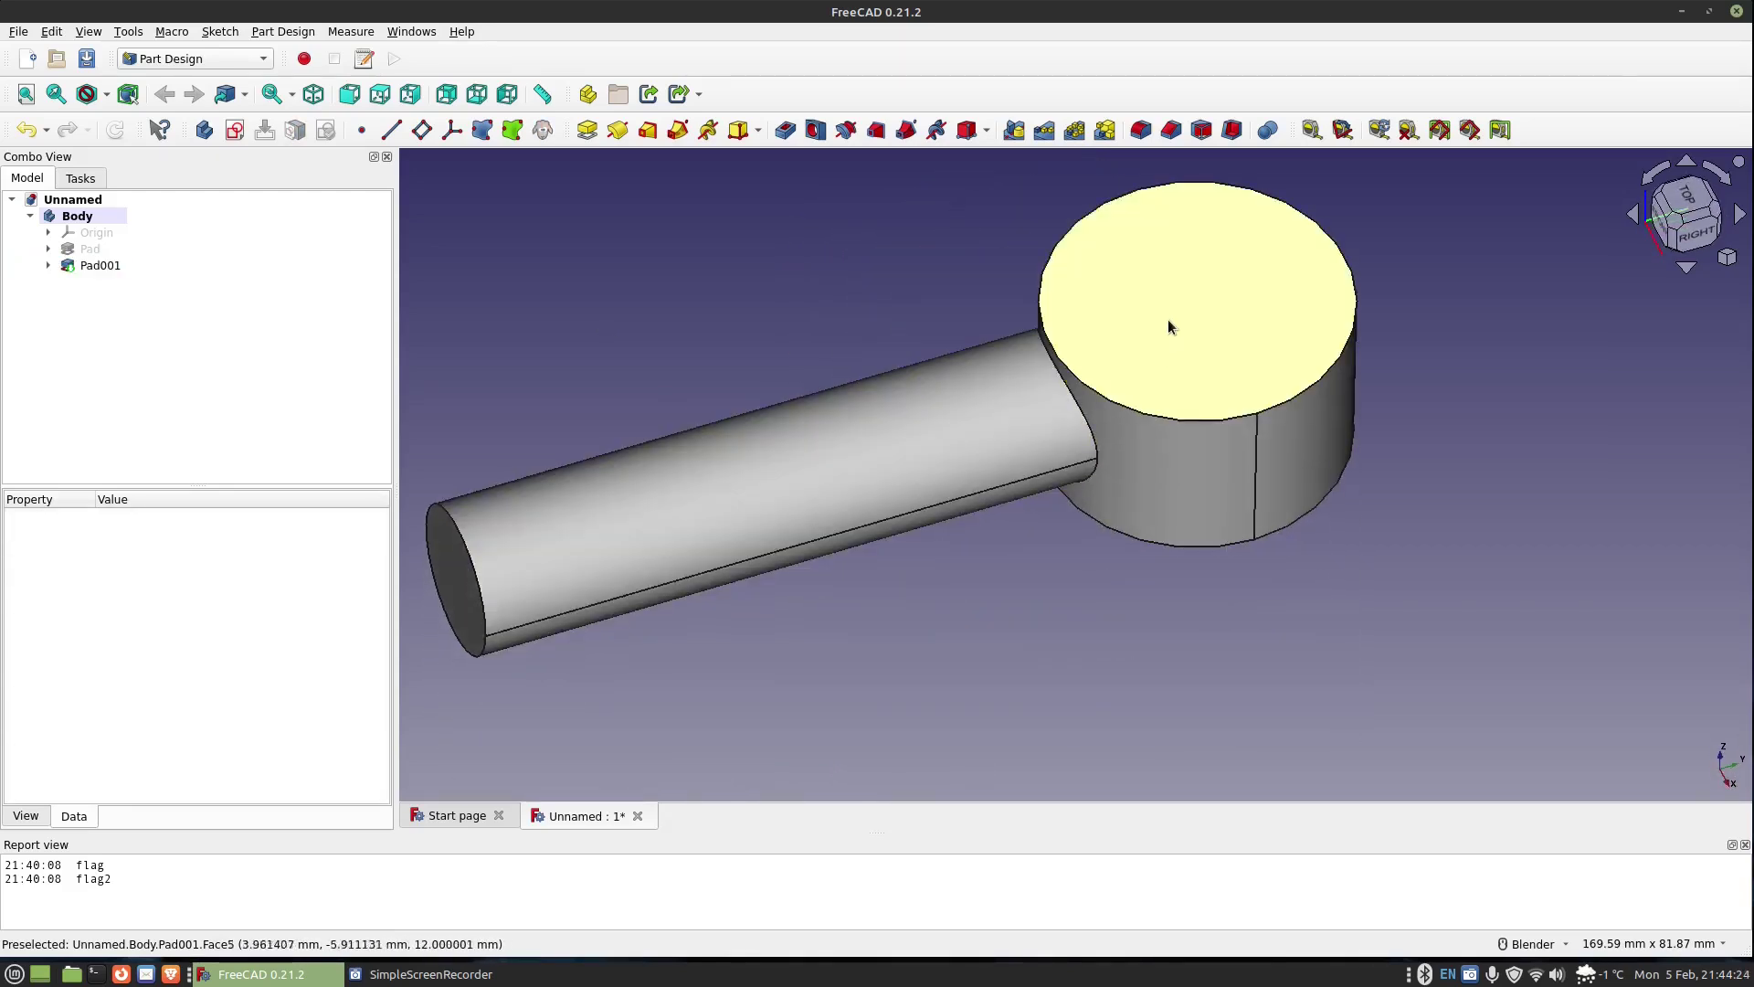
{"action": "left_click", "coordinate": [1160, 315]}
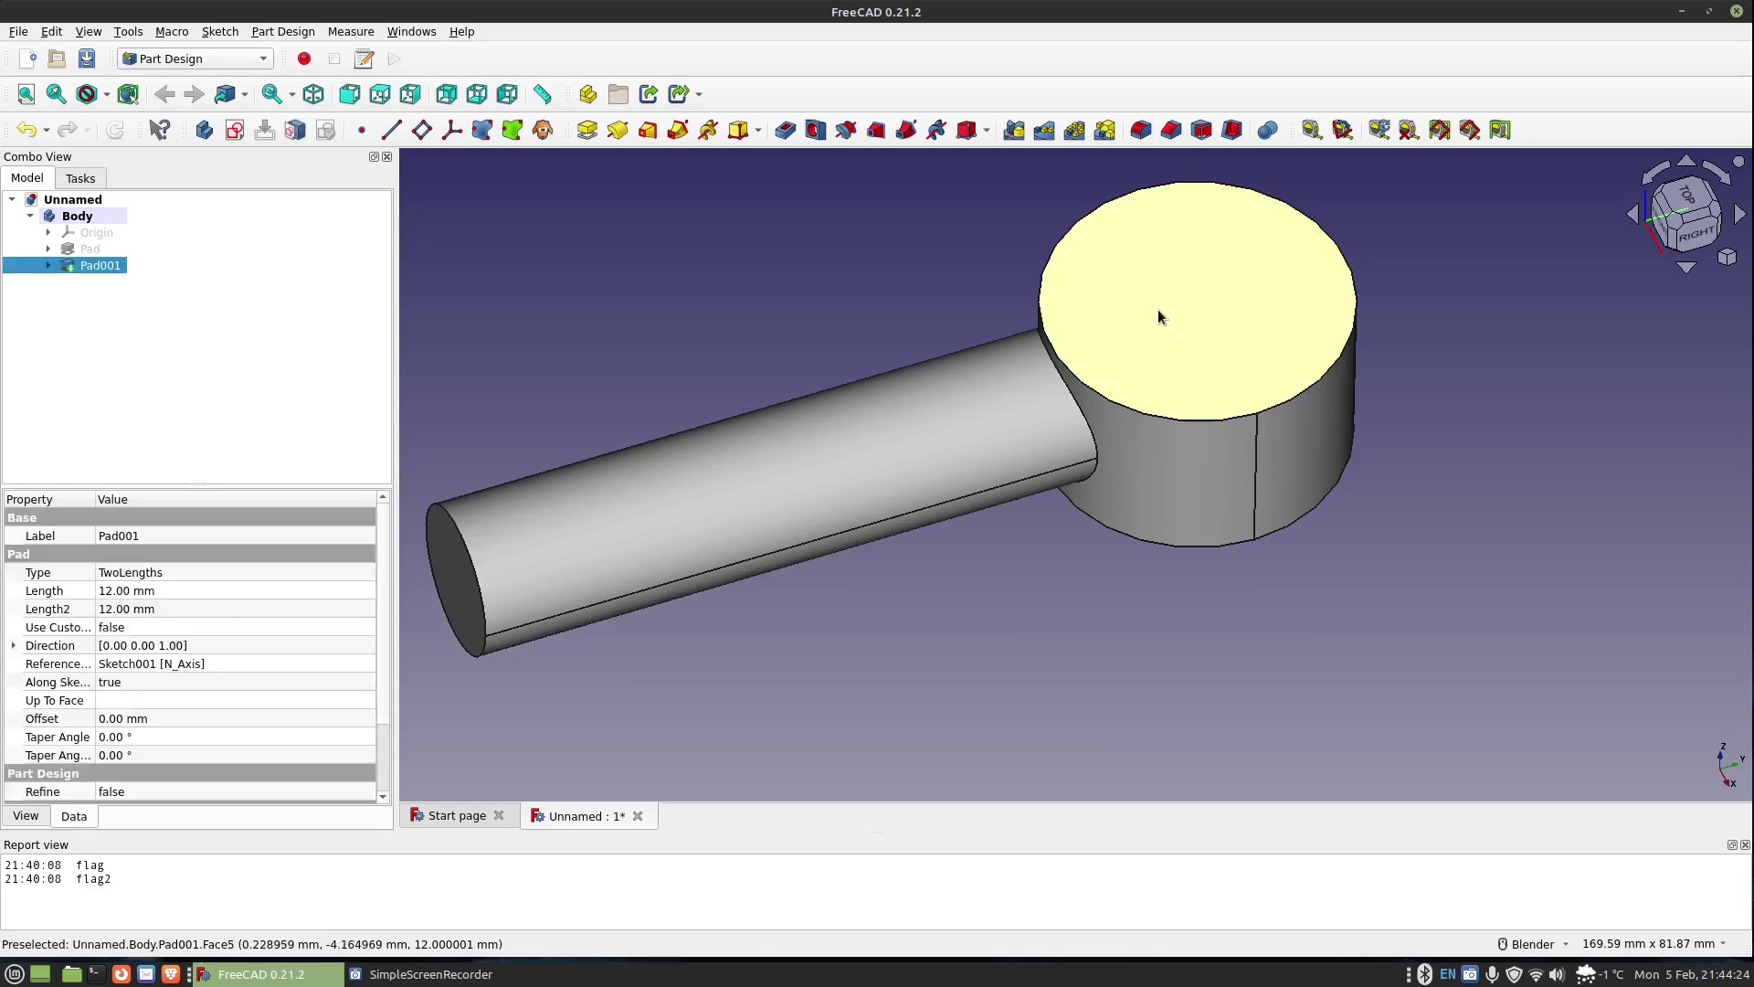
Step: Start a sketch on the disc's top face and draw a circle at the origin
{"action": "left_click", "coordinate": [235, 130]}
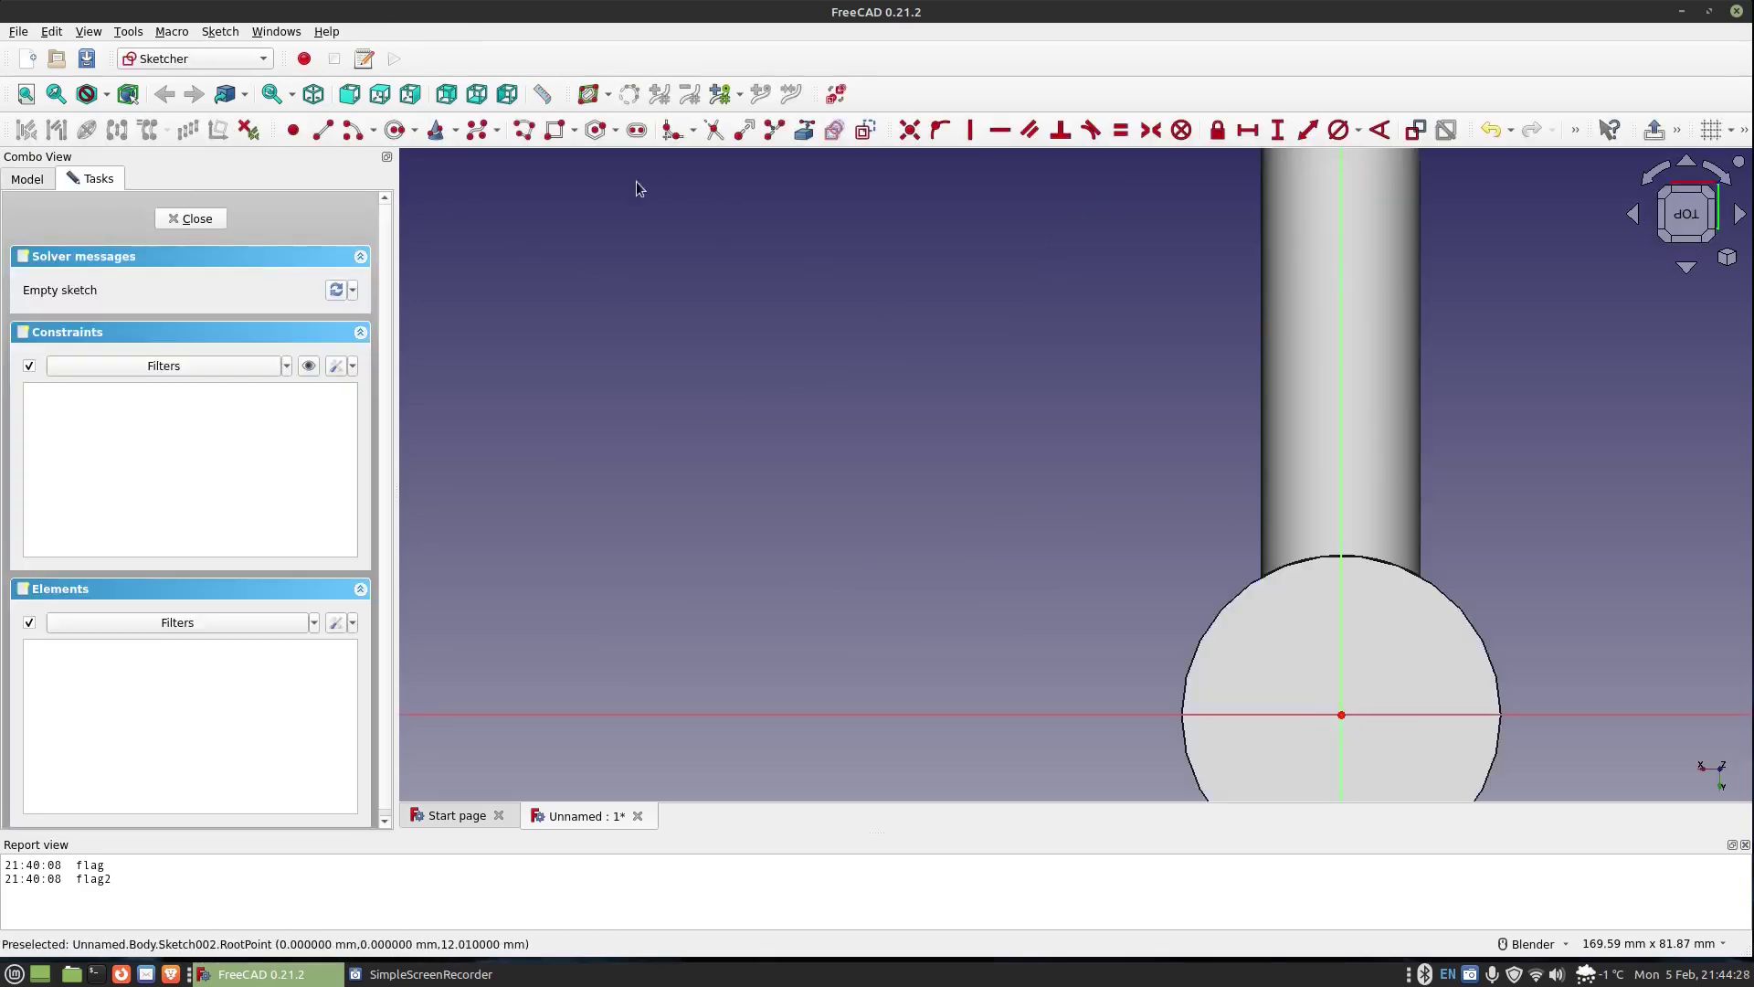
{"action": "left_click", "coordinate": [386, 137]}
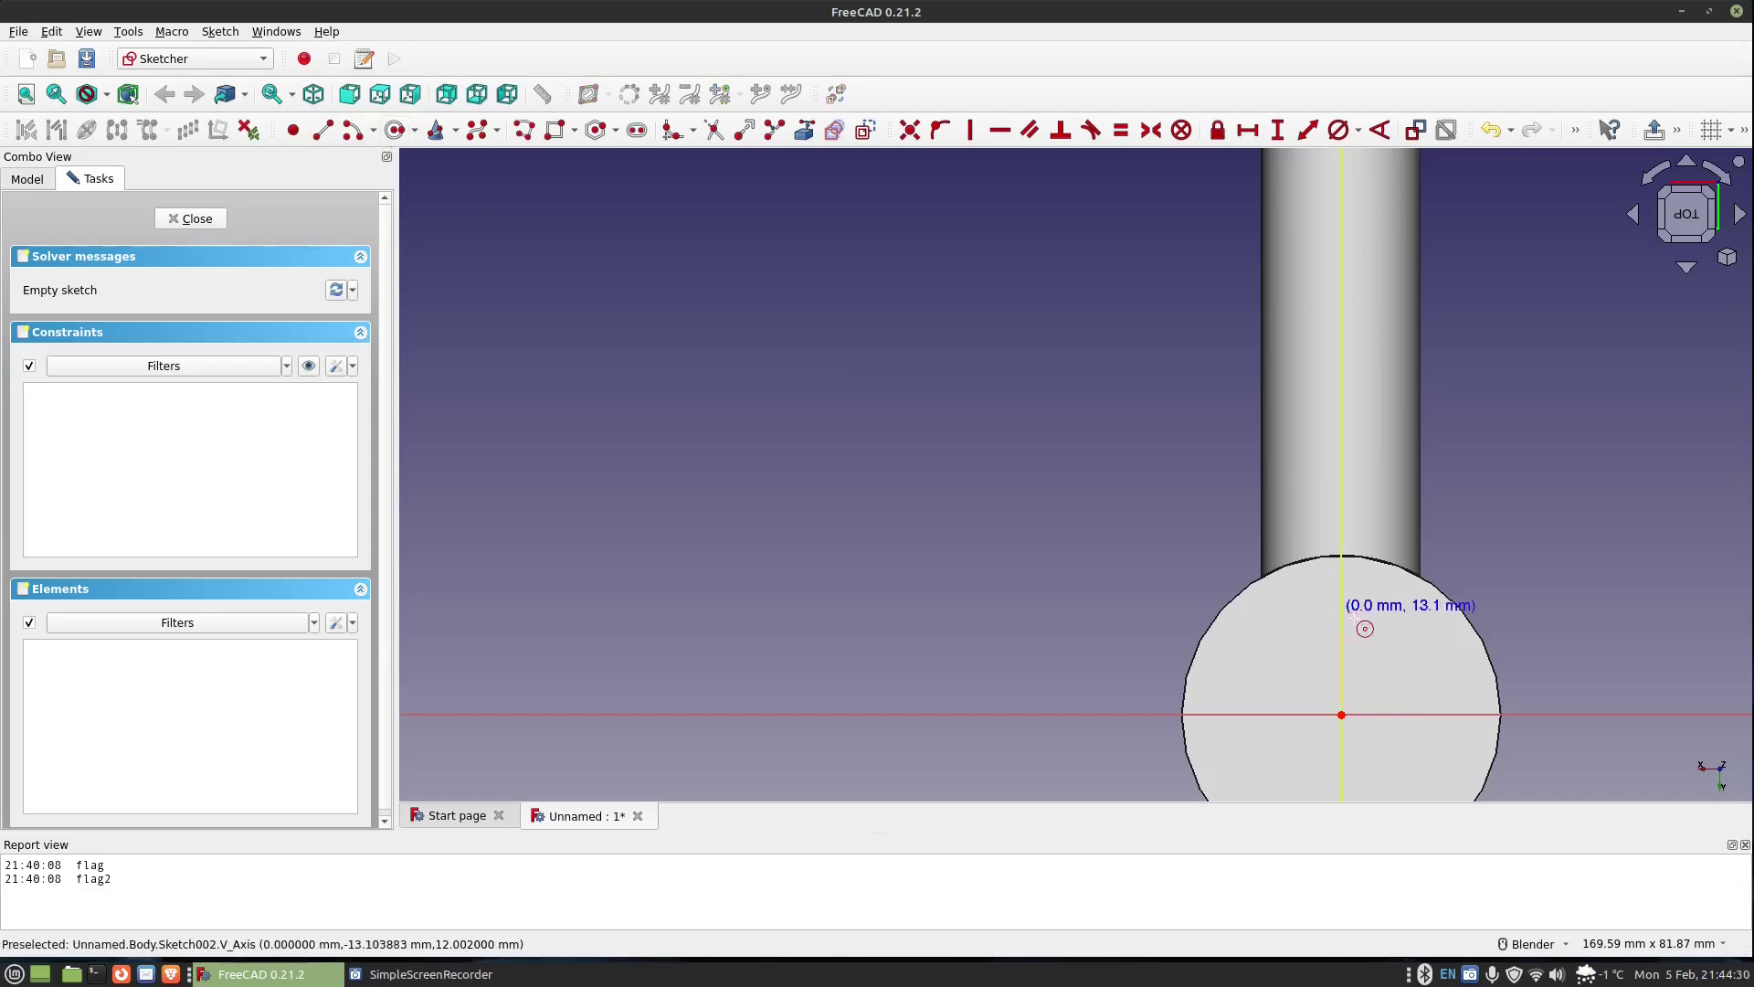
{"action": "left_click", "coordinate": [1341, 715]}
{"action": "left_click", "coordinate": [1442, 738]}
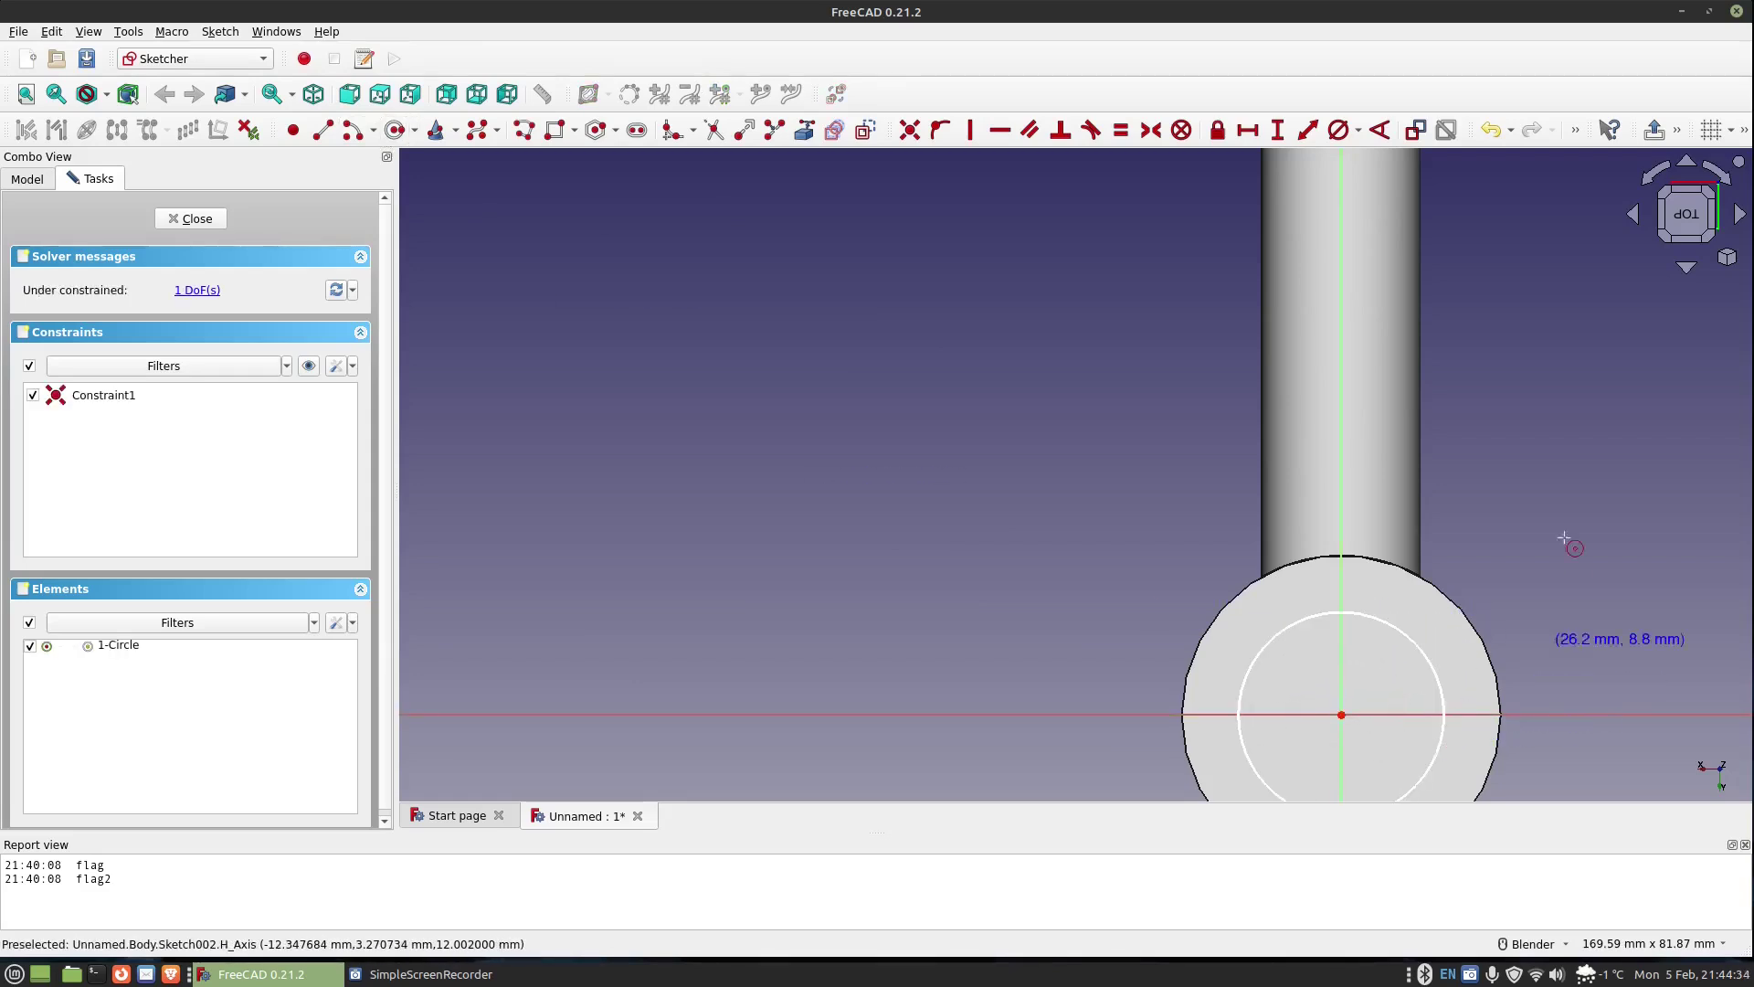
{"action": "mouse_move", "coordinate": [1555, 541]}
{"action": "middle_mouse_down", "text": "shift"}
{"action": "mouse_move", "coordinate": [1460, 537]}
{"action": "mouse_move", "coordinate": [1265, 401]}
{"action": "middle_mouse_up", "text": "shift"}
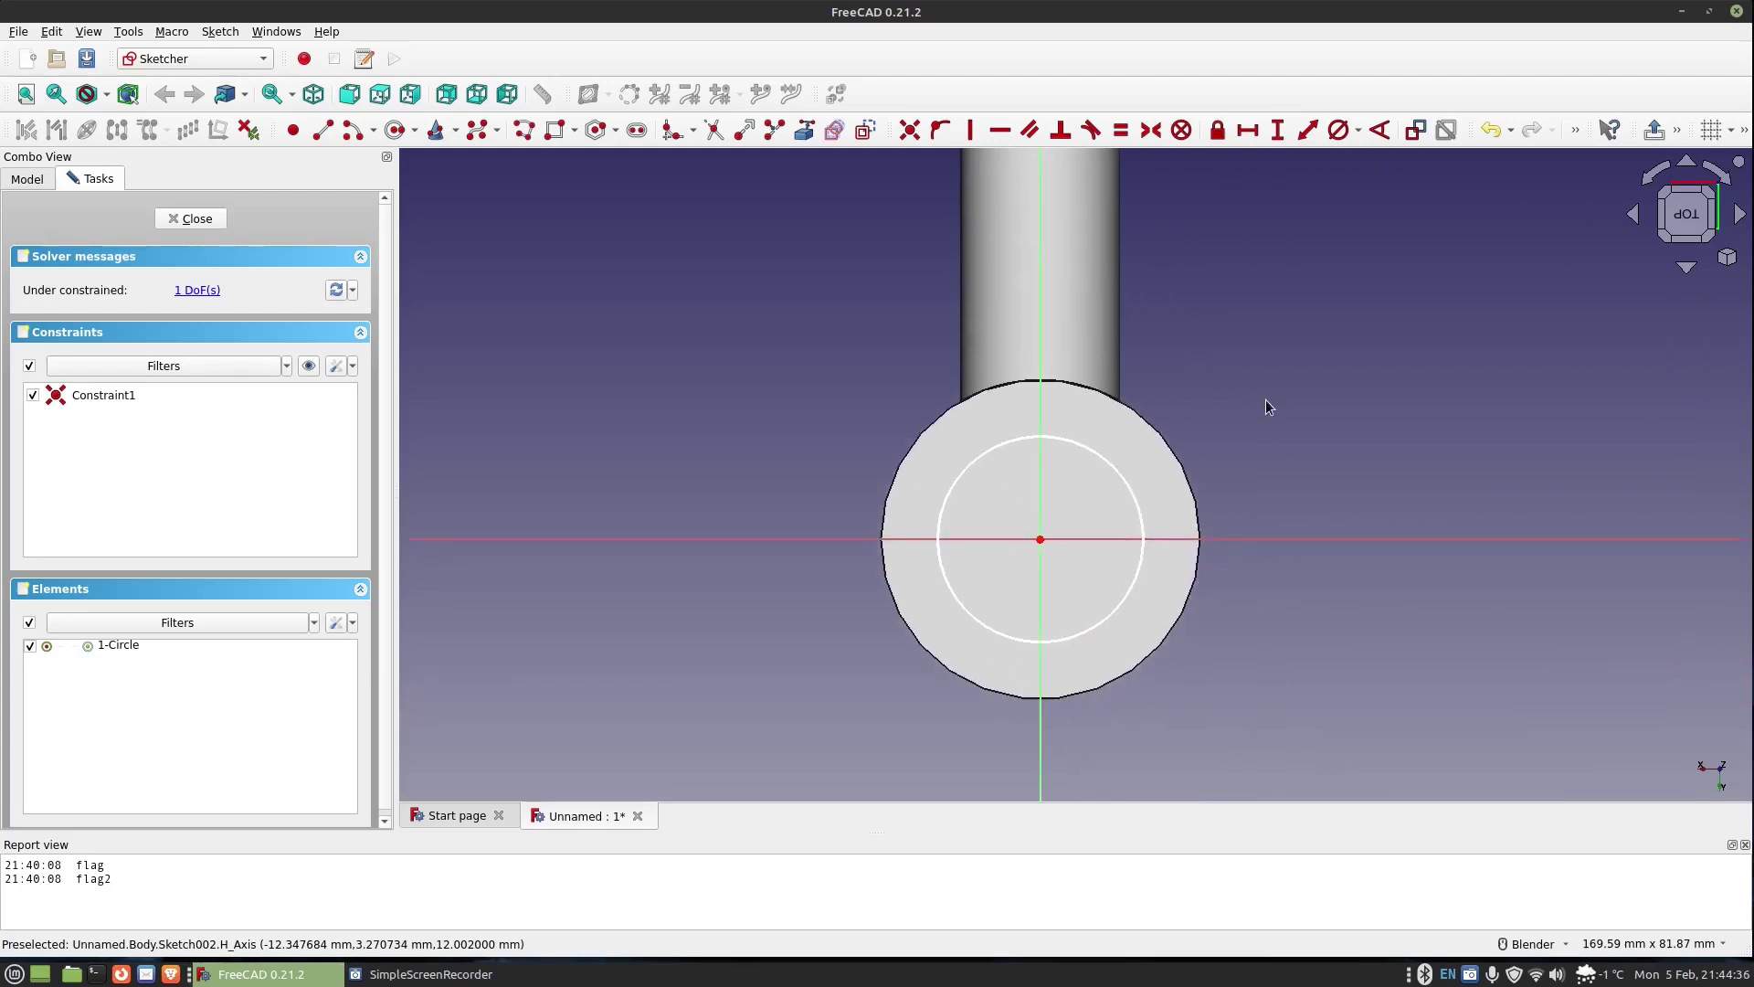
Step: Constrain the circle's diameter to 30 mm and close the sketch
{"action": "key", "text": "k"}
{"action": "key", "text": "o"}
{"action": "left_click", "coordinate": [1097, 456]}
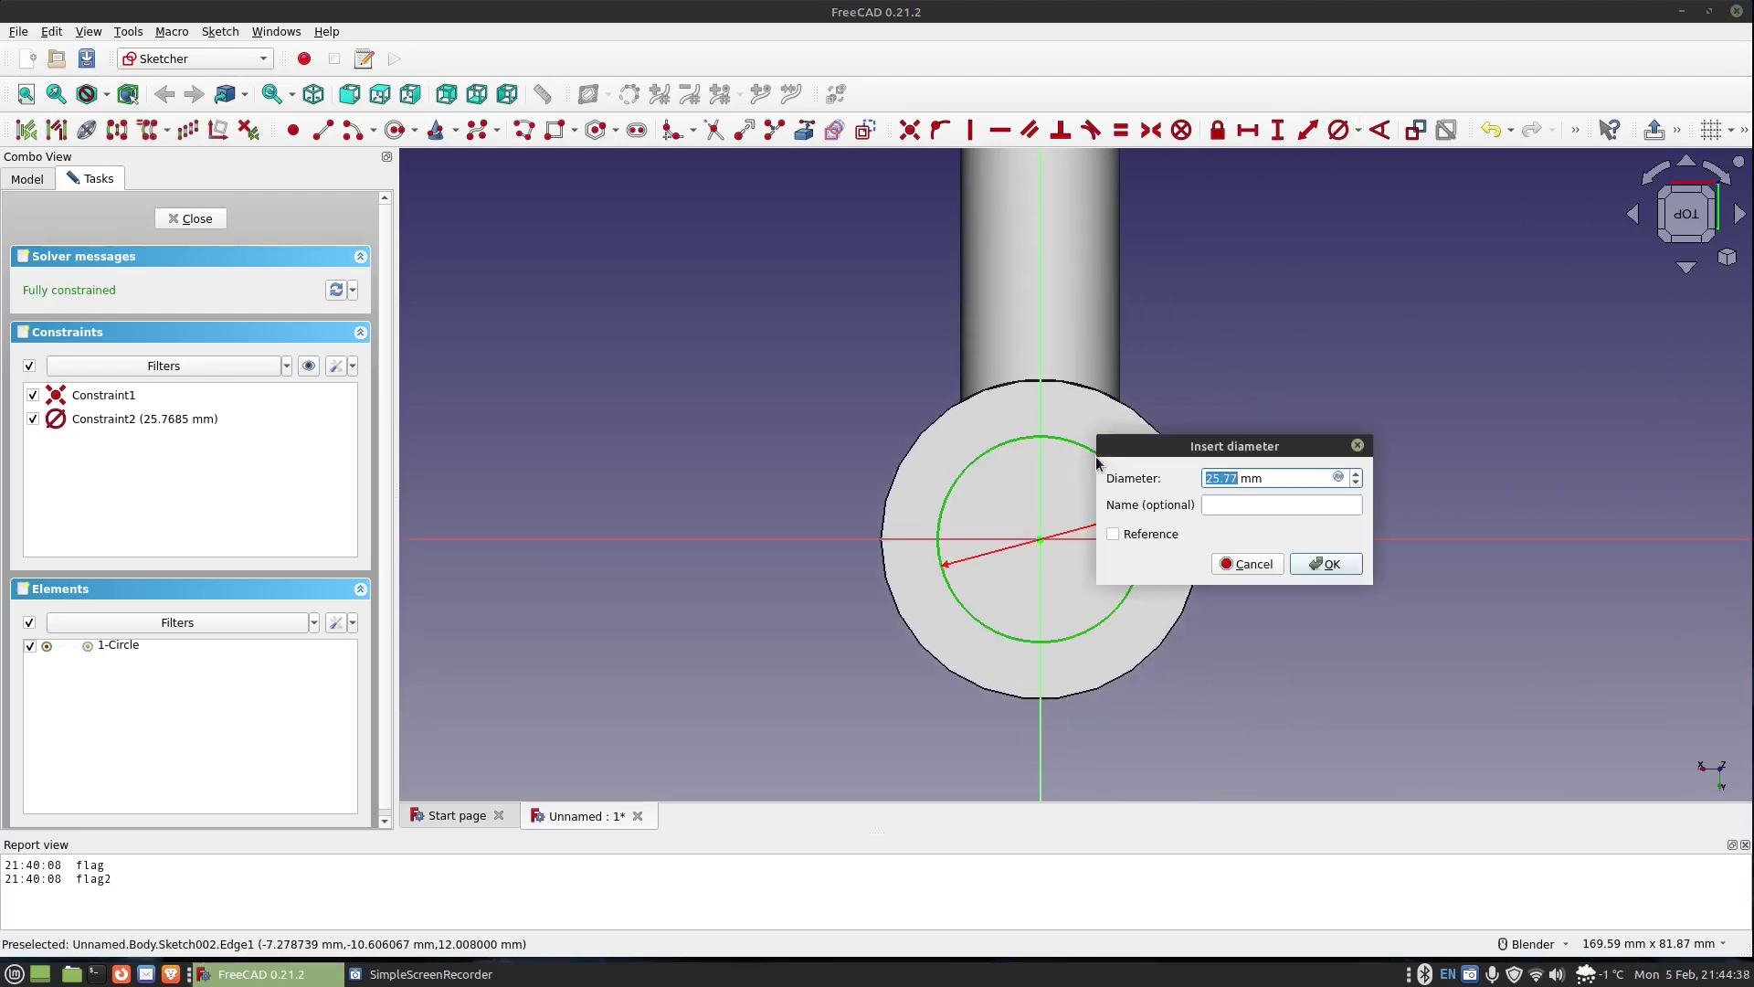
{"action": "type", "text": "30"}
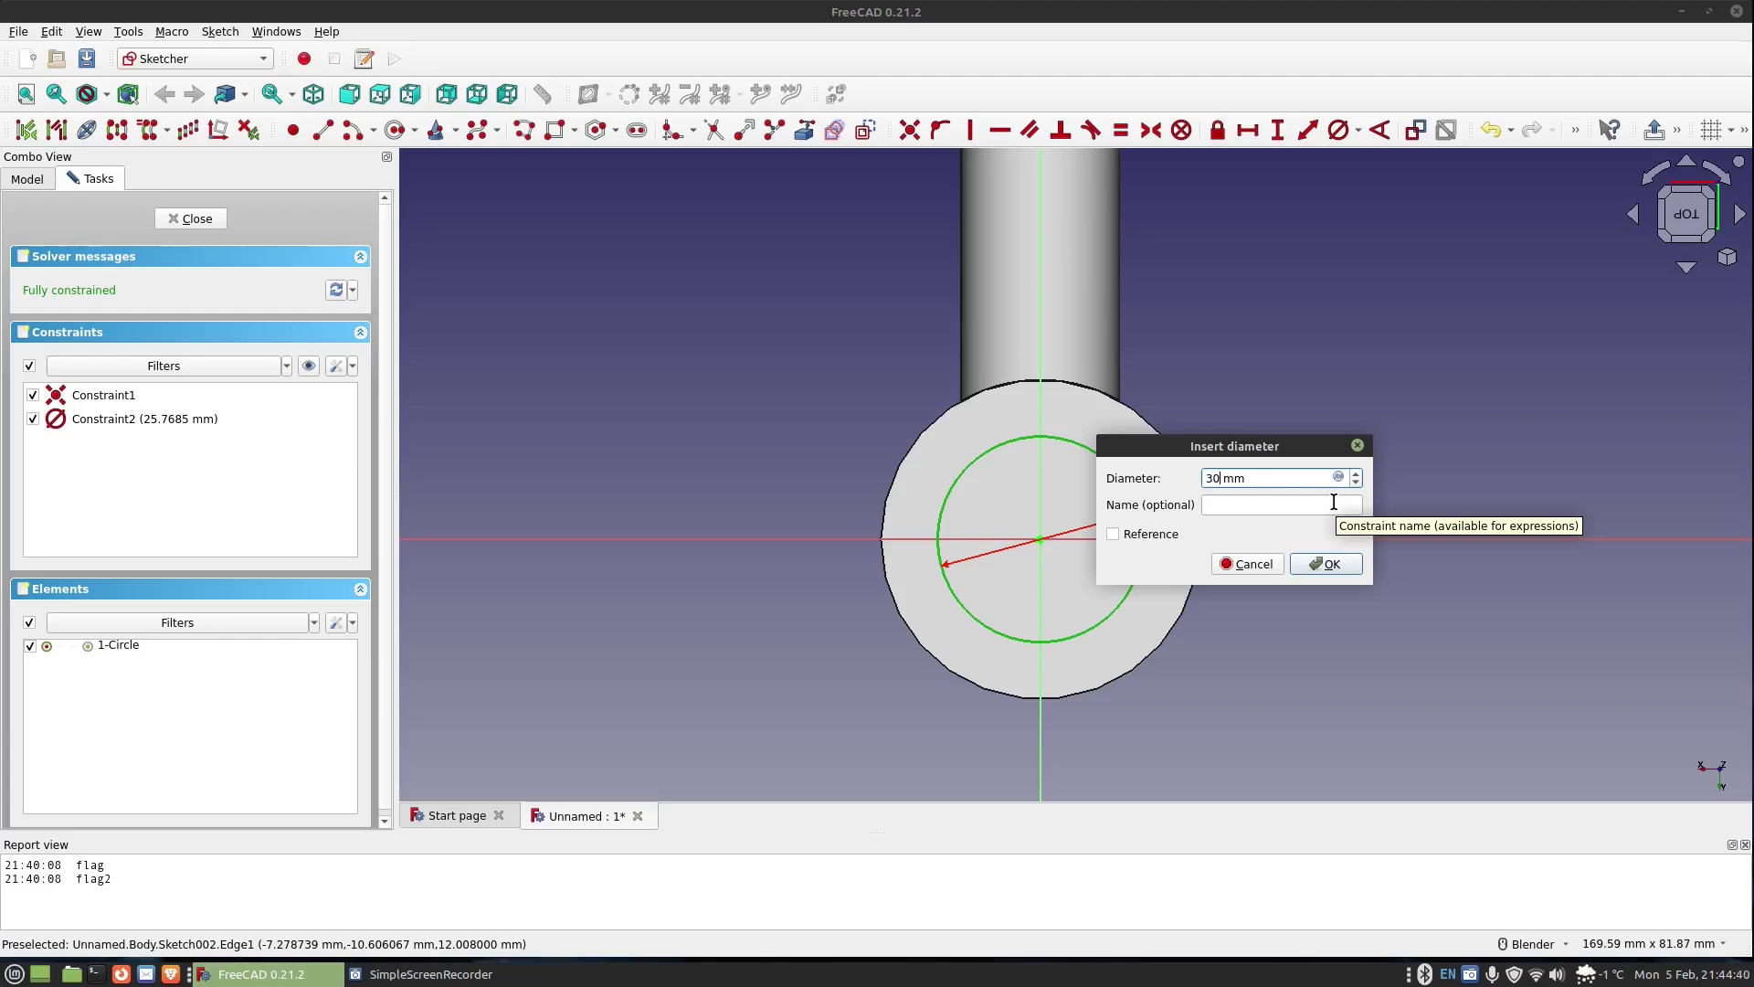
{"action": "left_click", "coordinate": [1326, 564]}
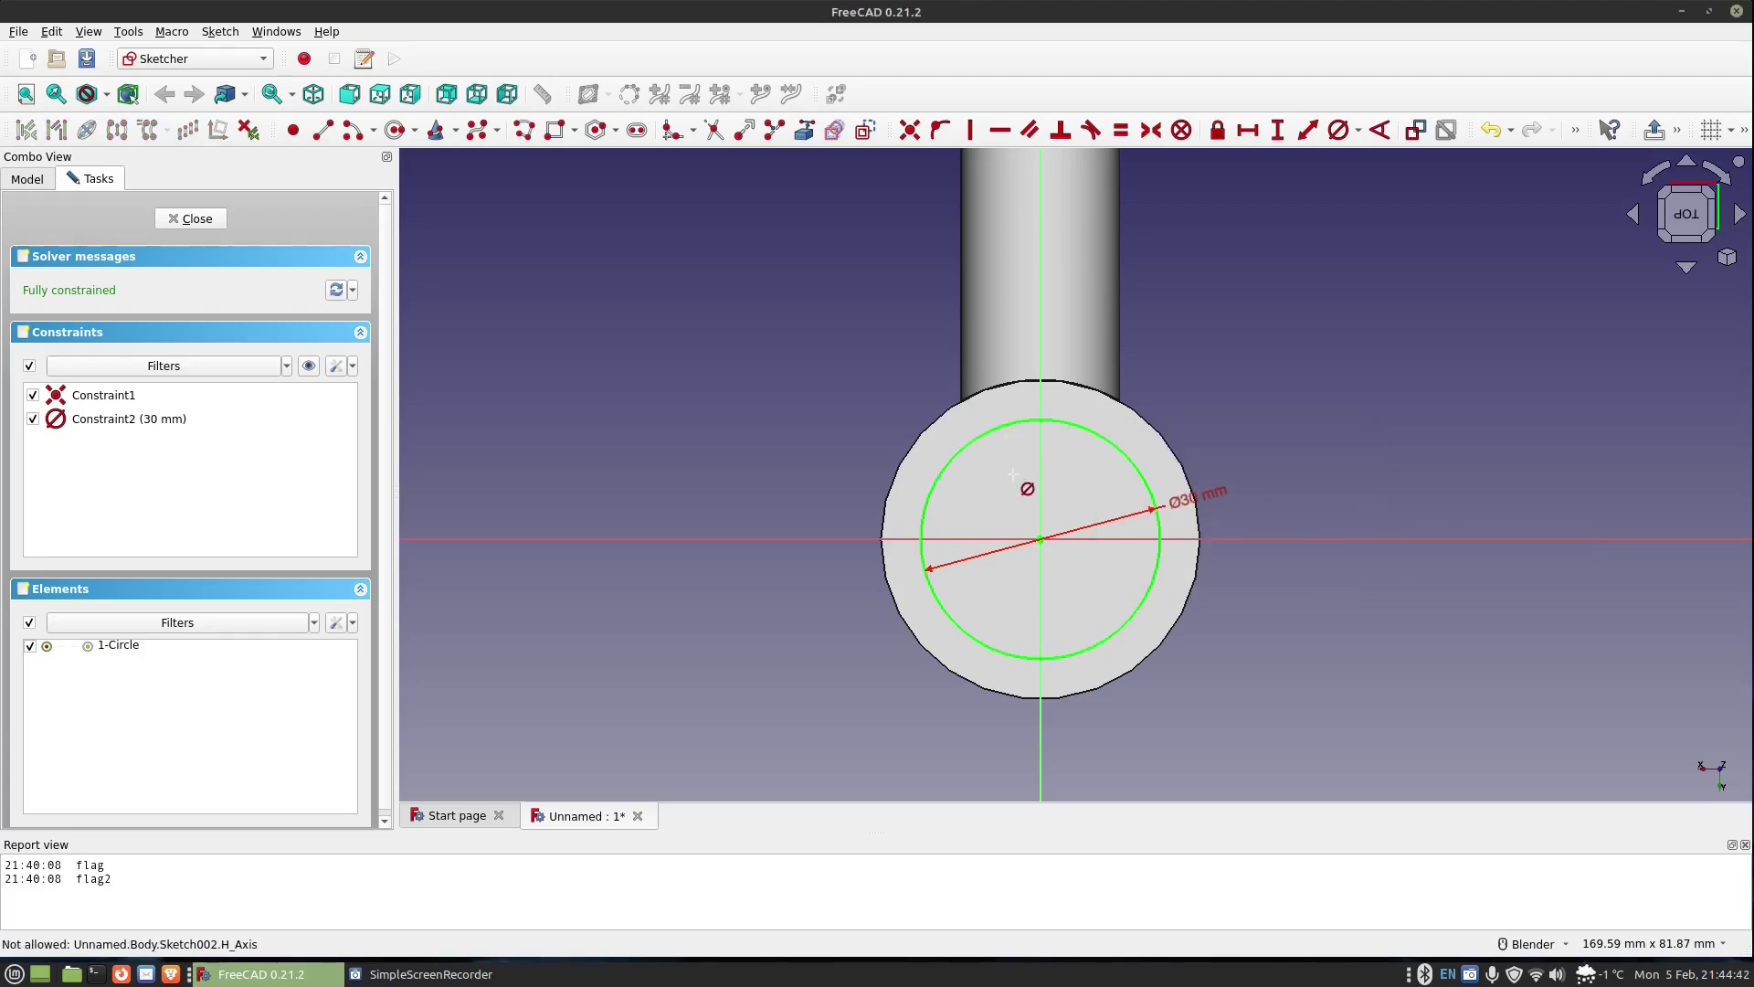
{"action": "left_click", "coordinate": [195, 219]}
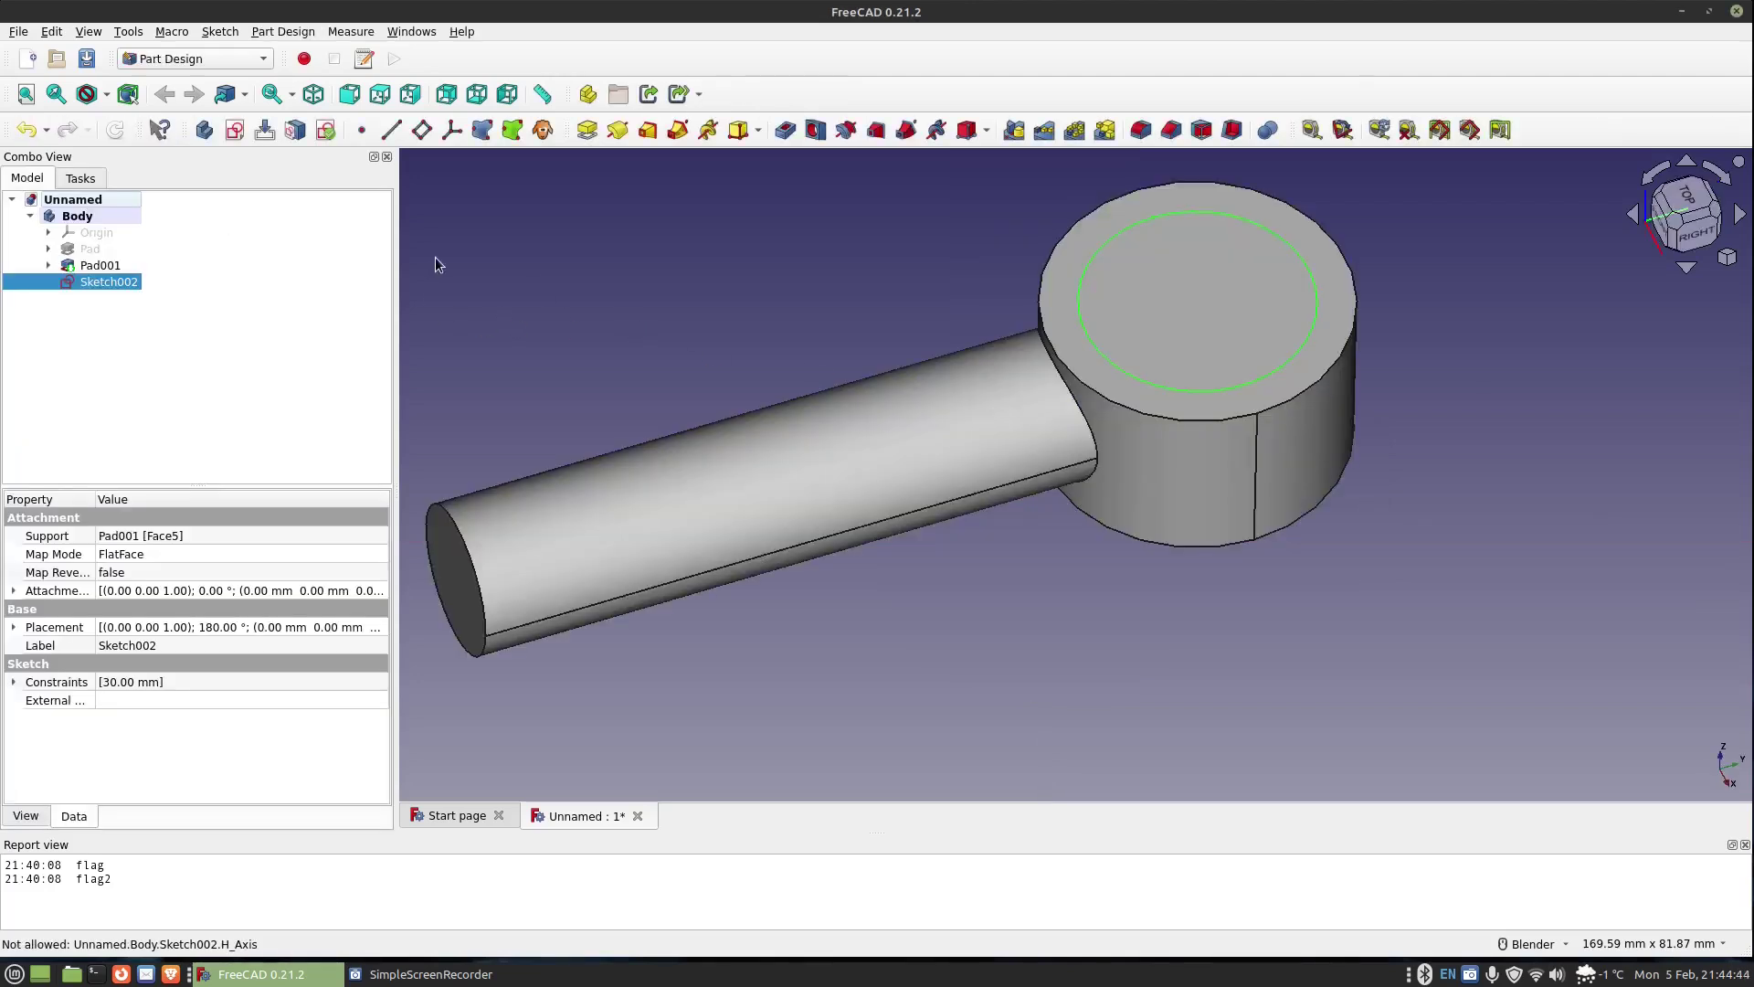
Step: Pocket Sketch002 24 mm deep along the sketch normal, hollowing the disc into a ring
{"action": "left_click", "coordinate": [783, 132]}
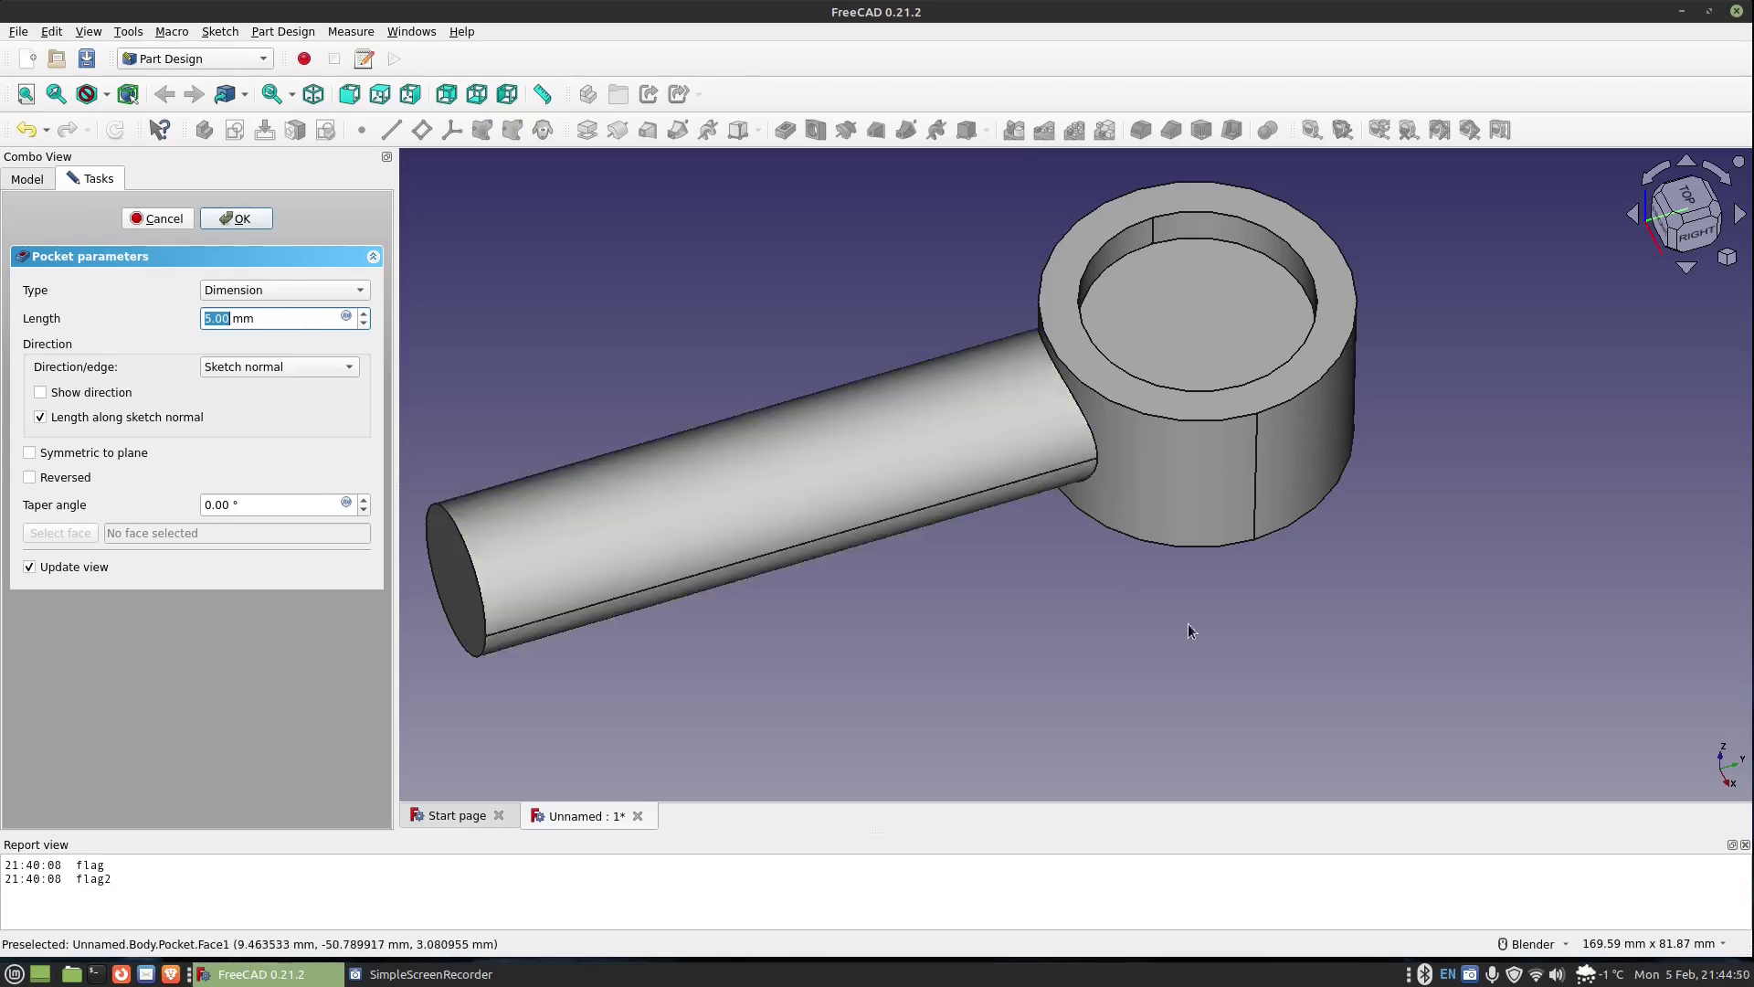
{"action": "left_click", "coordinate": [229, 322]}
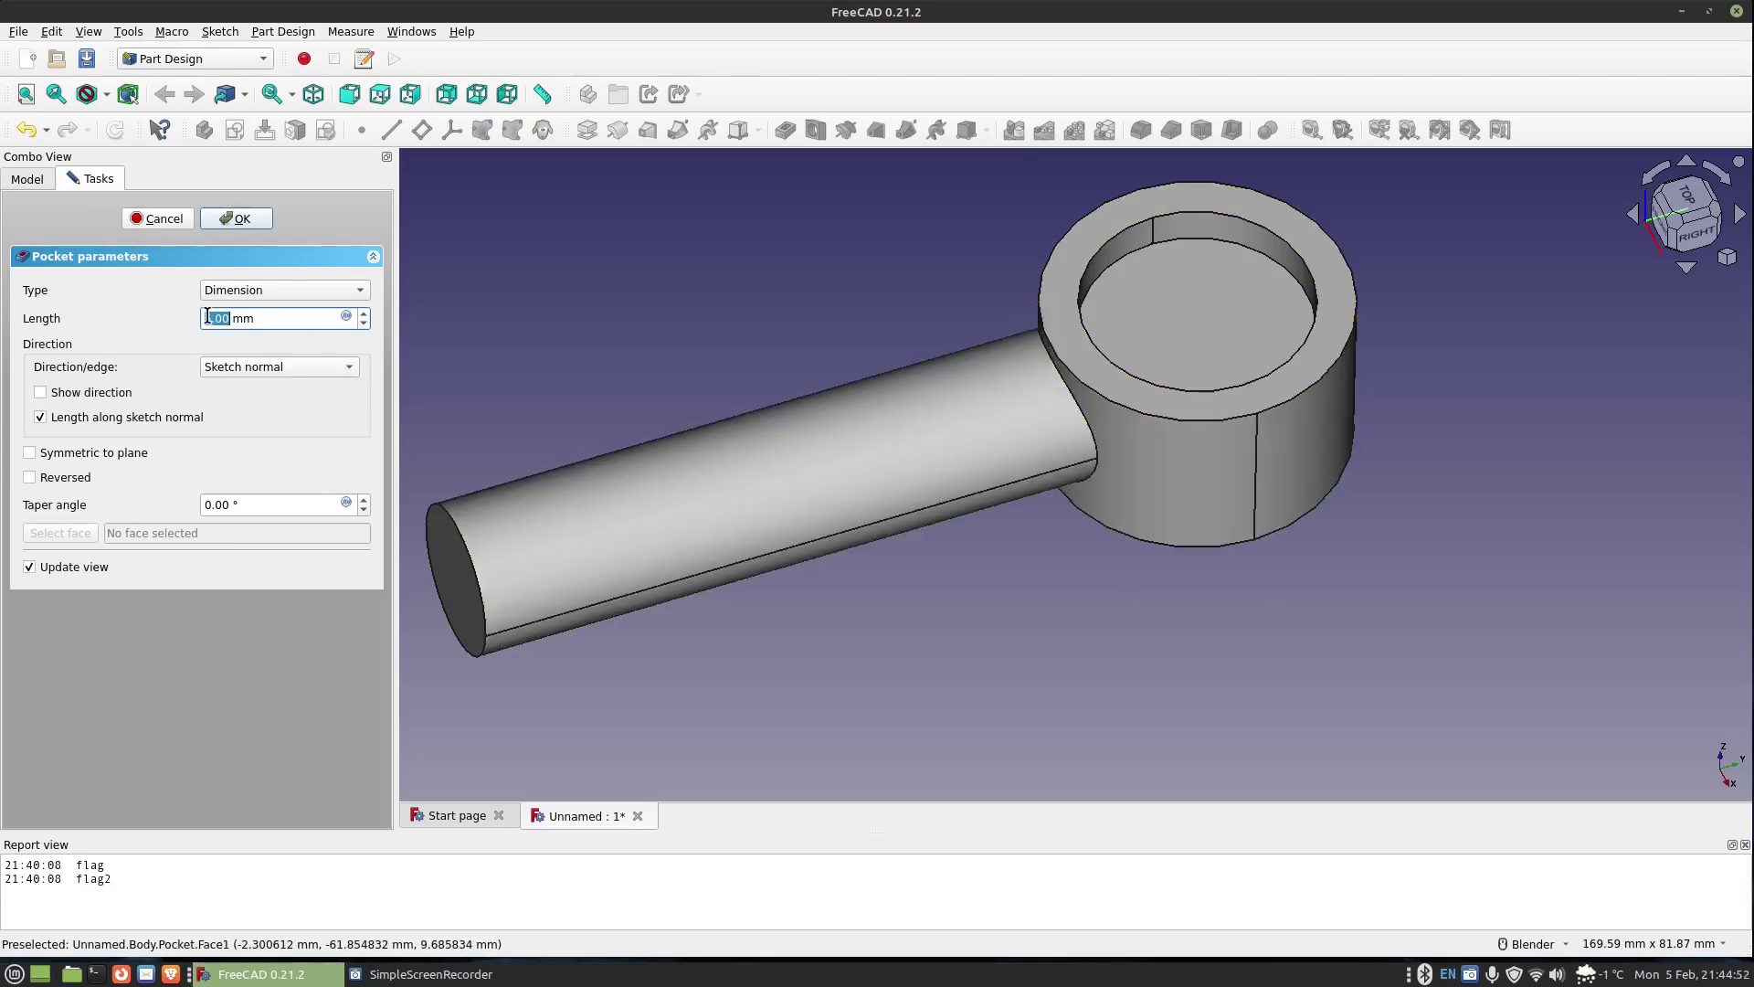
{"action": "type", "text": "24"}
{"action": "key", "text": "Delete"}
{"action": "left_click", "coordinate": [294, 366]}
{"action": "left_click", "coordinate": [294, 363]}
{"action": "mouse_move", "coordinate": [1197, 302]}
{"action": "middle_mouse_down"}
{"action": "mouse_move", "coordinate": [1365, 420]}
{"action": "mouse_move", "coordinate": [1343, 333]}
{"action": "middle_mouse_up"}
{"action": "left_click", "coordinate": [236, 218]}
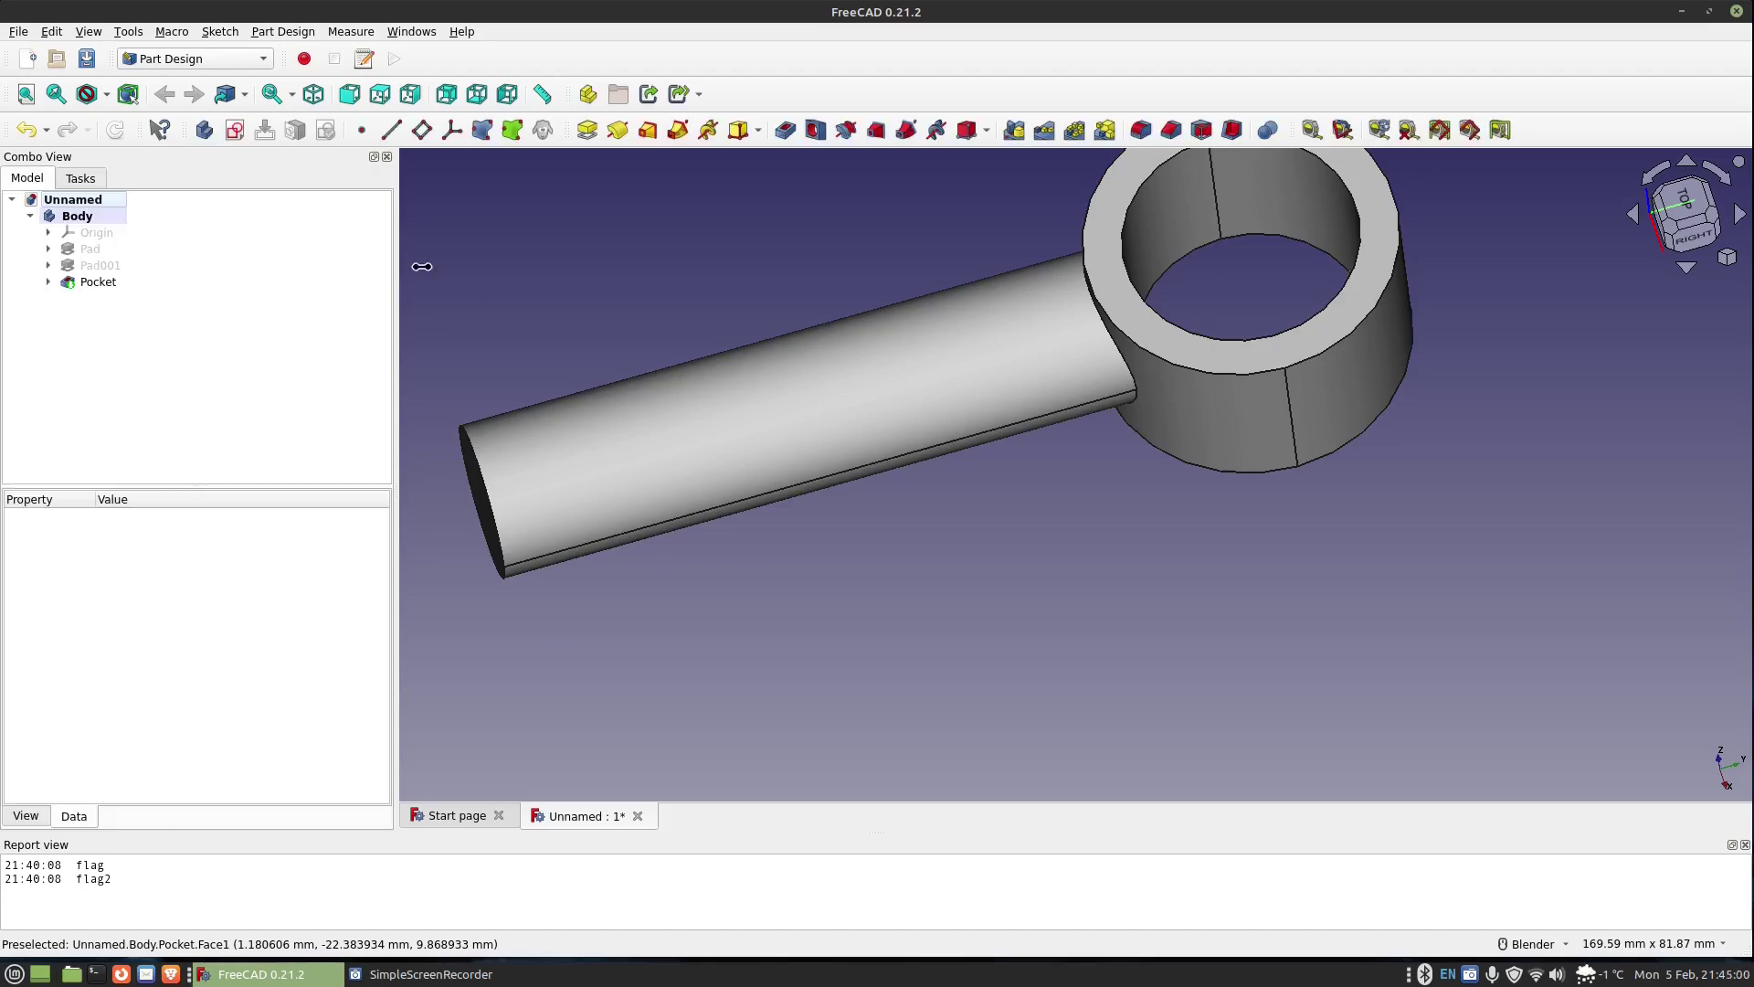
{"action": "middle_click_drag", "start_coordinate": [1026, 337], "coordinate": [1153, 608]}
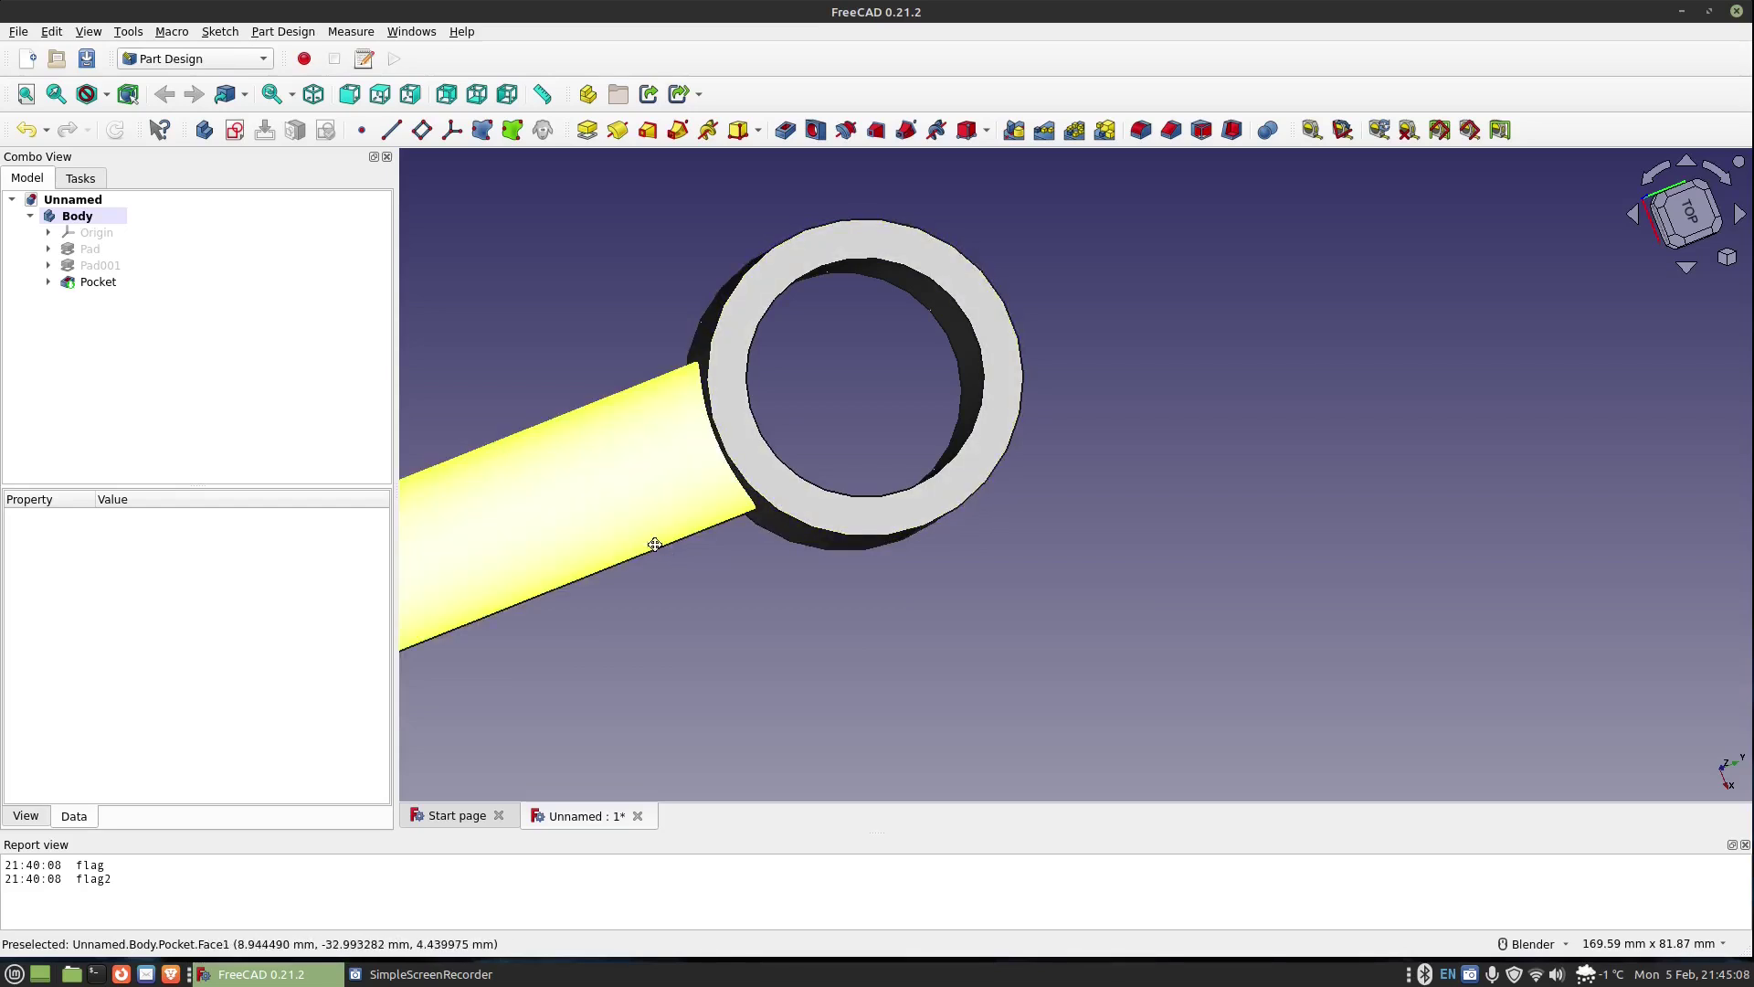
{"action": "middle_click_drag", "start_coordinate": [655, 545], "coordinate": [1049, 444]}
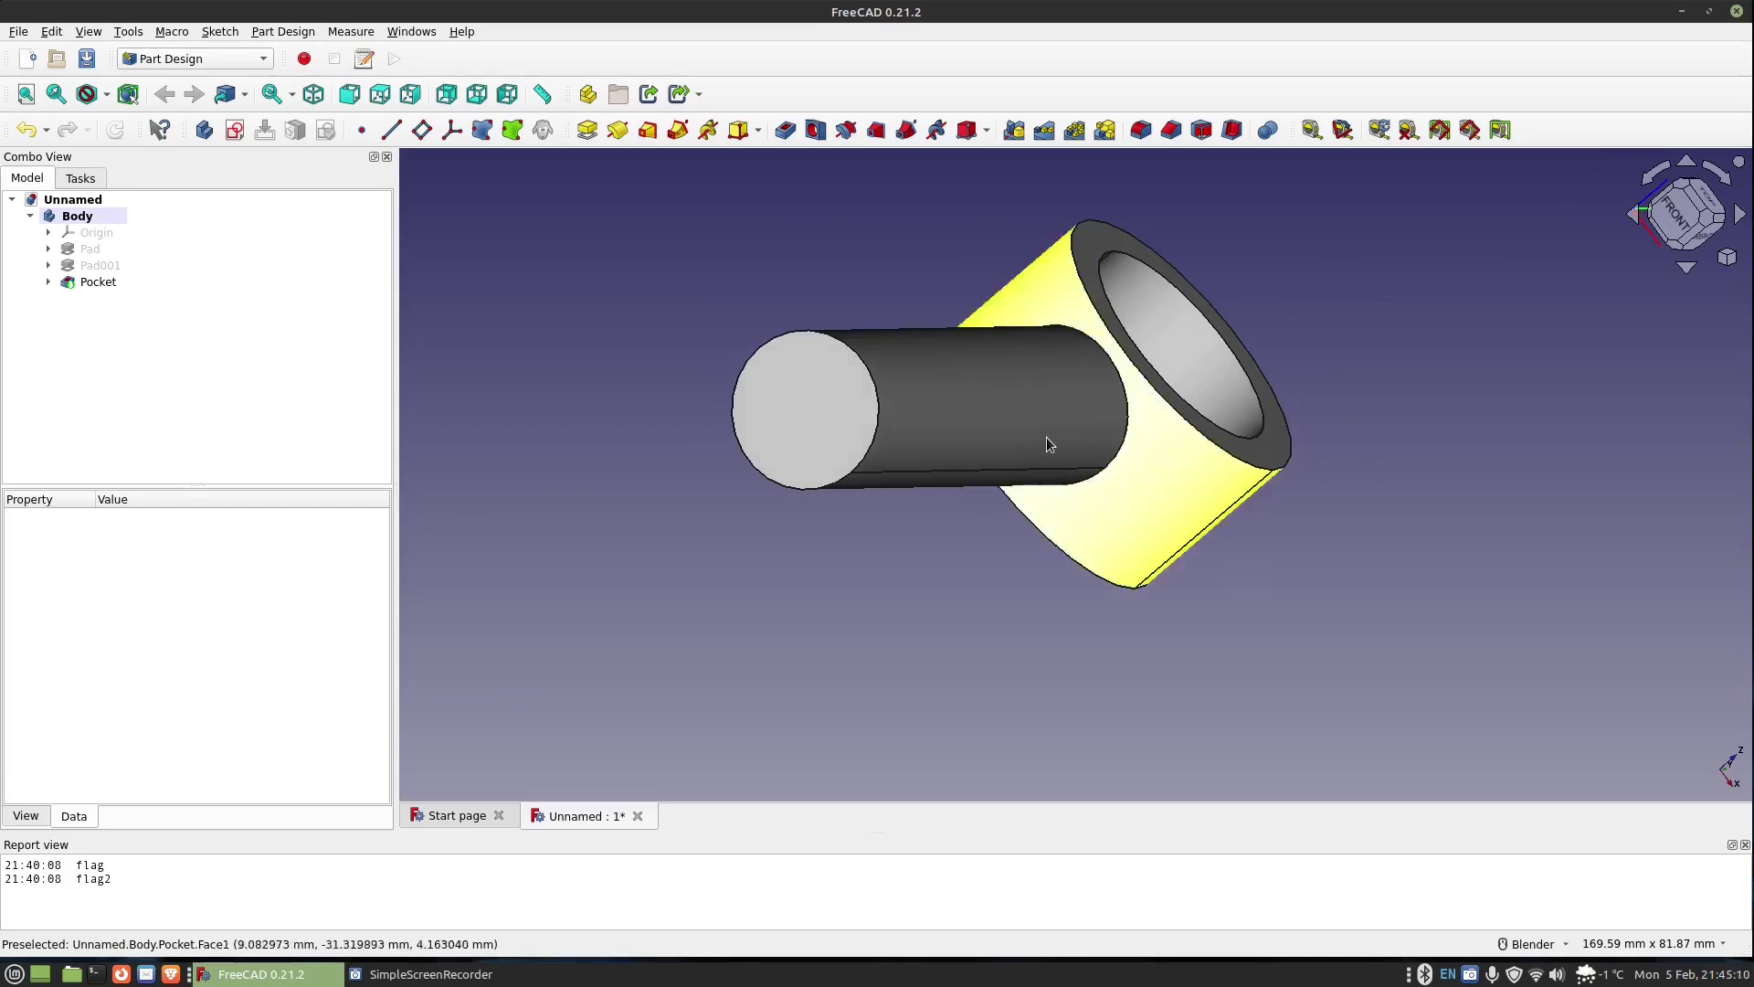
{"action": "left_click", "coordinate": [812, 397]}
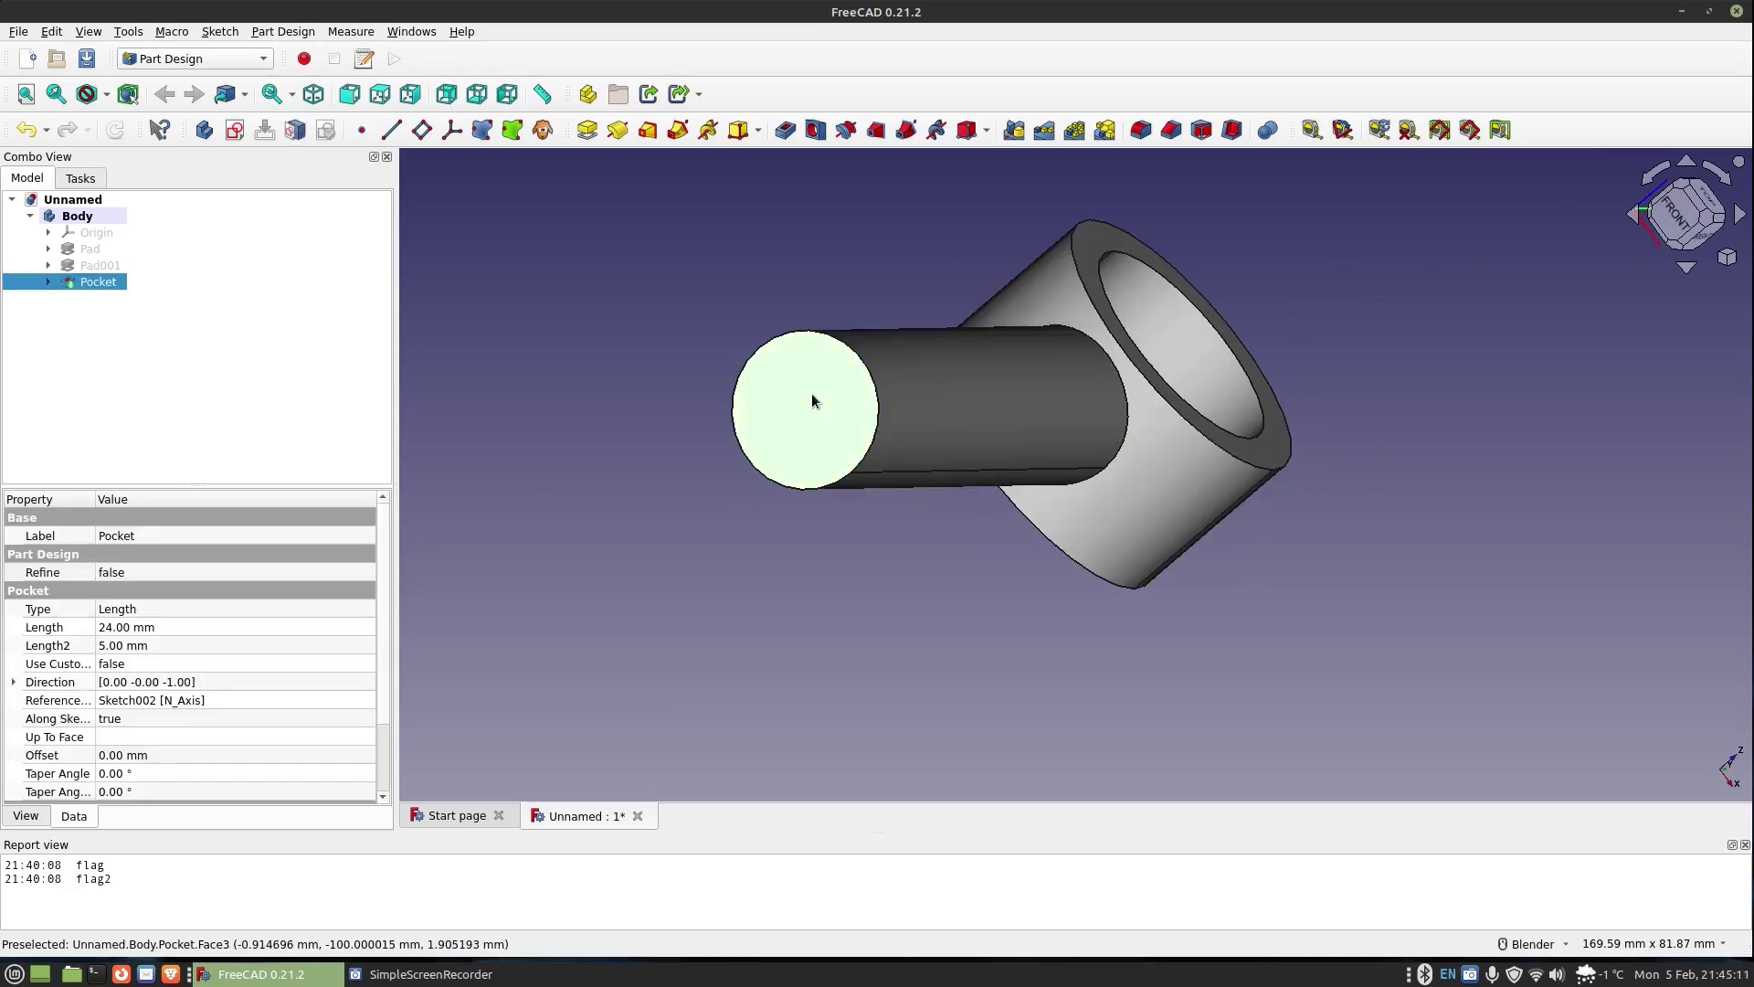
Step: On the rod's end face, sketch an origin-centred circle constrained to 10 mm diameter
{"action": "left_click", "coordinate": [234, 130]}
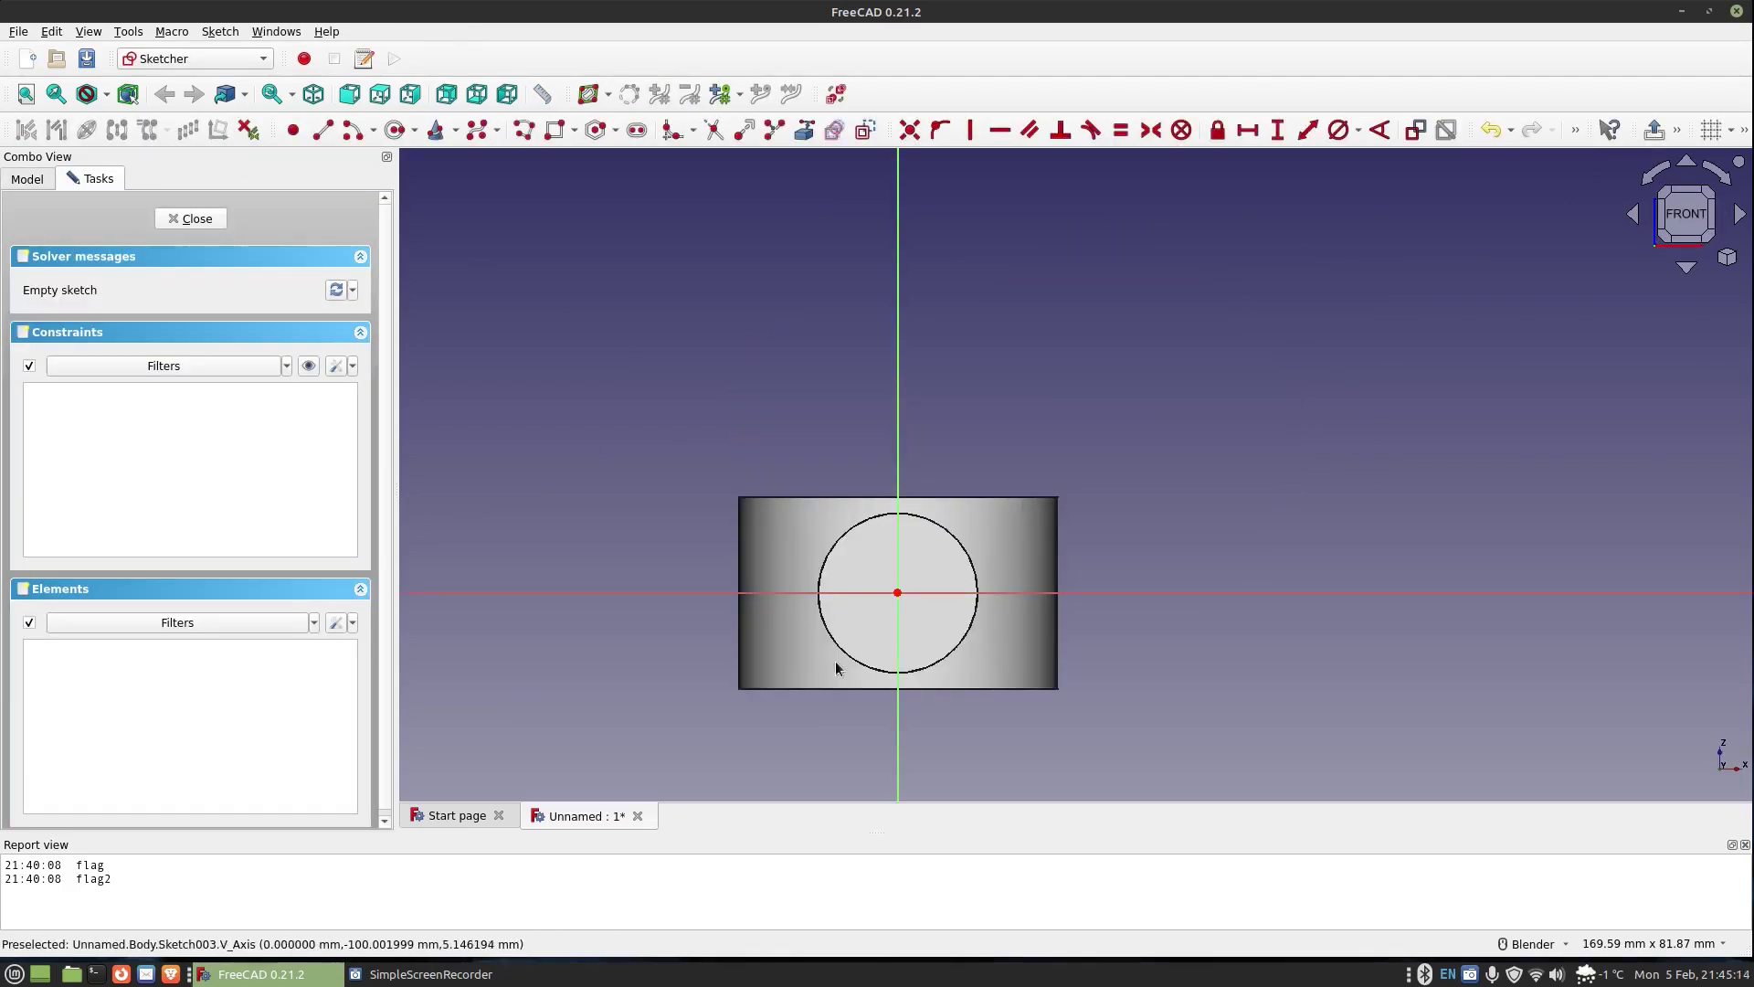
{"action": "left_click", "coordinate": [394, 132]}
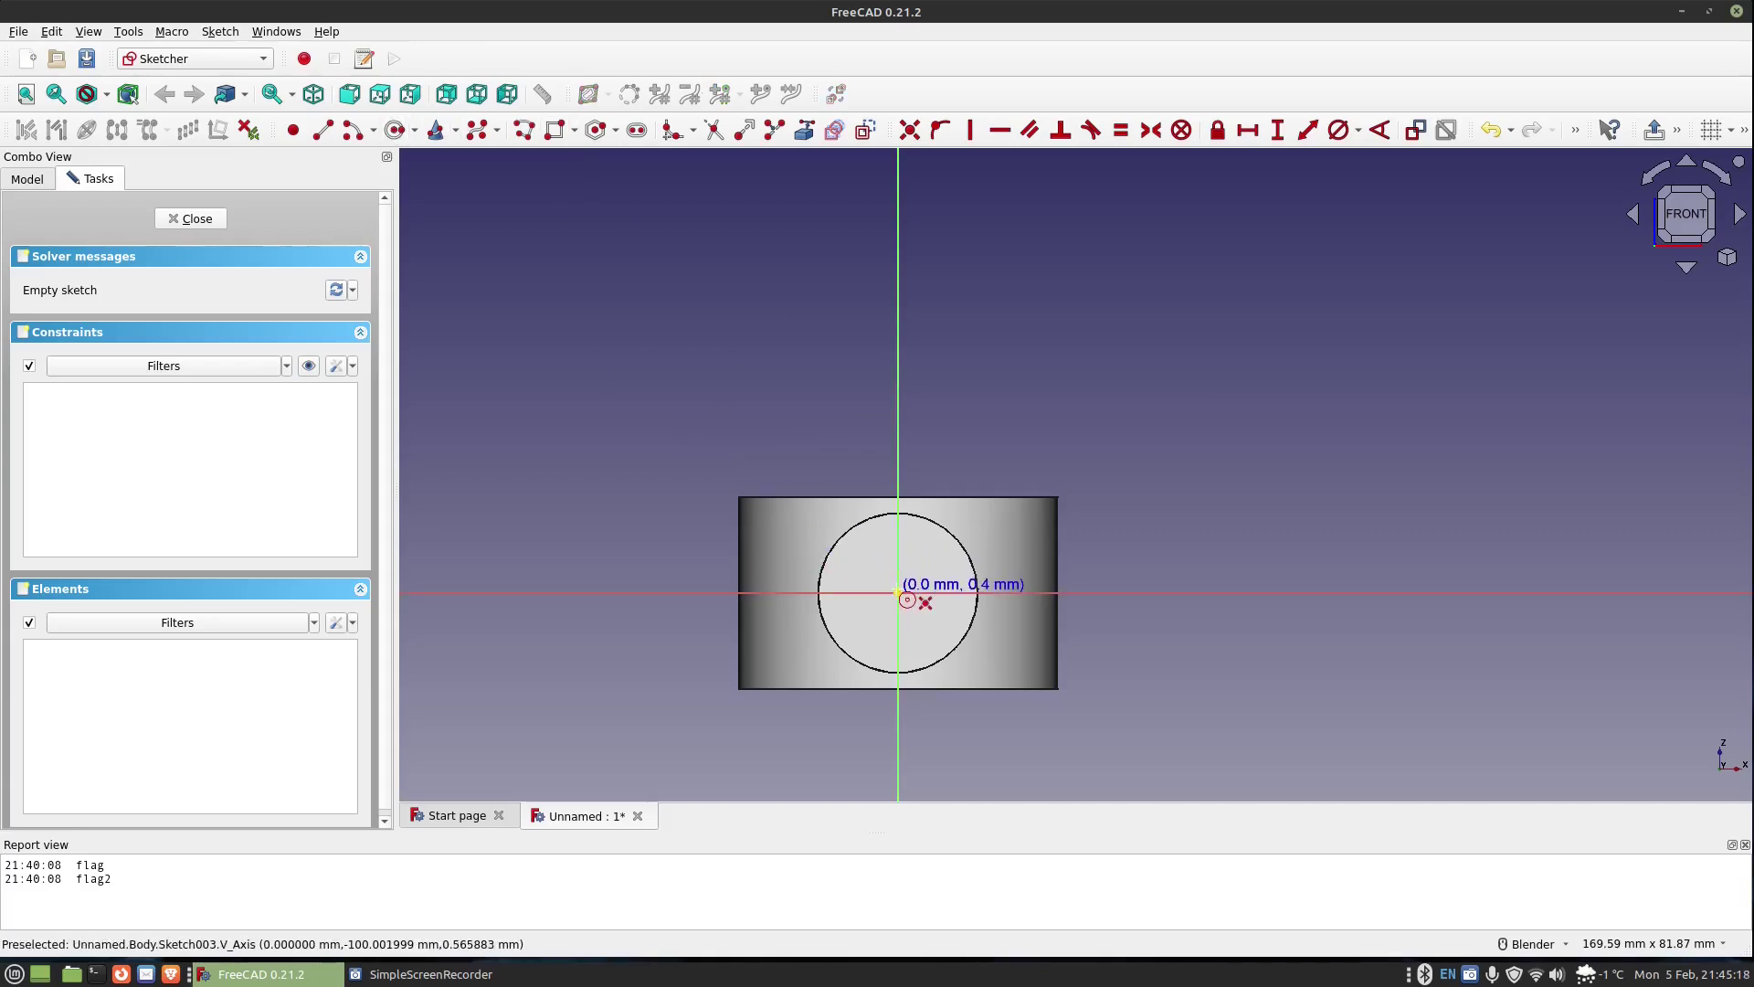
{"action": "left_click", "coordinate": [898, 593]}
{"action": "left_click", "coordinate": [927, 621]}
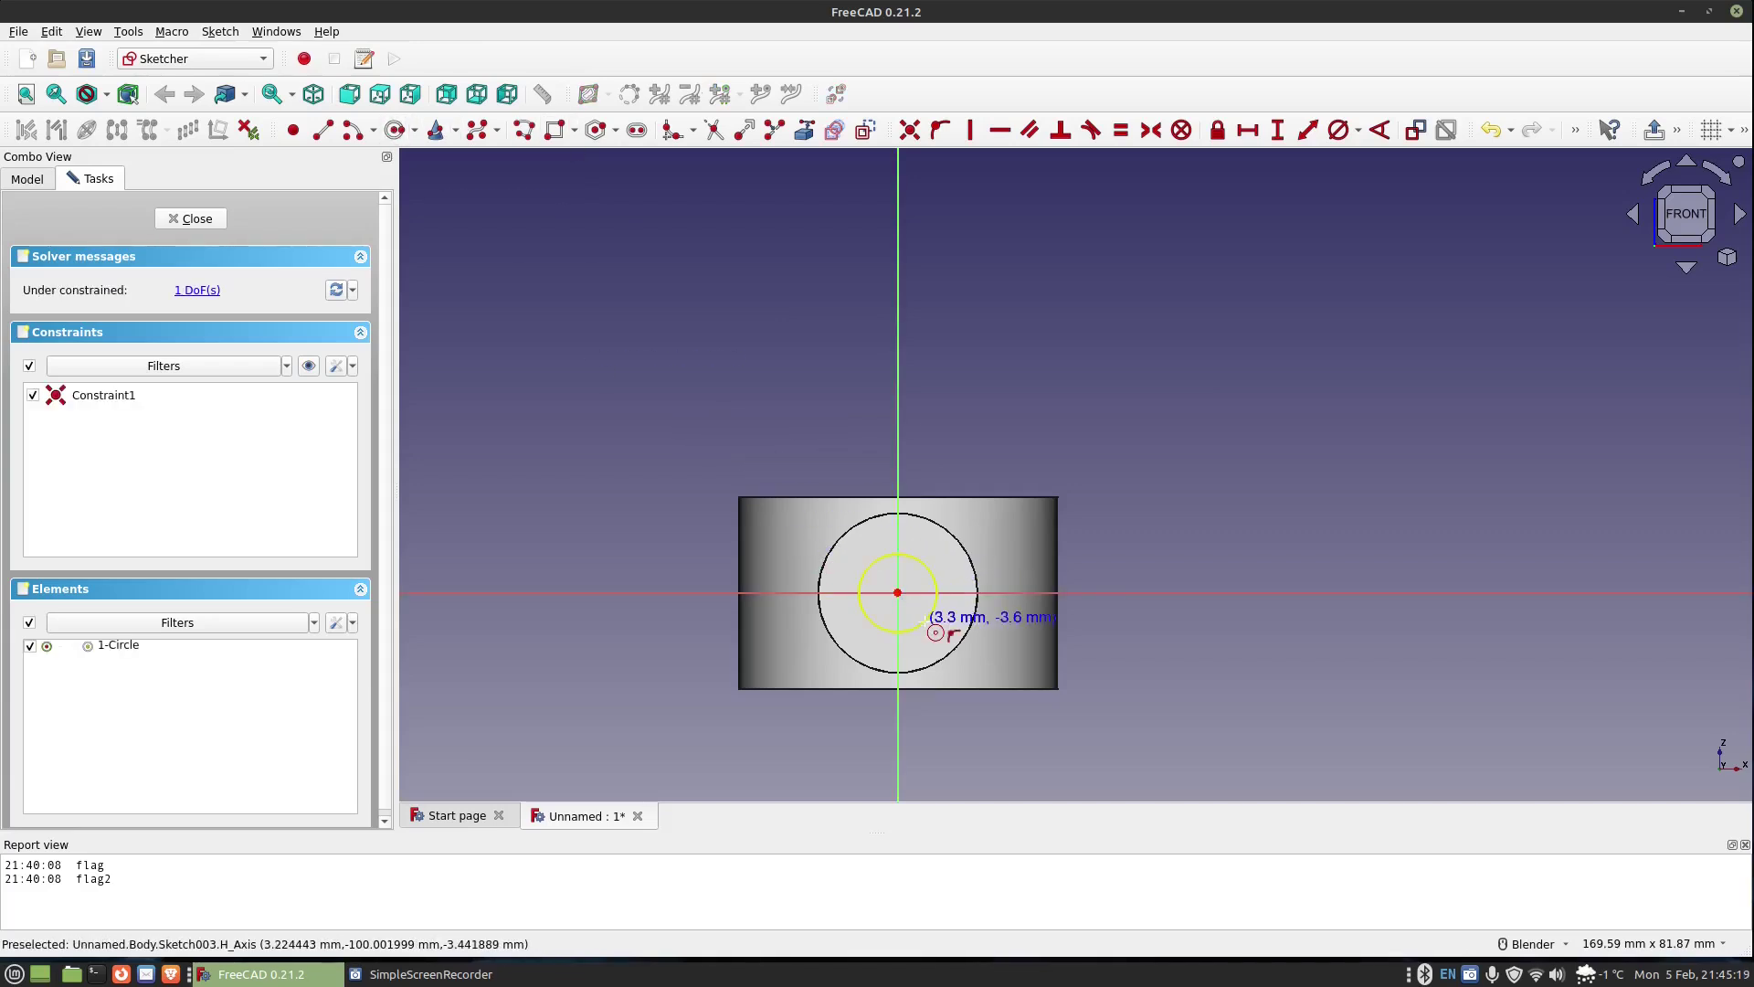
{"action": "left_click", "coordinate": [1339, 130]}
{"action": "left_click", "coordinate": [904, 555]}
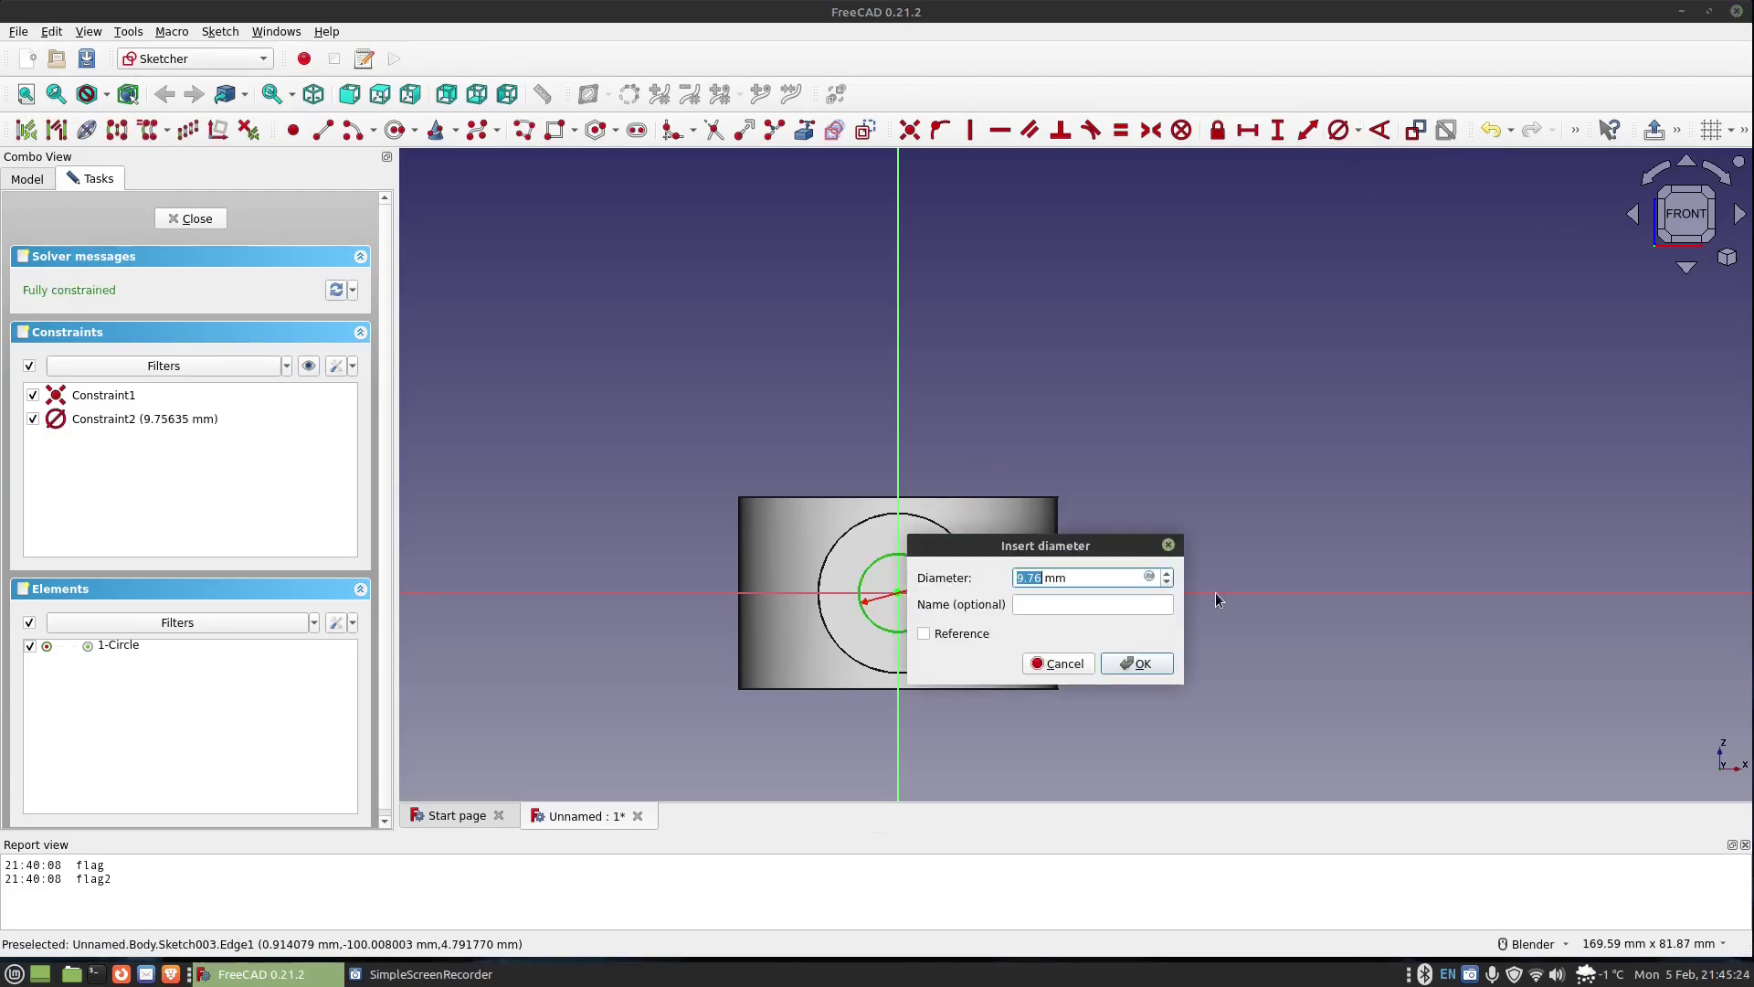
{"action": "type", "text": "10"}
{"action": "left_click", "coordinate": [1133, 664]}
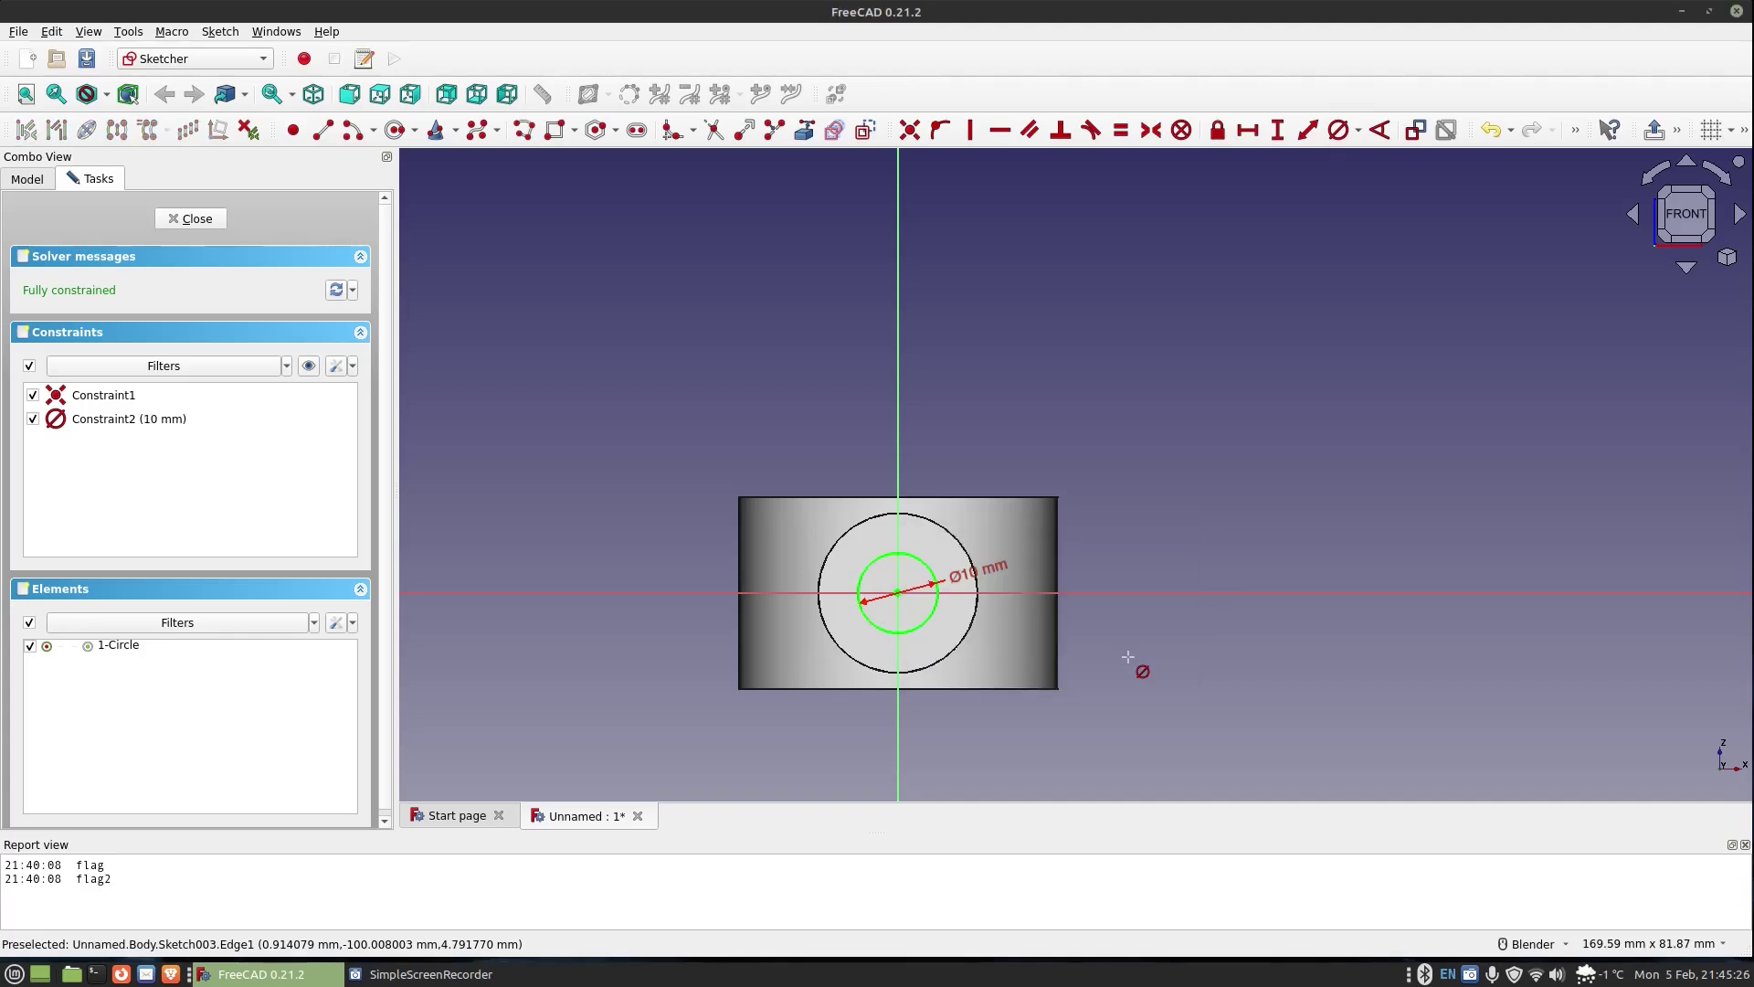
{"action": "left_click", "coordinate": [175, 219]}
Step: Pocket the 10 mm circle 100 mm through the rod, then orbit to view inside
{"action": "left_click", "coordinate": [783, 131]}
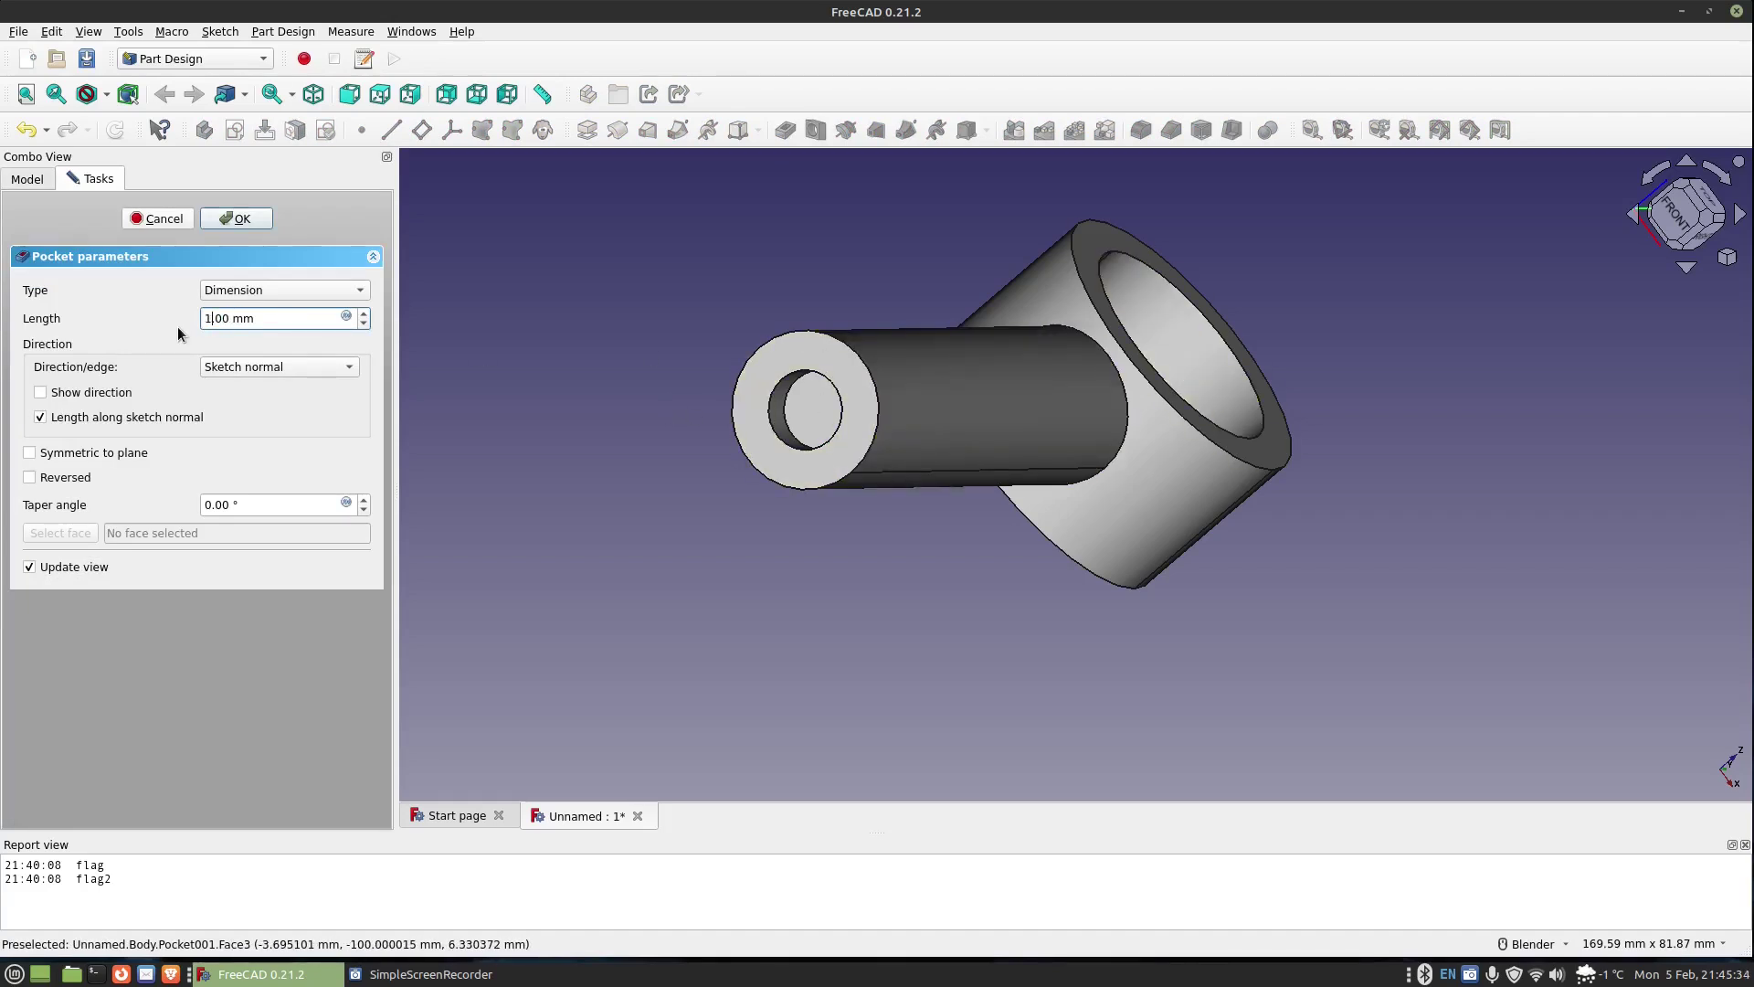
{"action": "left_click", "coordinate": [239, 218]}
{"action": "middle_click_drag", "start_coordinate": [1273, 425], "coordinate": [1096, 374]}
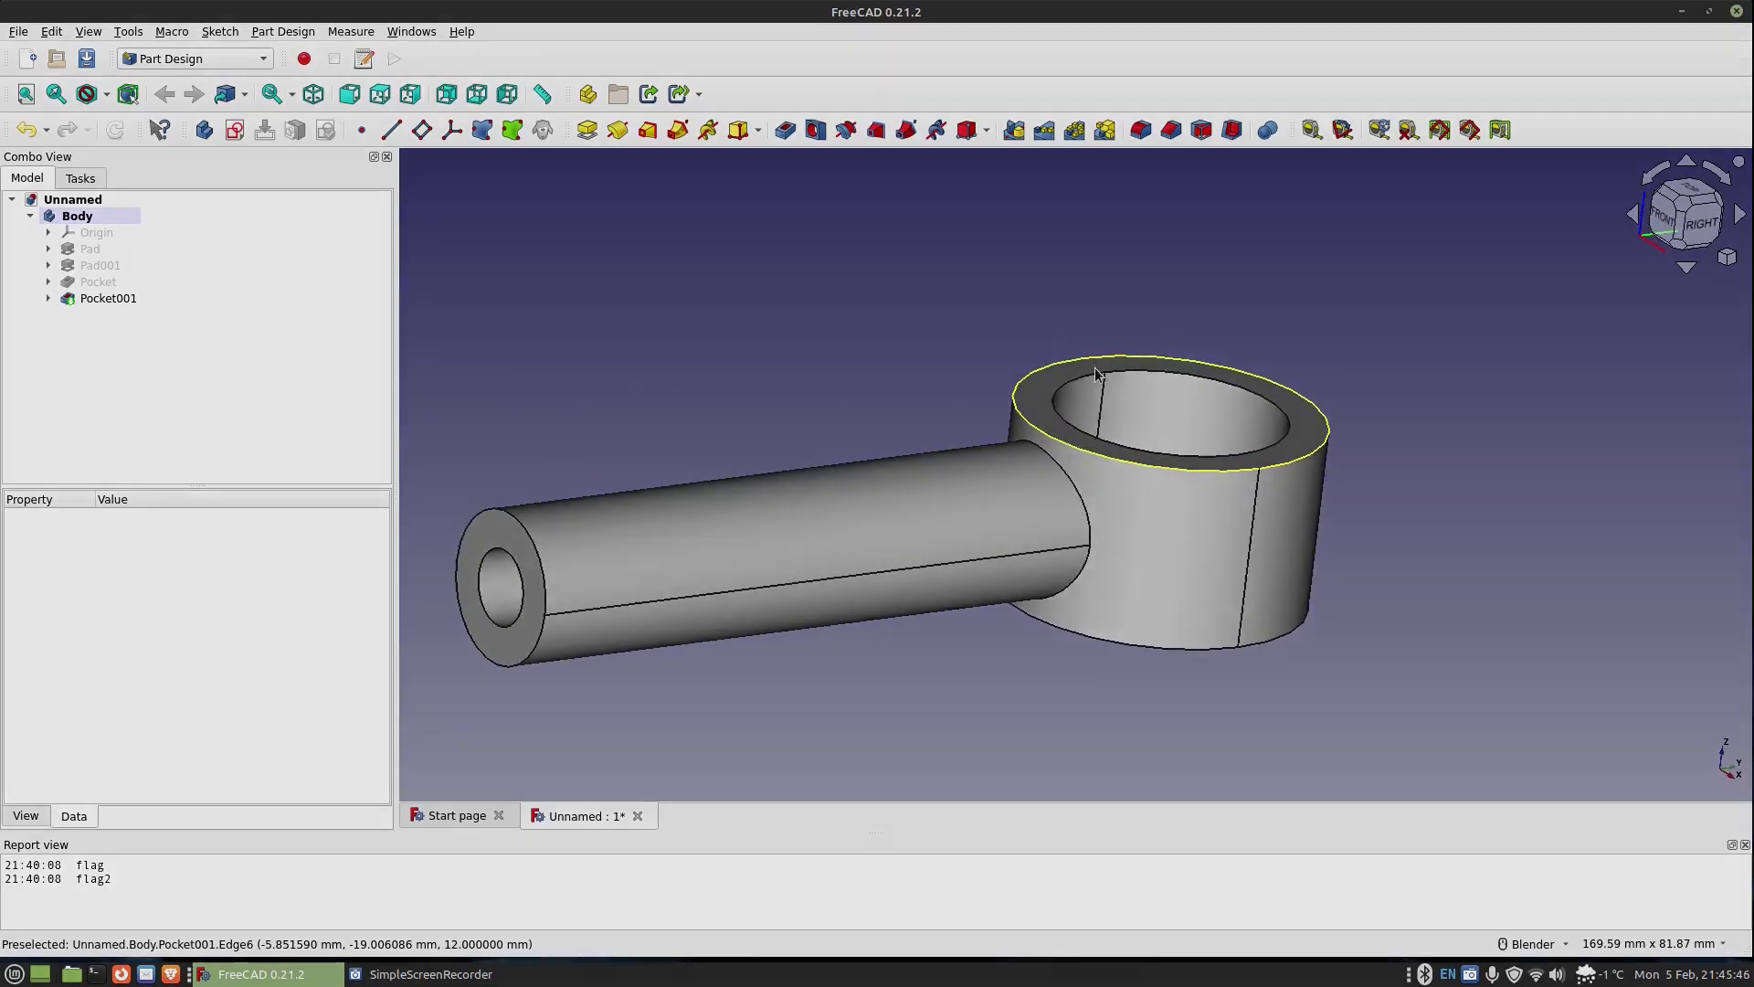